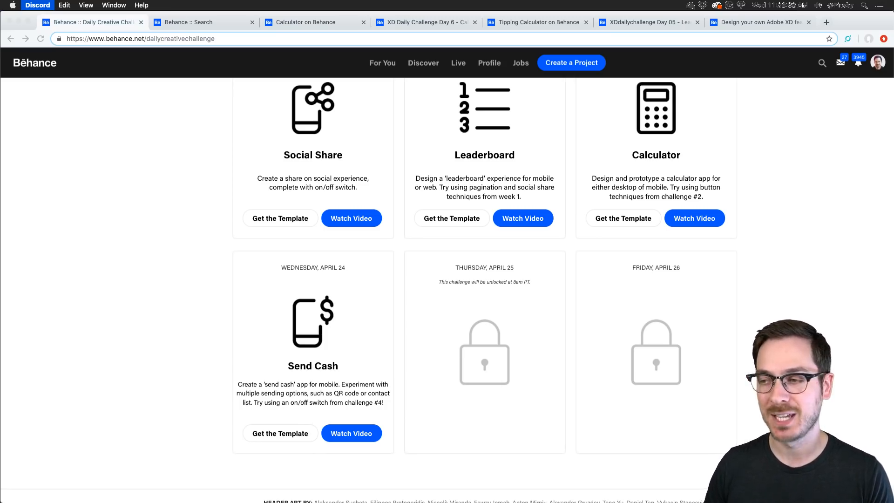
# Switch to Discord and open the introductions channel of the Adobe XD server.
pyautogui.scroll(15, 118, 207)
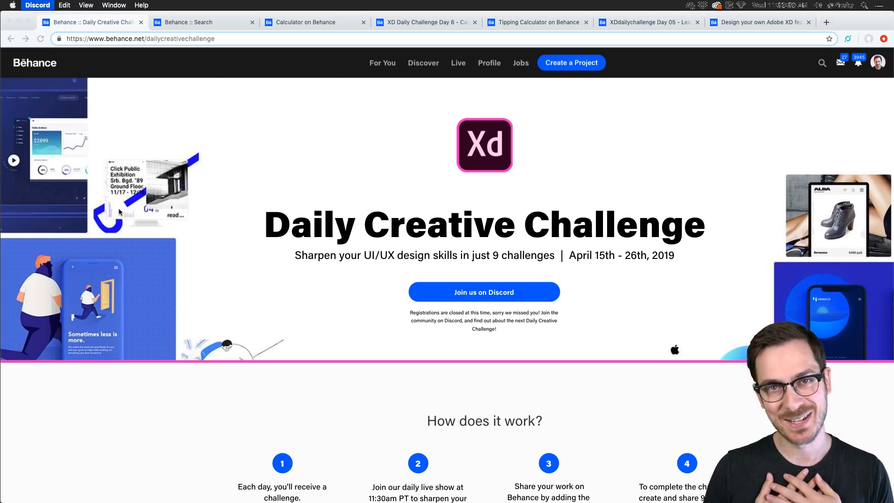
pyautogui.click(370, 107)
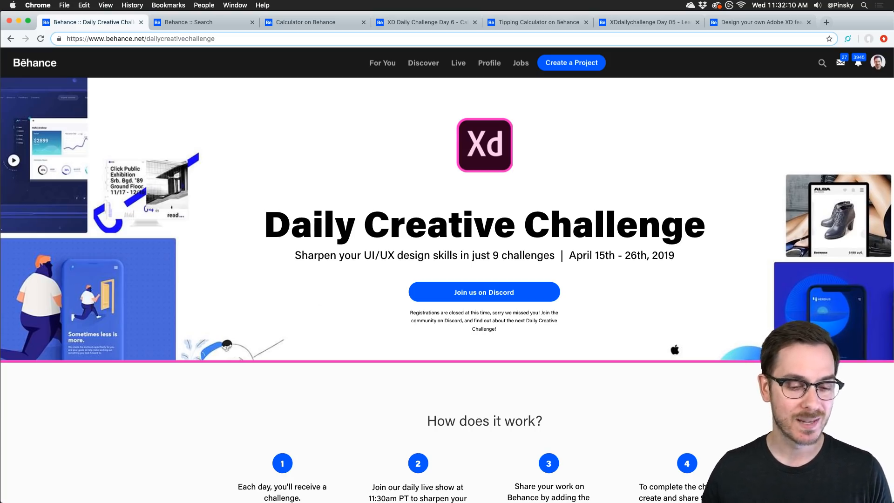
pyautogui.press('super+Tab')
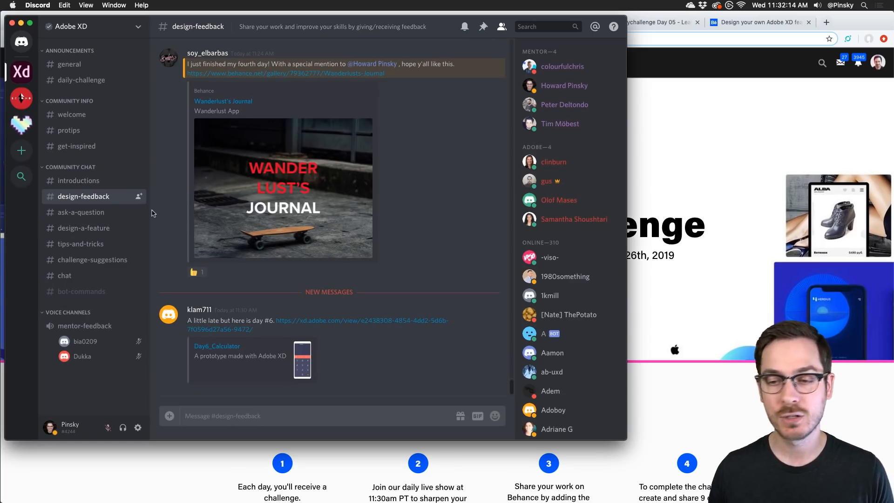
pyautogui.click(76, 180)
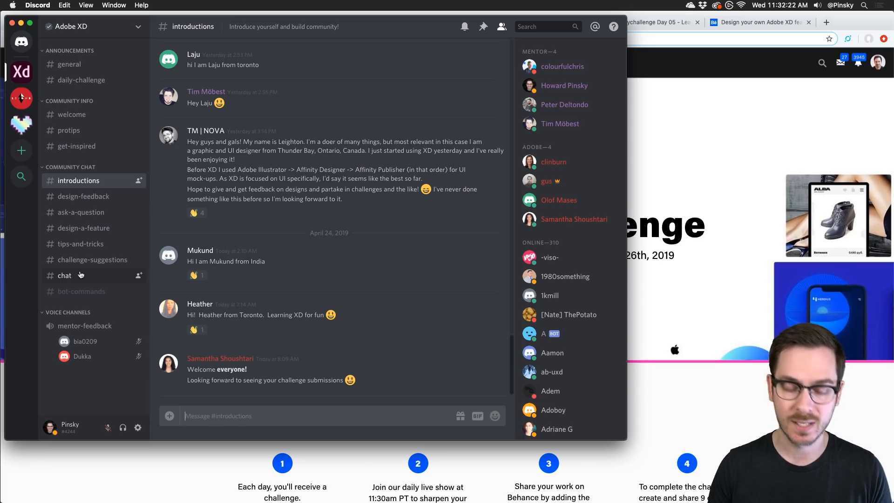
# Switch back to Chrome and read the "How does it work?" section of the Daily Creative Challenge page.
pyautogui.press('super+Tab')
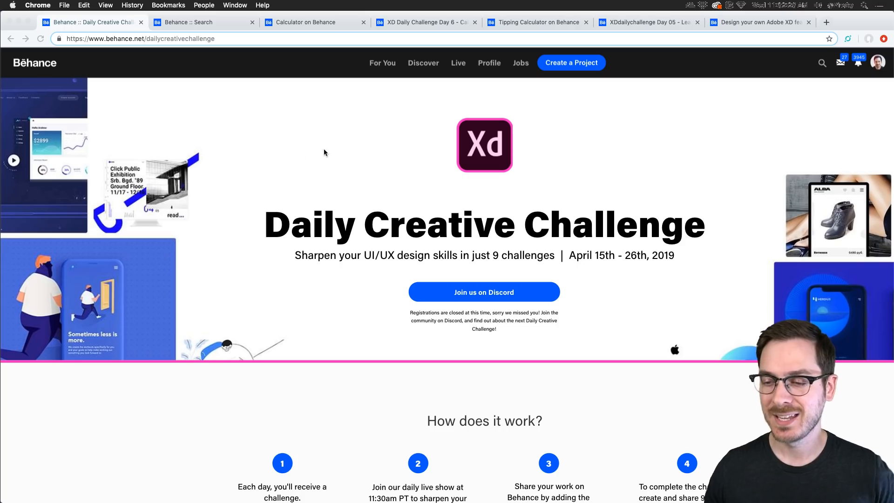
pyautogui.scroll(-6, 252, 188)
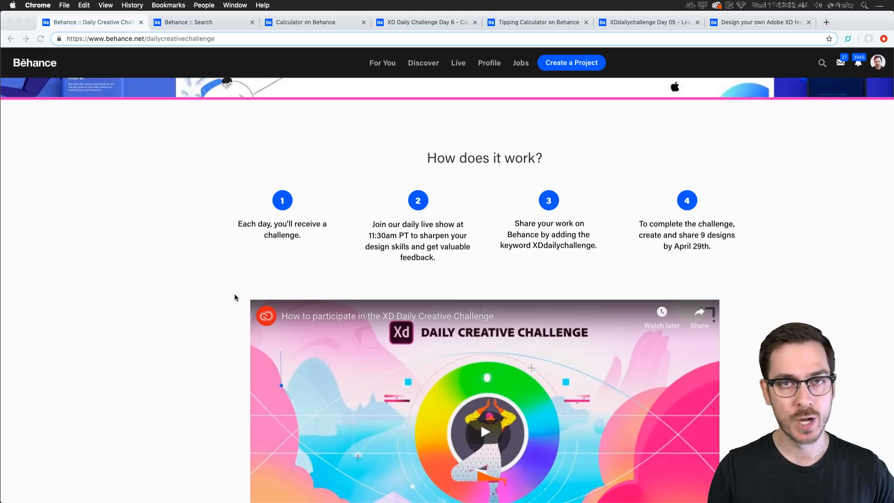
pyautogui.scroll(-1, 235, 297)
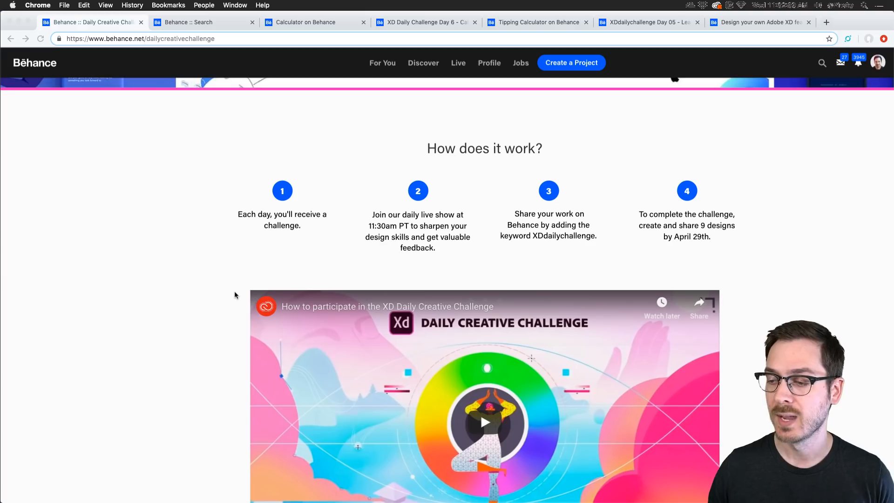
pyautogui.scroll(-2, 236, 295)
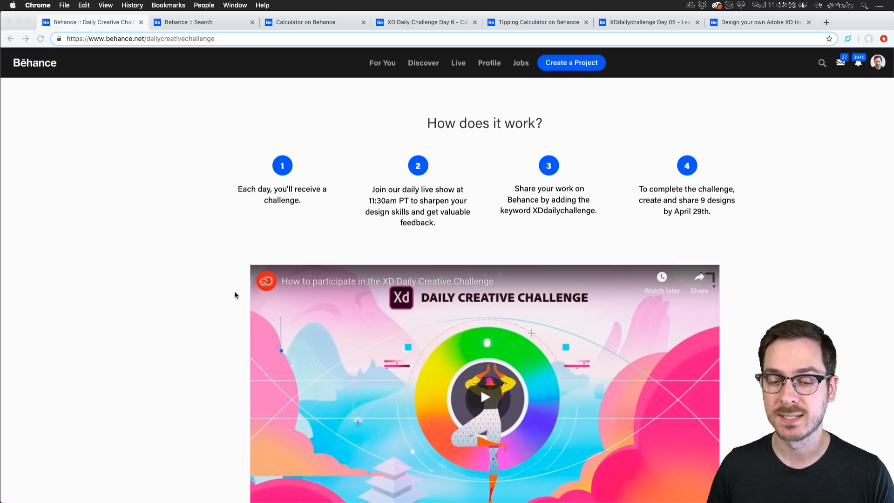
pyautogui.scroll(-1, 236, 295)
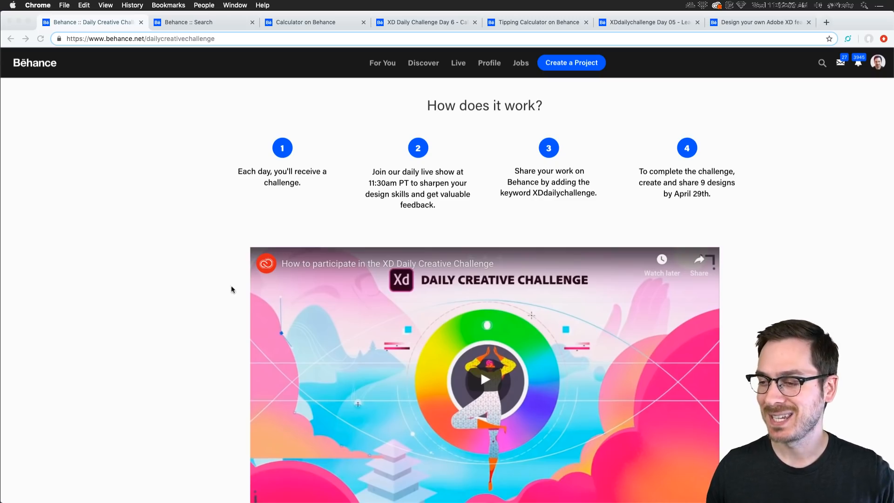
pyautogui.click(347, 188)
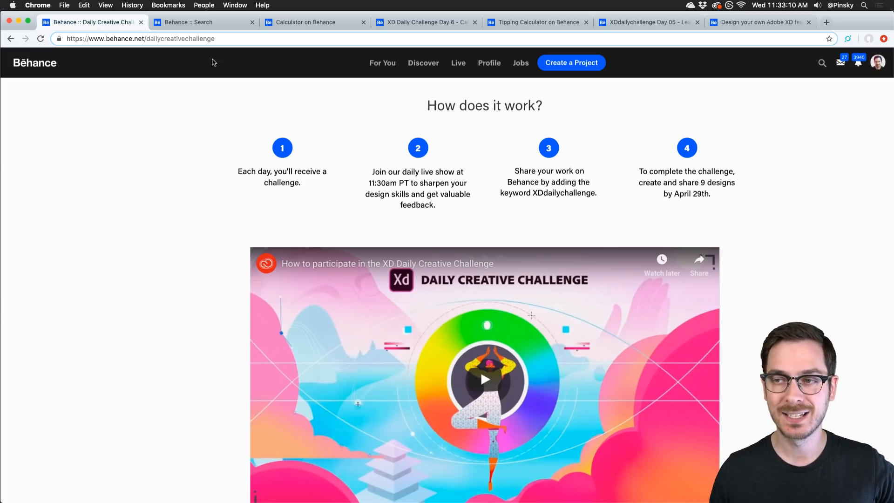
# View the xddailychallenge project search results and browse the challenge cards on the Daily Creative Challenge page.
pyautogui.click(189, 22)
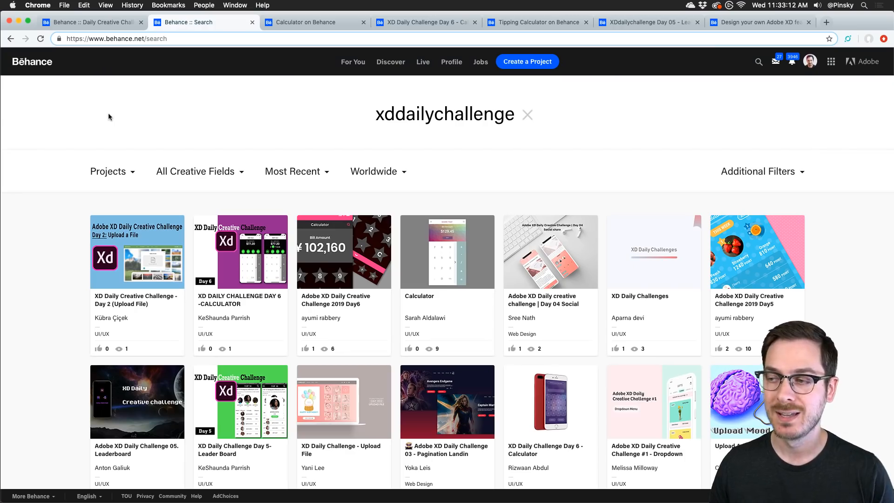
pyautogui.click(103, 23)
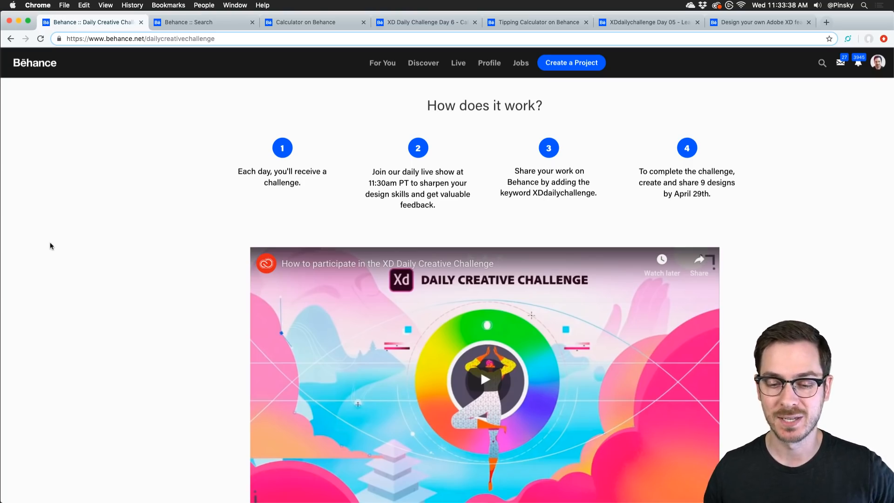
pyautogui.scroll(-10, 51, 245)
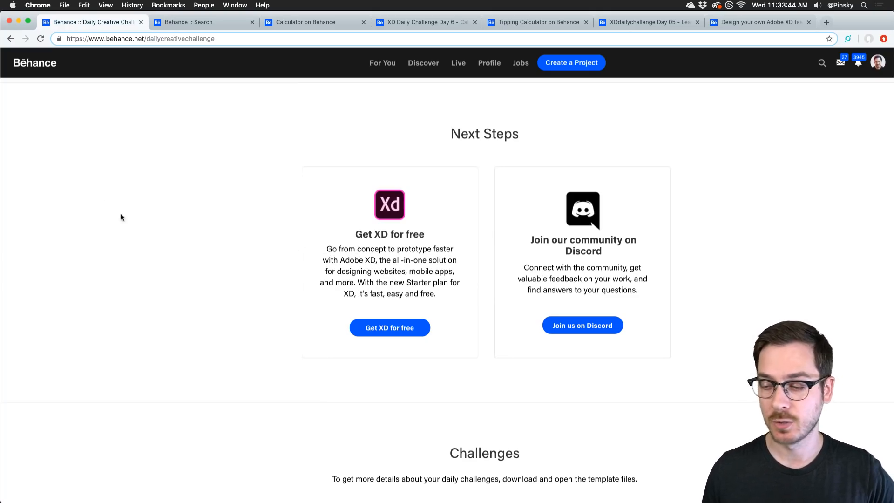
pyautogui.scroll(-8, 117, 231)
pyautogui.scroll(-2, 115, 234)
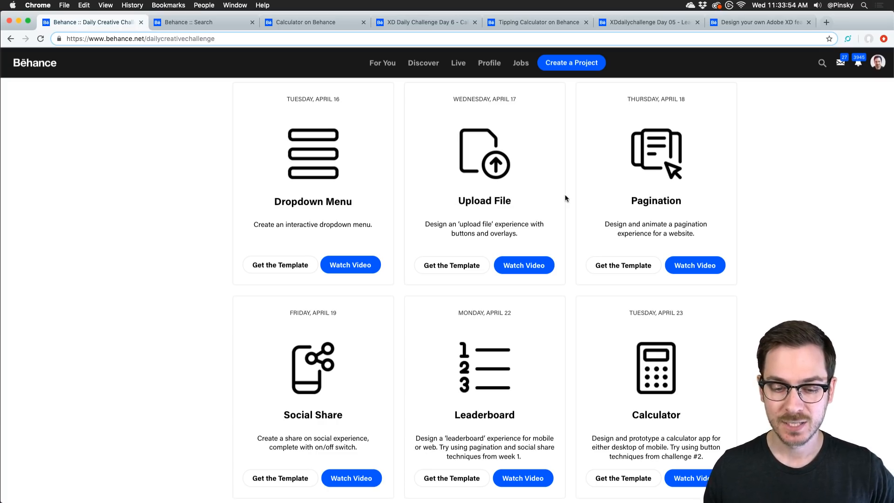
# Return to the "How does it work?" section and highlight the April 29th deadline in its fourth point.
pyautogui.scroll(15, 565, 194)
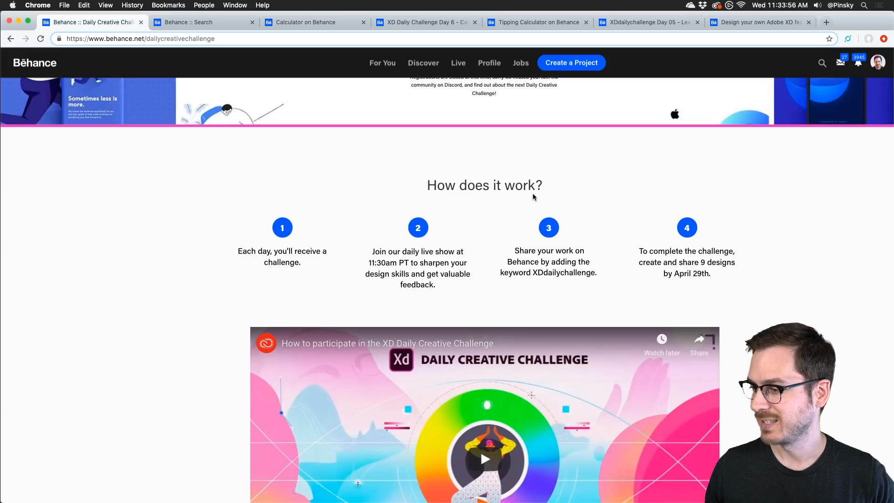
pyautogui.scroll(-10, 534, 197)
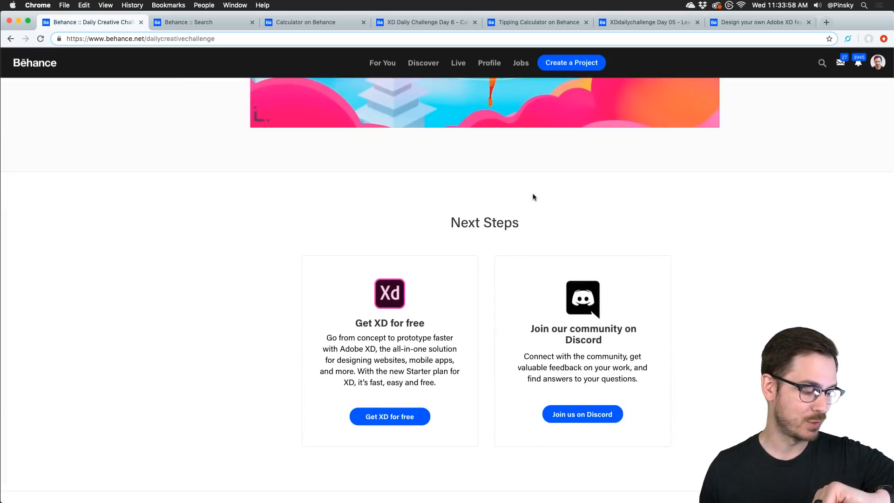
pyautogui.scroll(8, 533, 197)
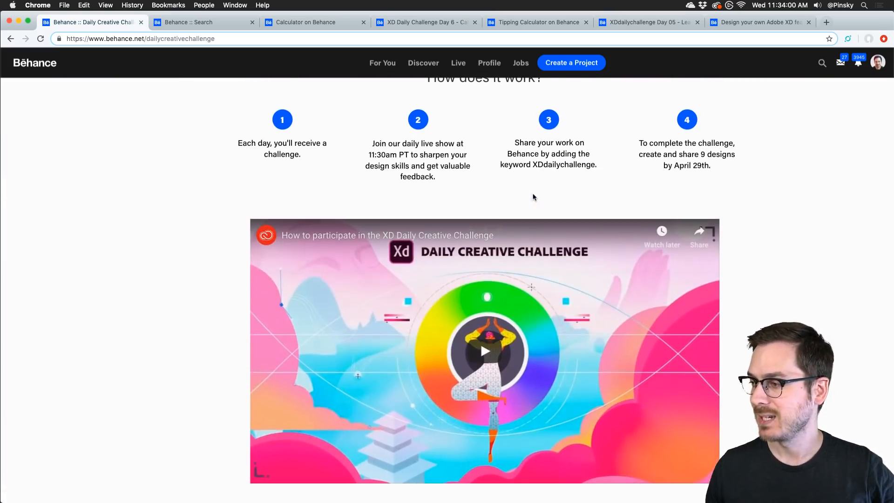
pyautogui.moveTo(737, 169); pyautogui.dragTo(686, 170)
pyautogui.click(723, 169)
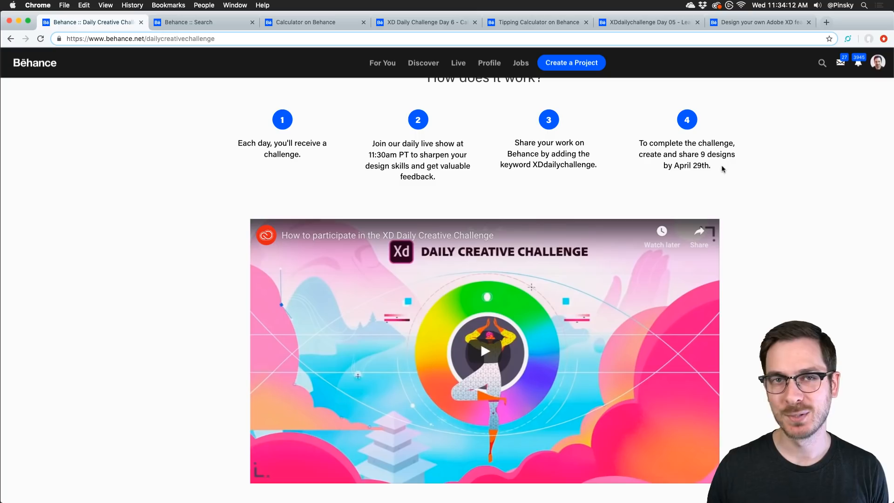
# Find the Wednesday, April 24 Send Cash challenge card and read its brief enlarged.
pyautogui.scroll(-5, 722, 169)
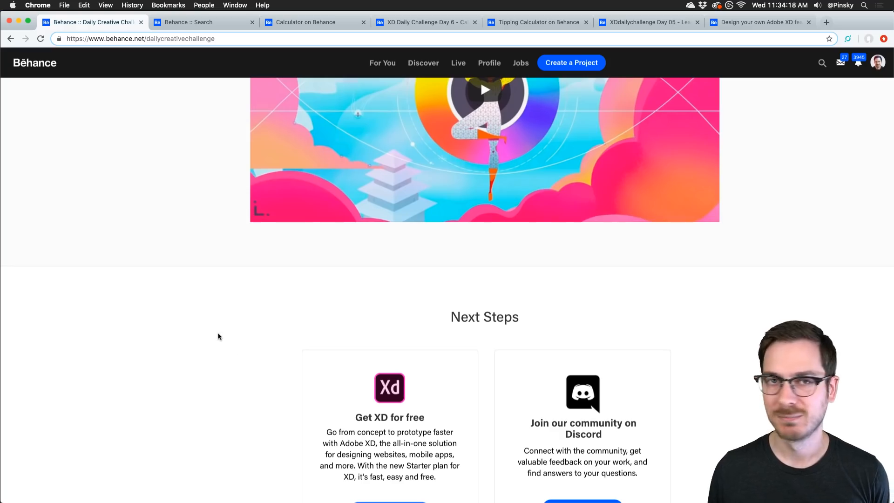
pyautogui.scroll(-13, 219, 336)
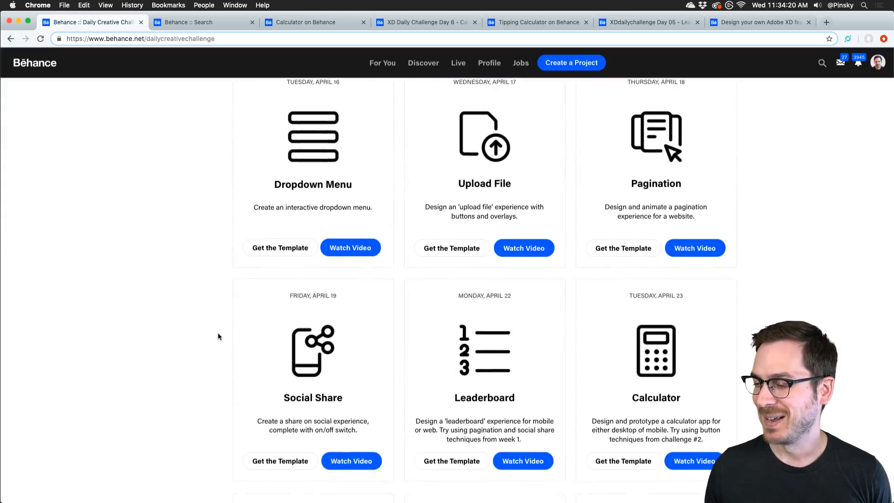
pyautogui.scroll(-3, 298, 274)
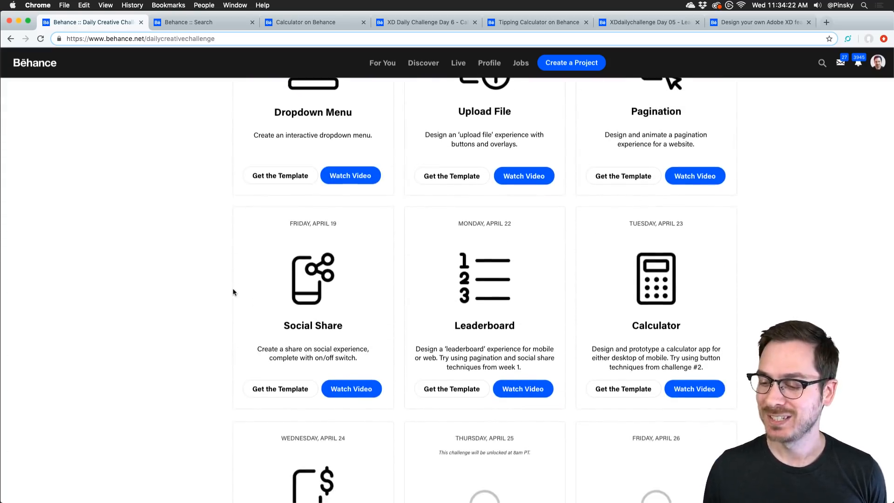
pyautogui.scroll(-4, 297, 325)
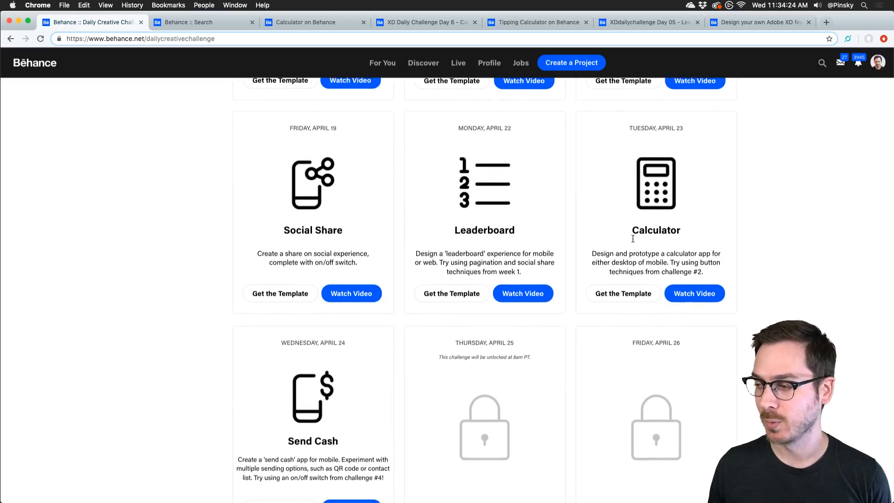
pyautogui.scroll(-3, 642, 240)
pyautogui.scroll(-2, 302, 345)
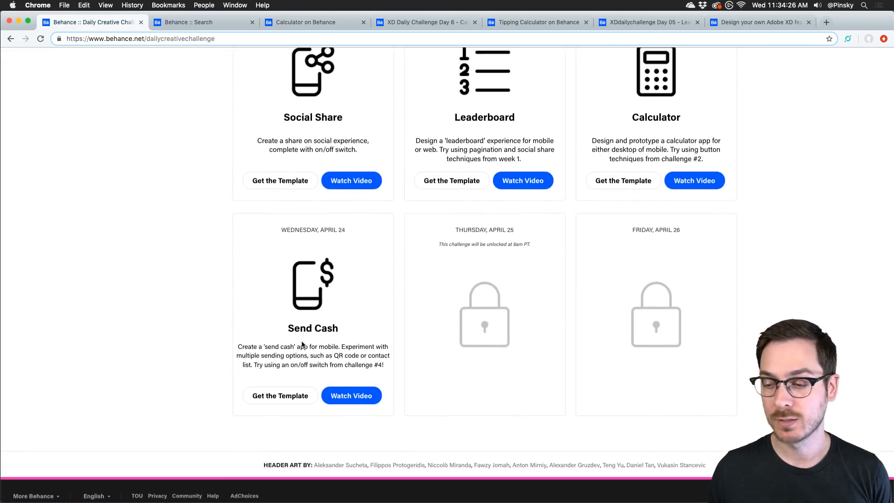
pyautogui.keyDown('ctrl'); pyautogui.scroll(5, 302, 346); pyautogui.keyUp('ctrl')
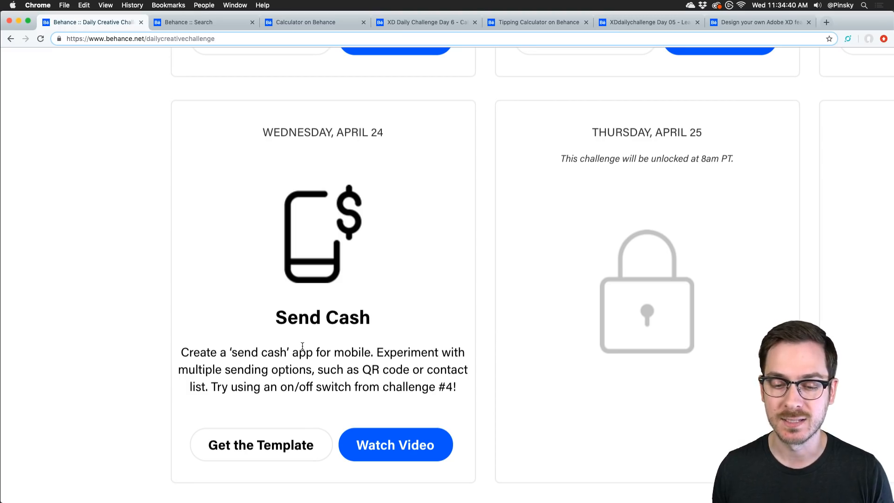
pyautogui.scroll(-5, 302, 346)
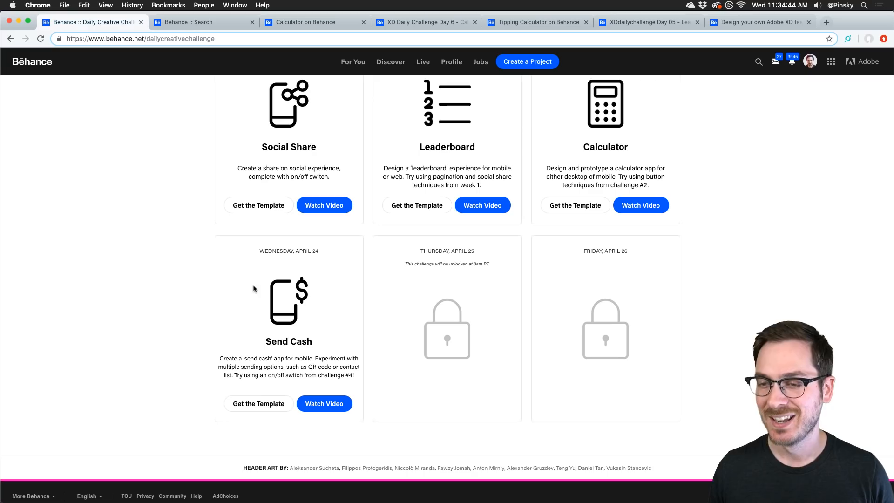
pyautogui.scroll(2, 158, 205)
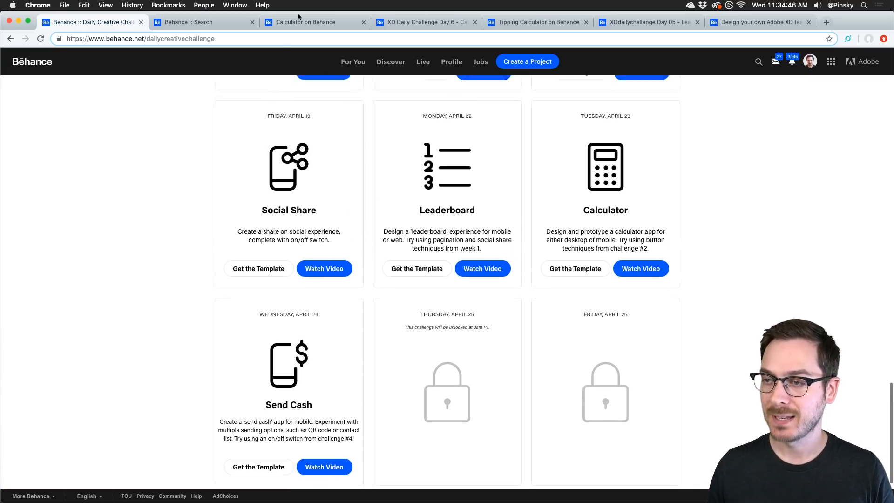
# Look through the already opened Calculator project on Behance and launch its interactive prototype.
pyautogui.click(307, 23)
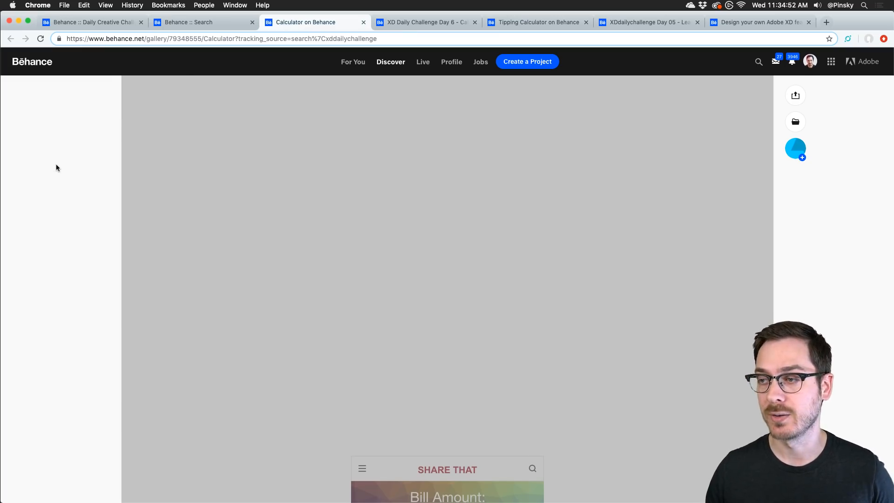
pyautogui.scroll(-5, 56, 168)
pyautogui.scroll(-3, 56, 167)
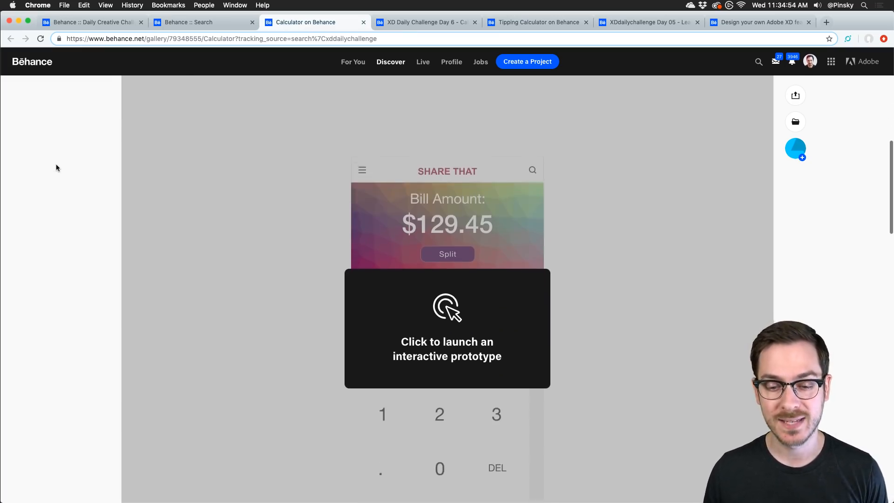
pyautogui.scroll(1, 434, 216)
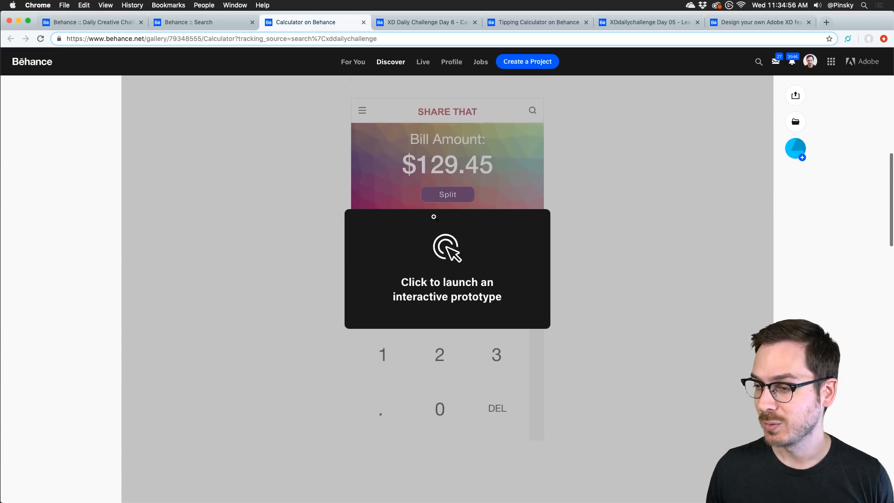
pyautogui.scroll(11, 470, 217)
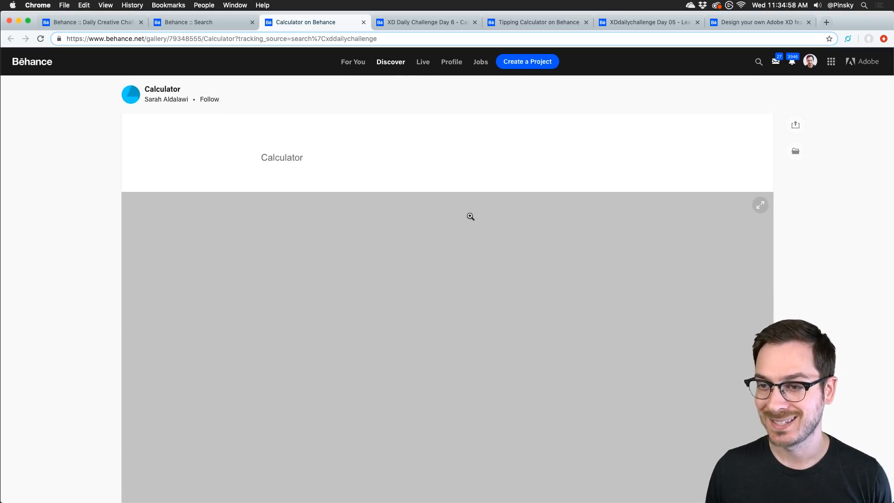
pyautogui.scroll(-9, 470, 216)
pyautogui.click(437, 343)
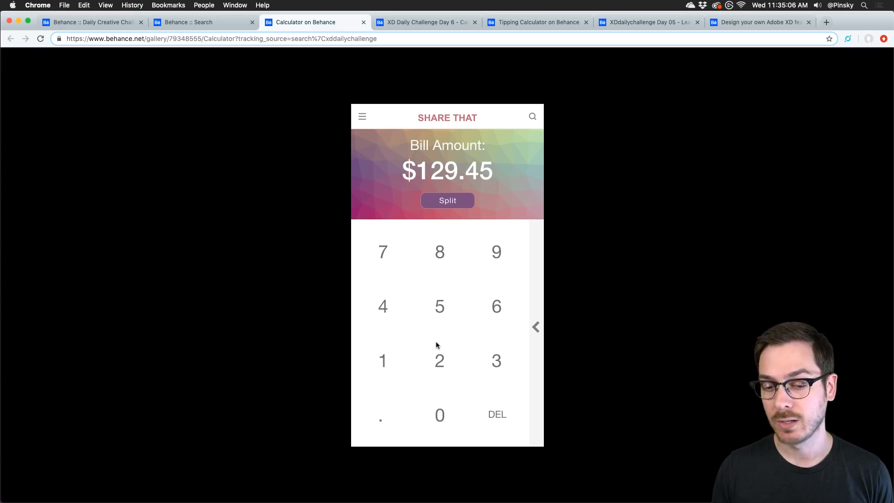
# Test the calculator prototype by expanding and collapsing its math operator panel twice.
pyautogui.click(451, 228)
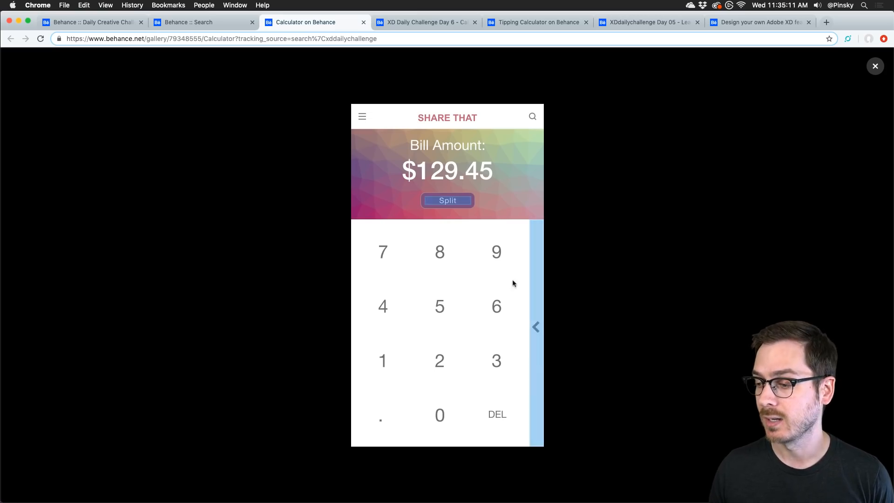
pyautogui.click(538, 331)
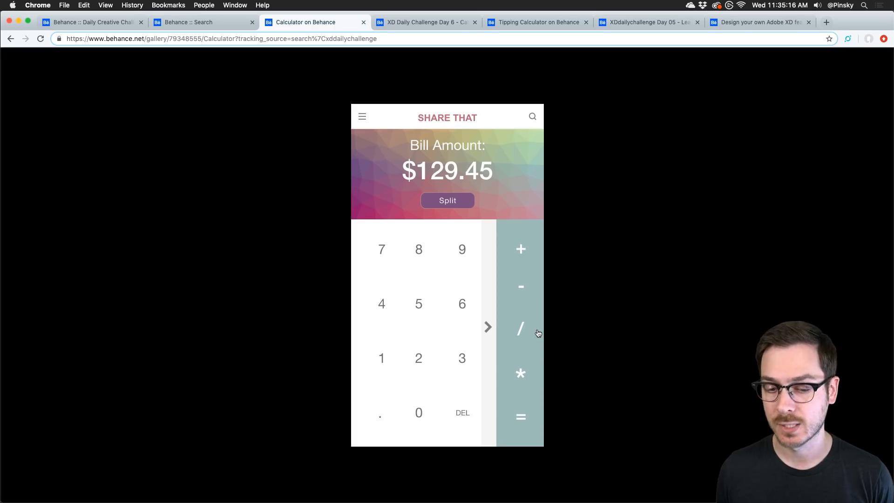
pyautogui.click(487, 326)
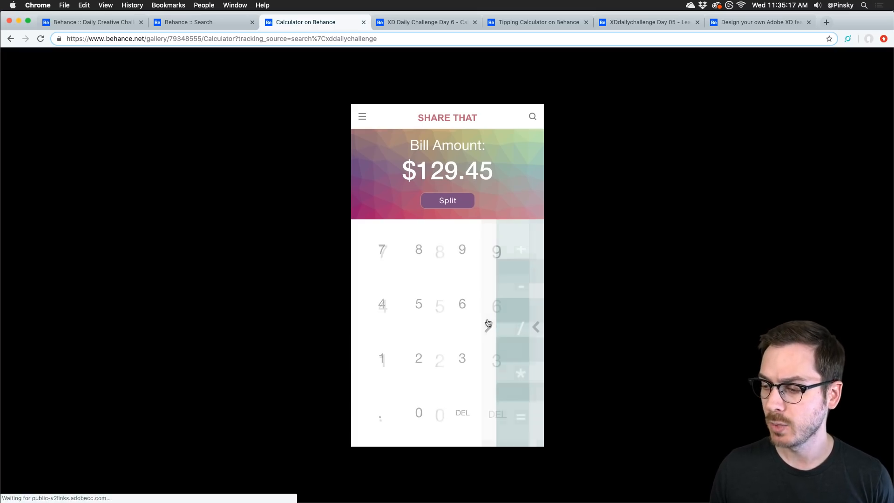
pyautogui.click(536, 328)
pyautogui.click(487, 332)
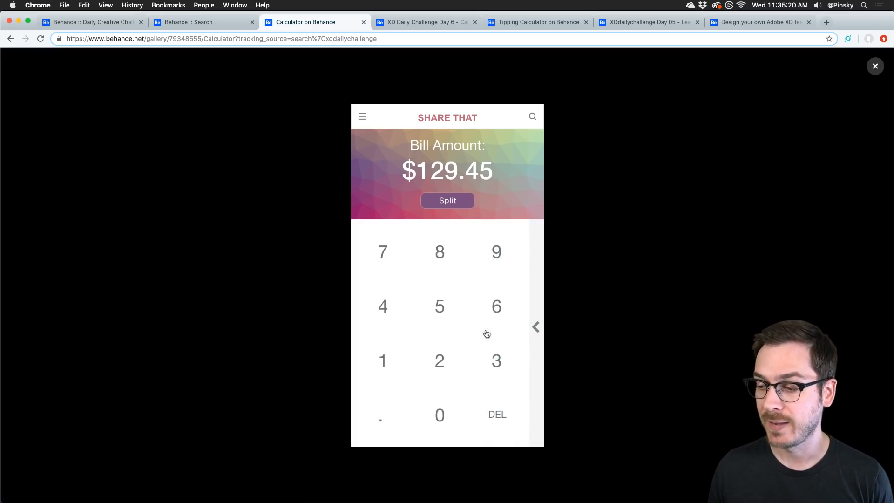
# Toggle the operator panel again, then reload the Calculator project page and relaunch its interactive prototype.
pyautogui.click(535, 329)
pyautogui.click(488, 329)
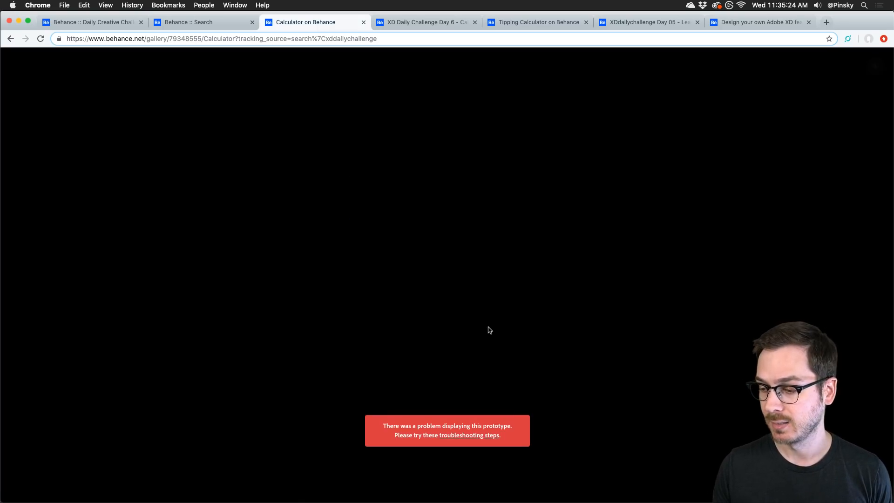
pyautogui.press('super+r')
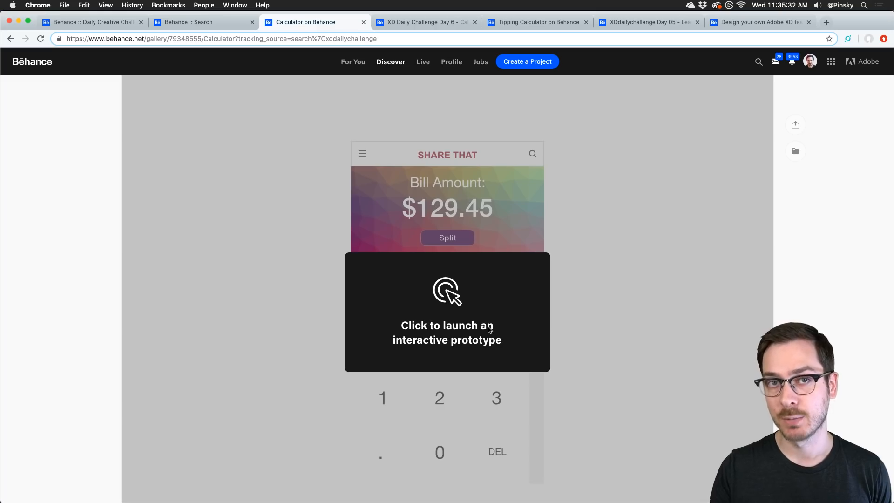
pyautogui.click(450, 280)
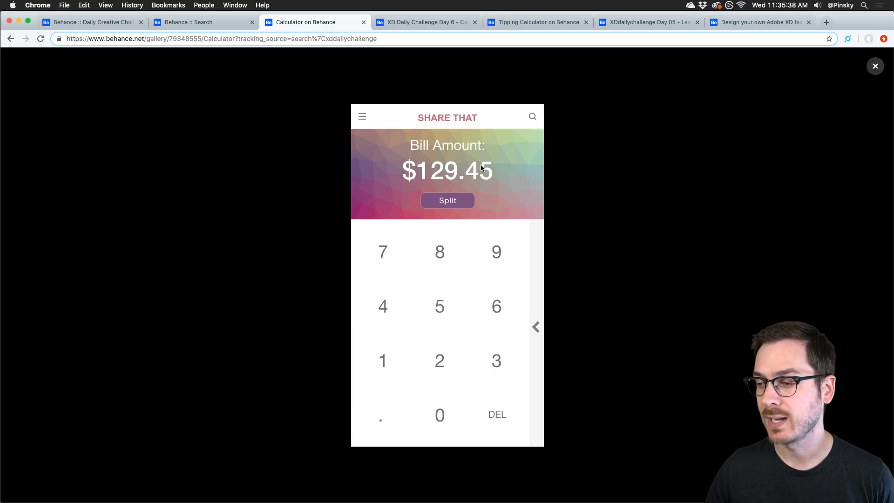
# Split the prototype's bill among 3 people to calculate each share, and close the Calculator project.
pyautogui.click(458, 201)
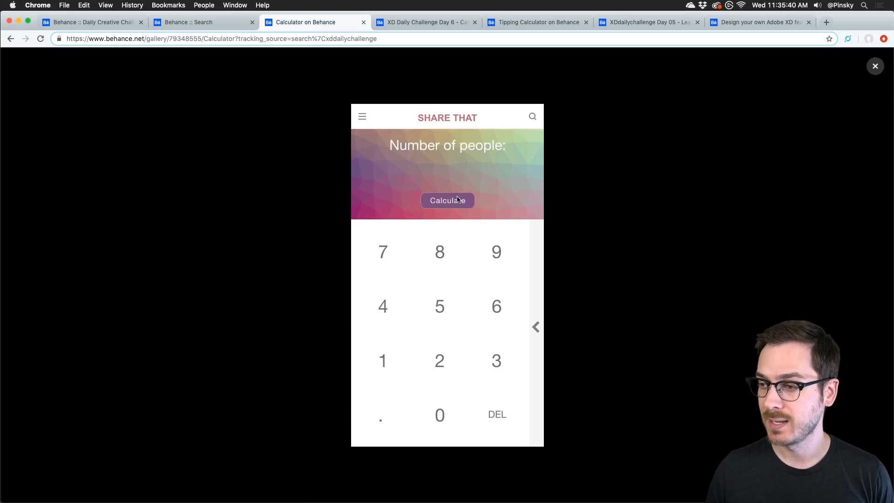
pyautogui.click(495, 357)
pyautogui.click(438, 206)
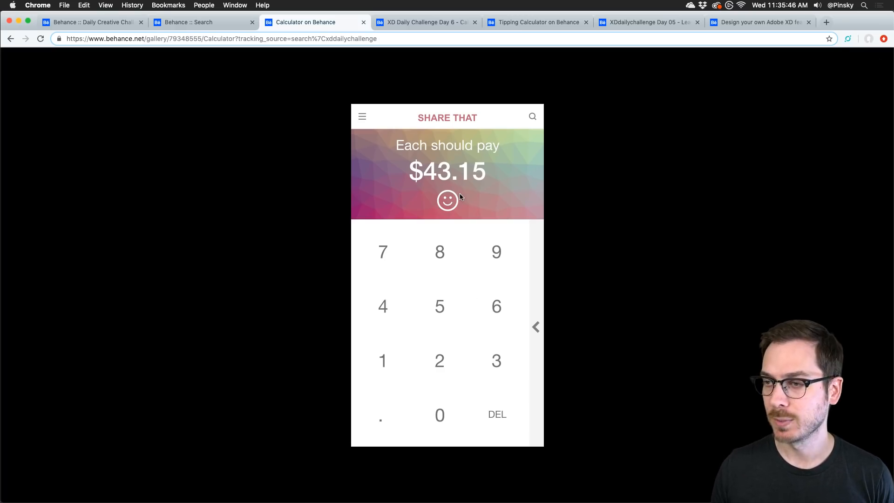
pyautogui.click(364, 22)
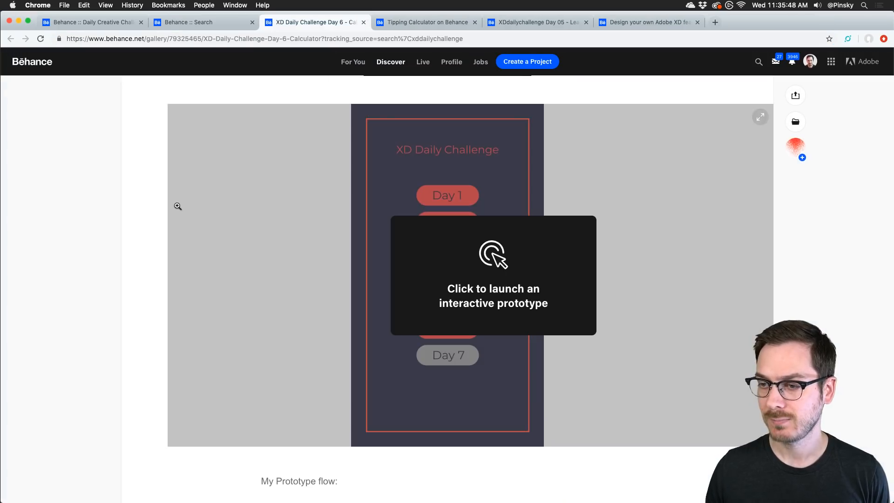
# Look through the XD Daily Challenge Day 6 - Calculator project, play its demo video, and close the project.
pyautogui.scroll(-1, 116, 213)
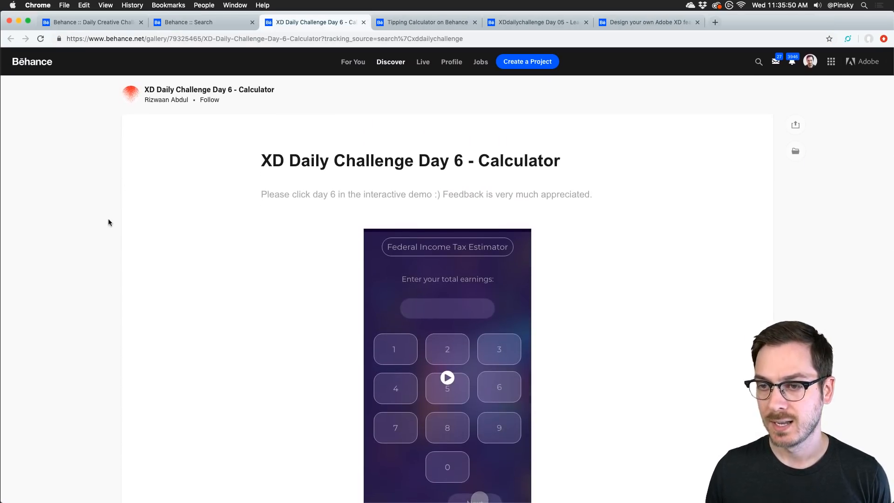
pyautogui.scroll(-6, 108, 223)
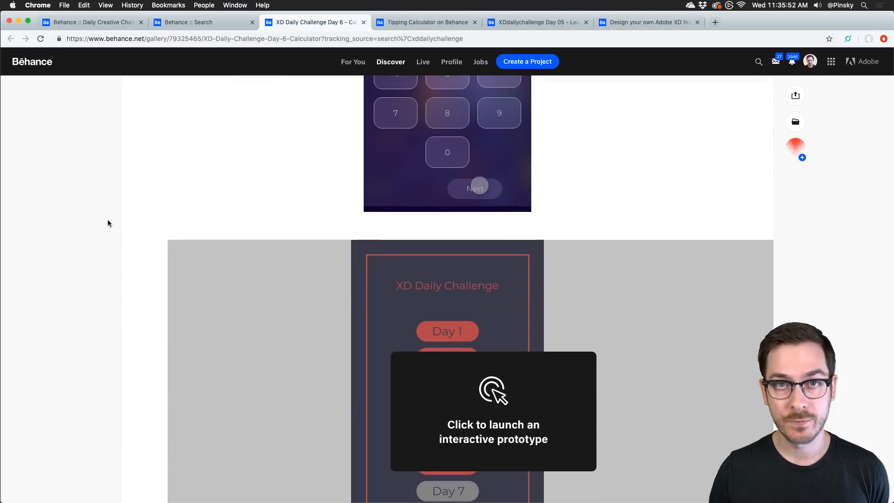
pyautogui.scroll(-2, 107, 223)
pyautogui.scroll(6, 107, 223)
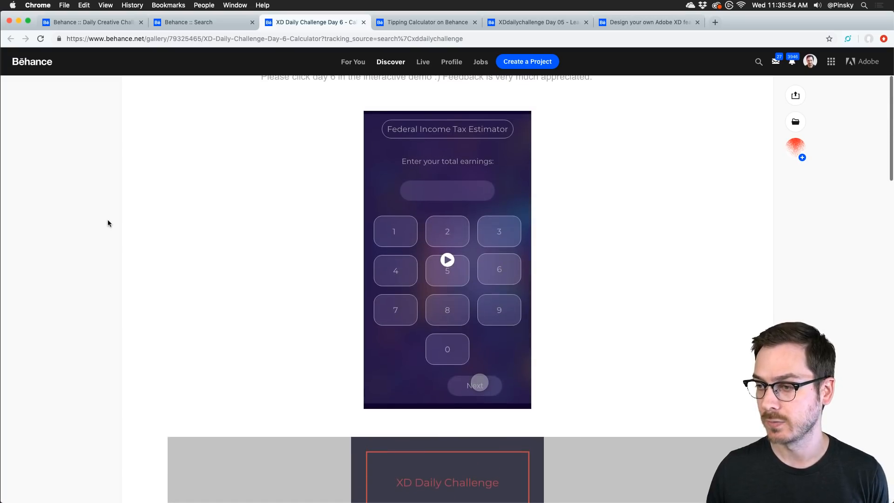
pyautogui.click(447, 260)
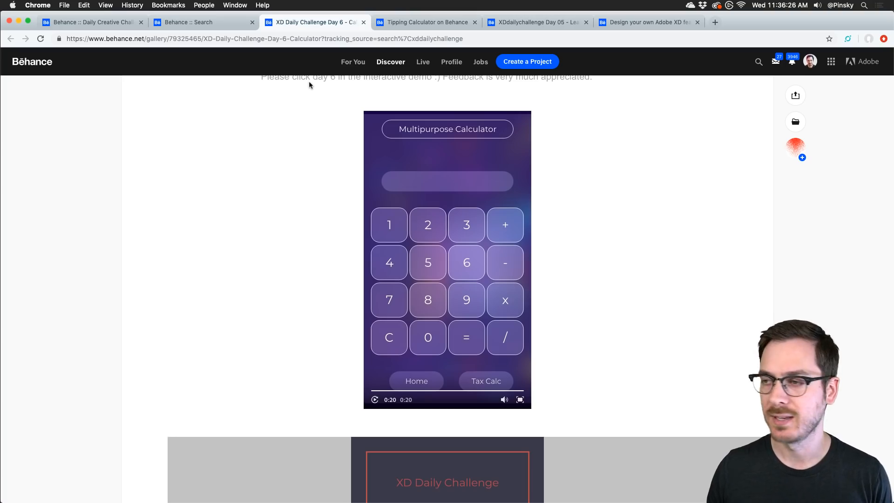
pyautogui.click(363, 21)
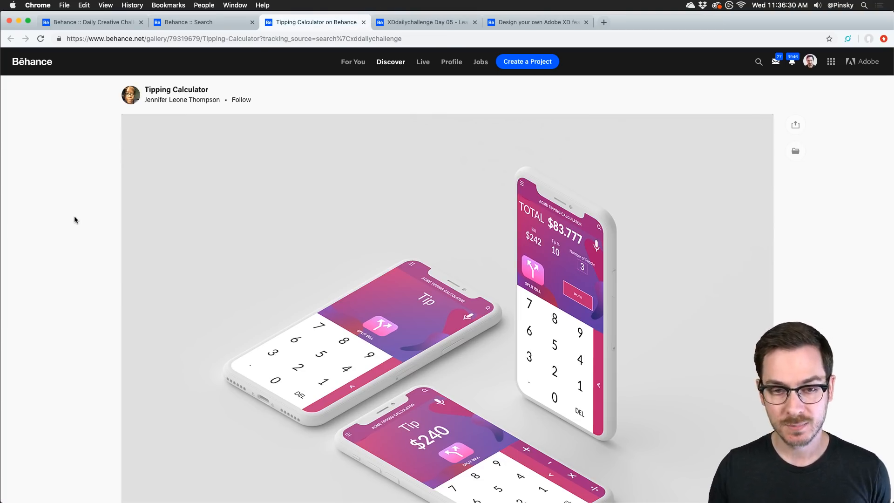
# Look through the Tipping Calculator project's phone mockups down to its demo video.
pyautogui.scroll(-6, 74, 216)
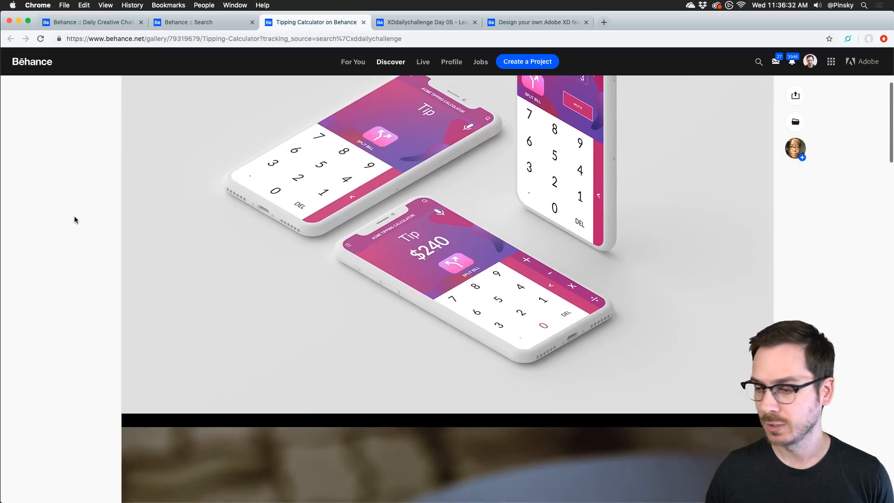
pyautogui.scroll(-4, 74, 216)
pyautogui.scroll(8, 74, 216)
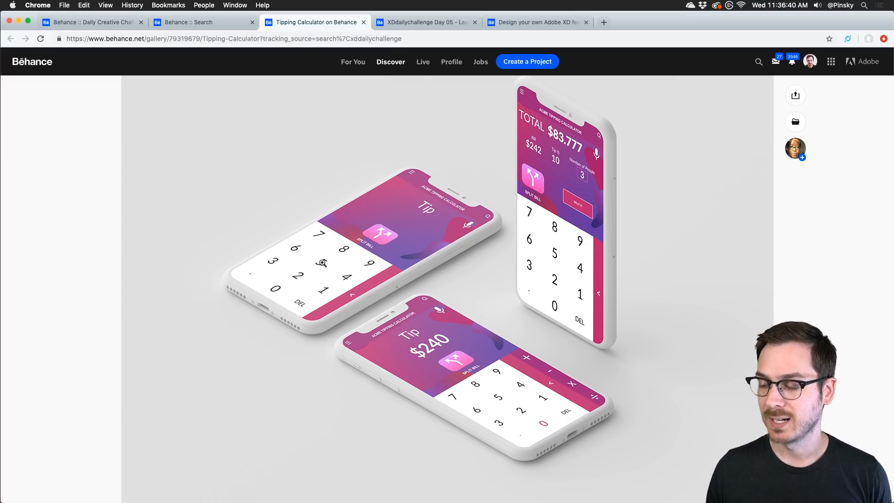
pyautogui.scroll(-4, 321, 298)
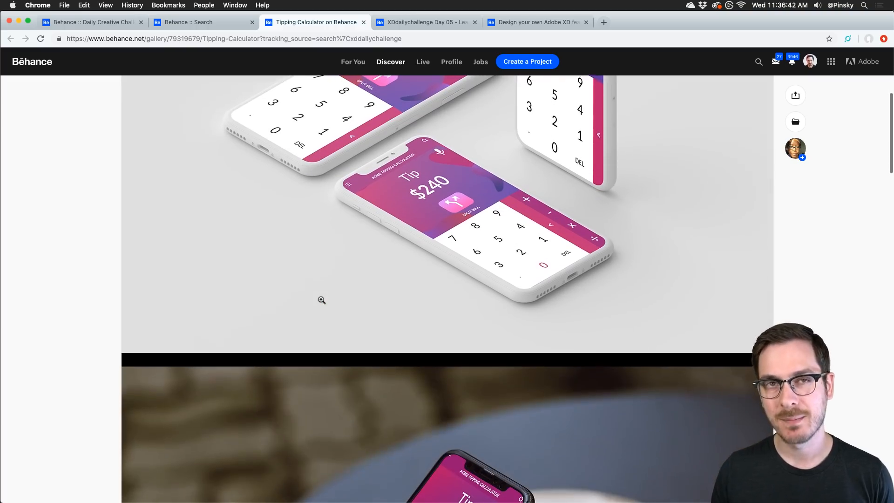
pyautogui.scroll(-8, 321, 300)
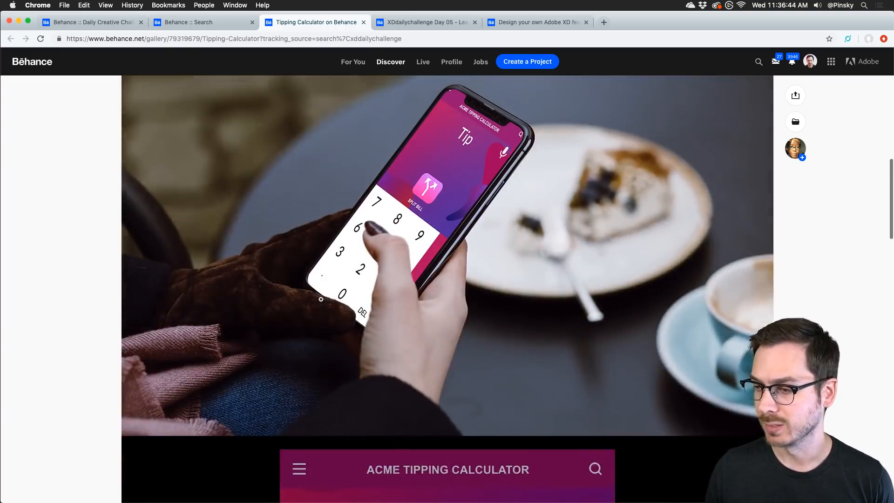
pyautogui.scroll(-6, 320, 299)
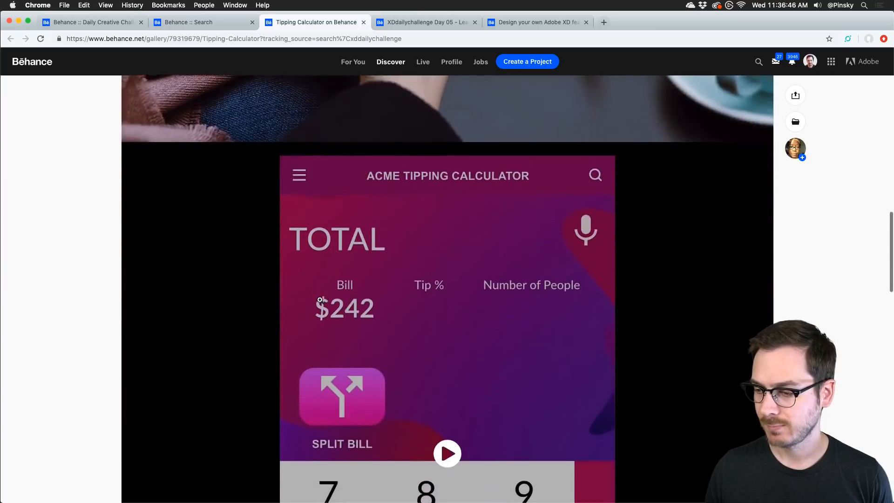
# Reload the Tipping Calculator page and watch its demo video at a reduced page zoom, restoring the normal zoom at the end.
pyautogui.click(268, 315)
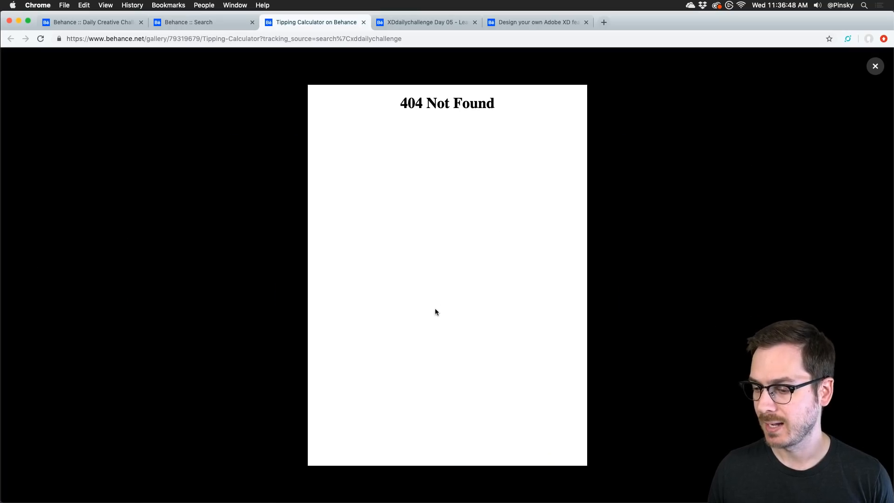
pyautogui.press('super+r')
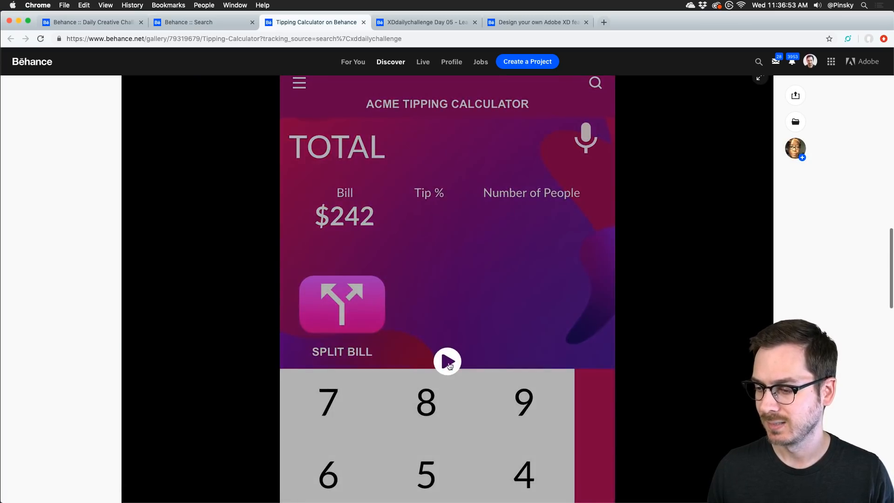
pyautogui.click(448, 362)
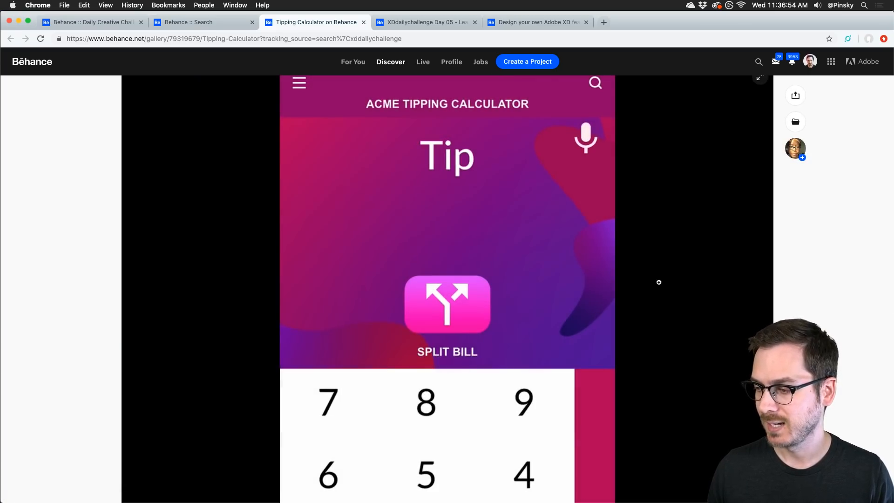
pyautogui.press('super+minus')
pyautogui.press('super+minus')
pyautogui.press('super+minus')
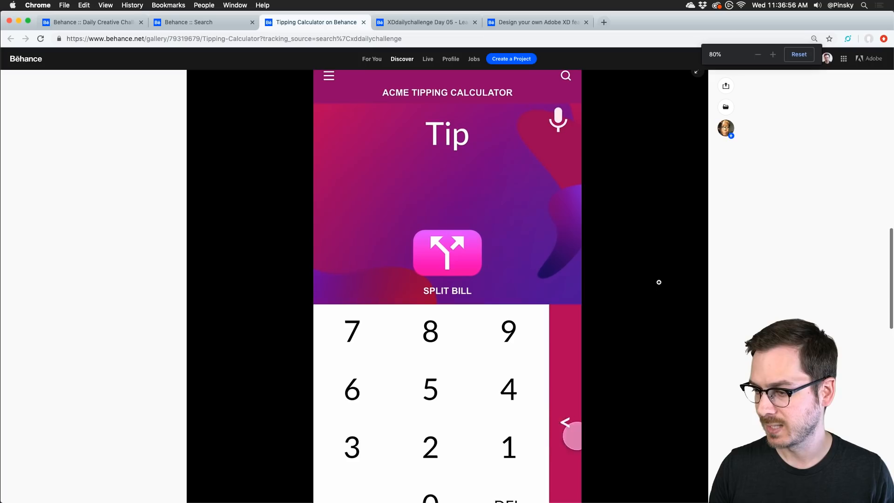
pyautogui.press('super+minus')
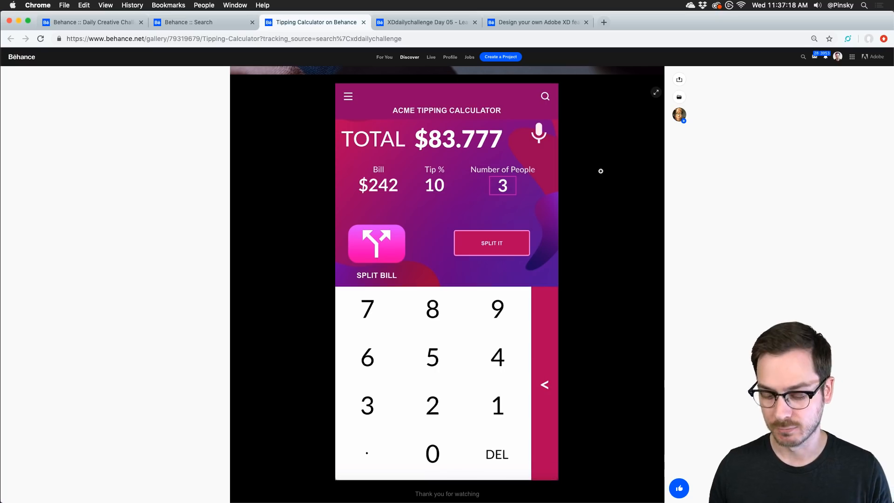
pyautogui.press('super+minus')
pyautogui.press('super+equal')
pyautogui.press('super+equal')
pyautogui.press('super+equal')
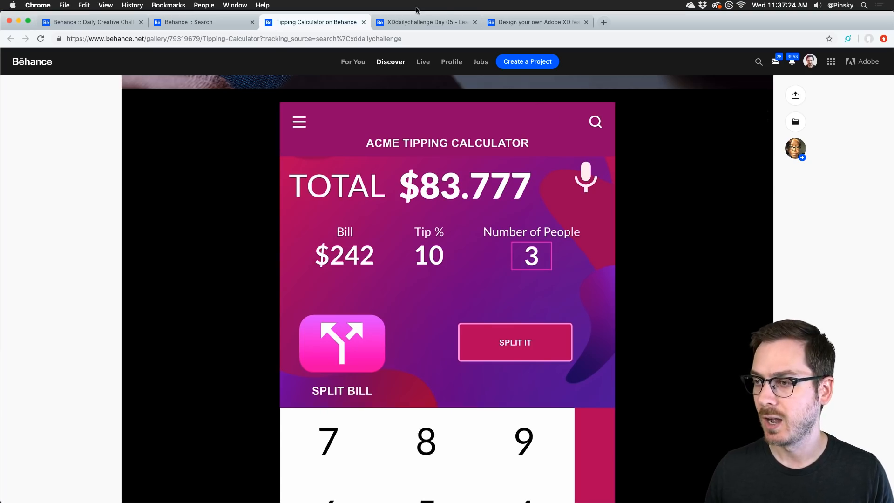
# Close the Tipping Calculator and Leaderboard projects and return to the Daily Creative Challenge page.
pyautogui.click(363, 22)
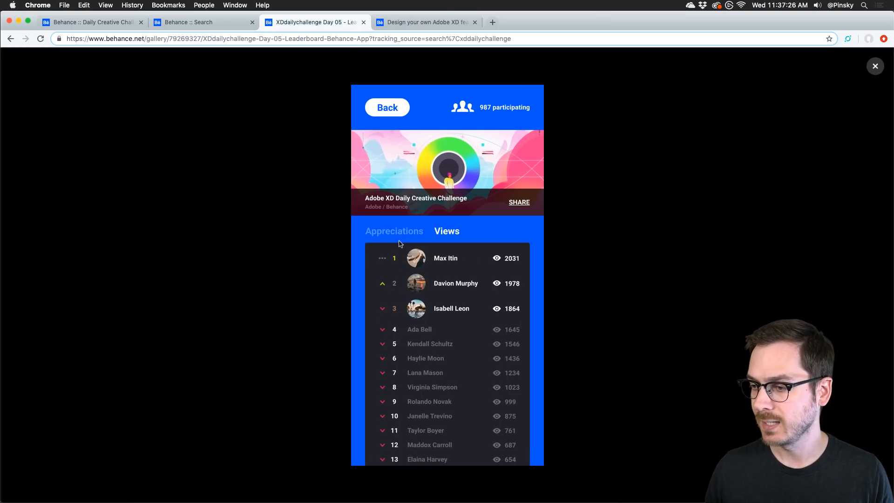
pyautogui.press('super+w')
pyautogui.click(81, 24)
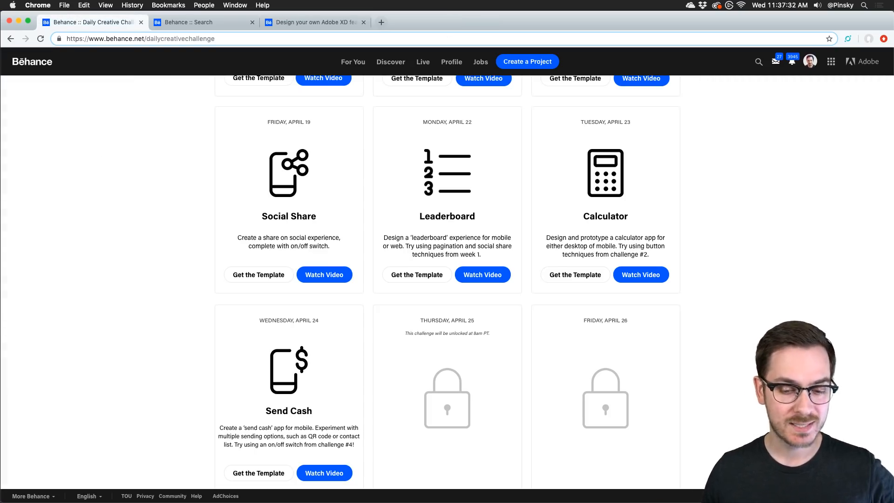
# Switch to the Day7_Send_Cash document in Adobe XD and focus on the iPhone safe area artboards.
pyautogui.press('super+Tab')
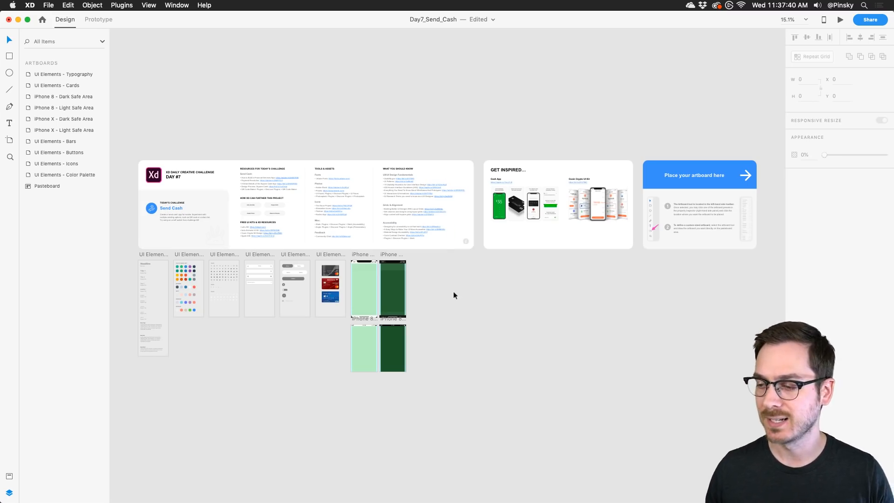
pyautogui.scroll(5, 454, 293)
pyautogui.scroll(-2, 453, 295)
pyautogui.hscroll(1, 453, 295)
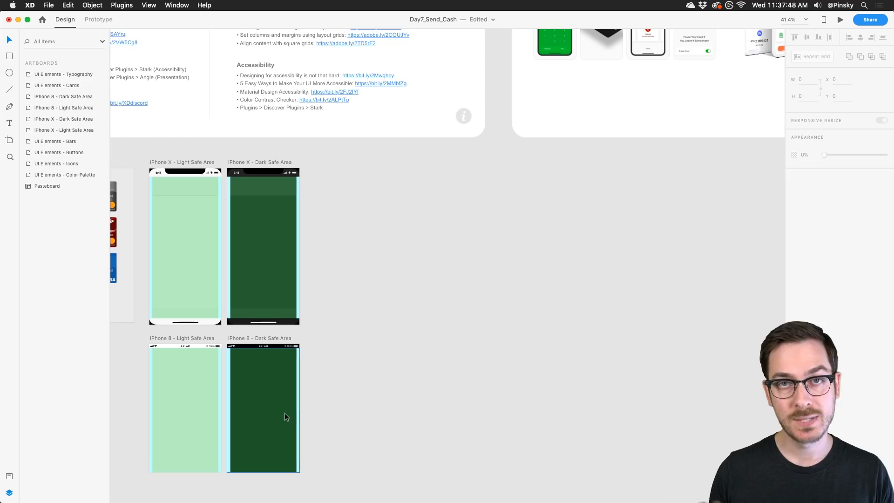
# Duplicate the iPhone X - Light Safe Area artboard and place the copy beside the iPhone X - Dark Safe Area artboard.
pyautogui.press('a')
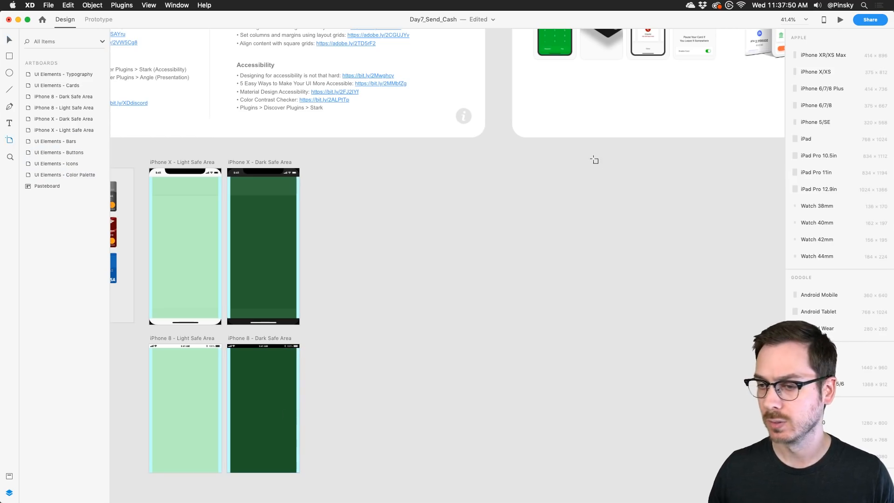
pyautogui.click(13, 43)
pyautogui.click(169, 162)
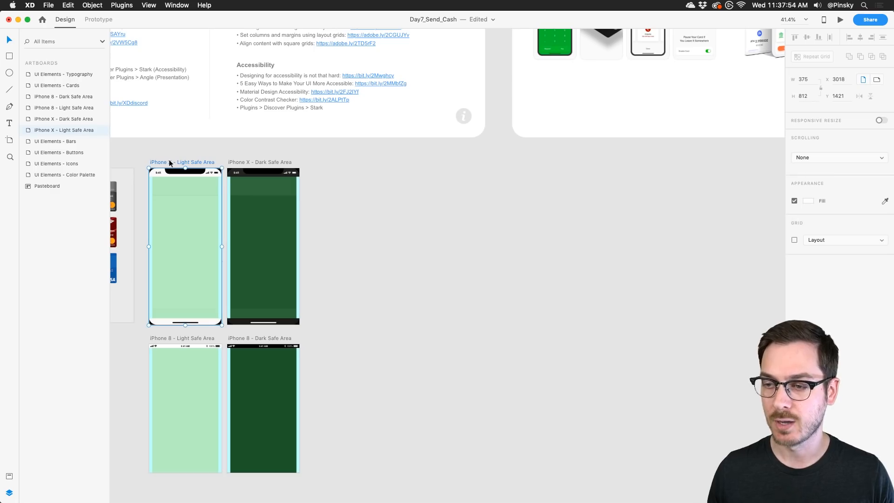
pyautogui.scroll(5, 169, 160)
pyautogui.scroll(-2, 169, 160)
pyautogui.moveTo(163, 122); pyautogui.dragTo(485, 130)
pyautogui.hscroll(4, 485, 130)
# Delete the device frame overlay, safe area, navigation bar and toolbar from the duplicated artboard, keeping its status bar and home indicator.
pyautogui.click(378, 189)
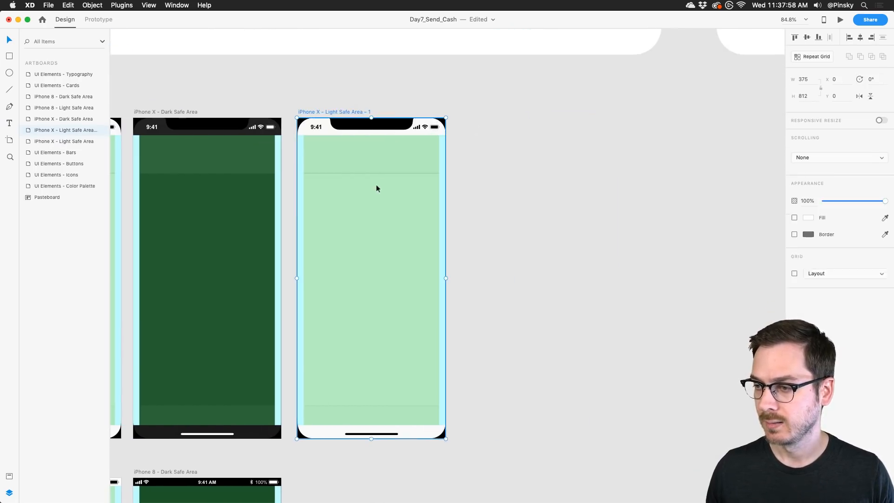
pyautogui.press('Delete')
pyautogui.click(356, 179)
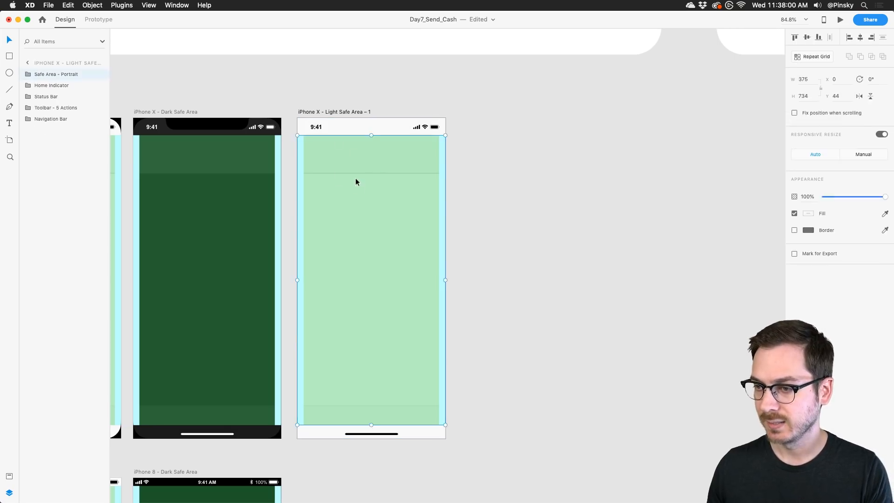
pyautogui.press('Delete')
pyautogui.click(355, 167)
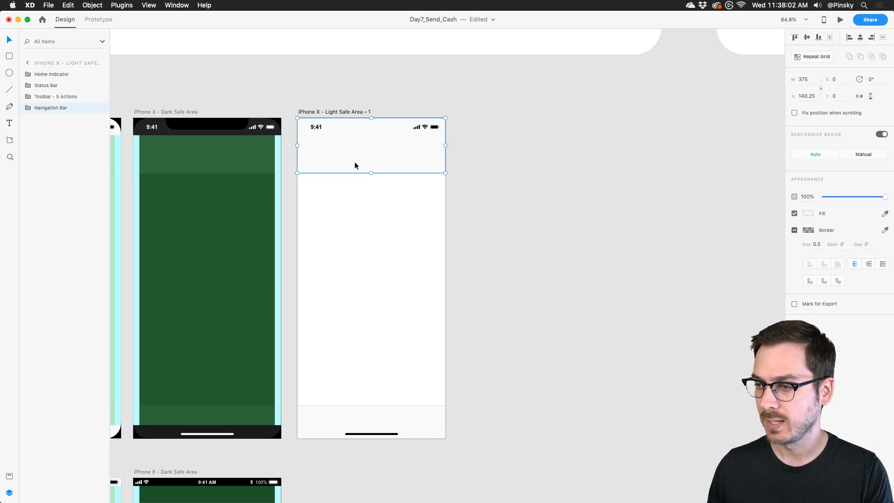
pyautogui.press('Delete')
pyautogui.click(369, 417)
pyautogui.press('Delete')
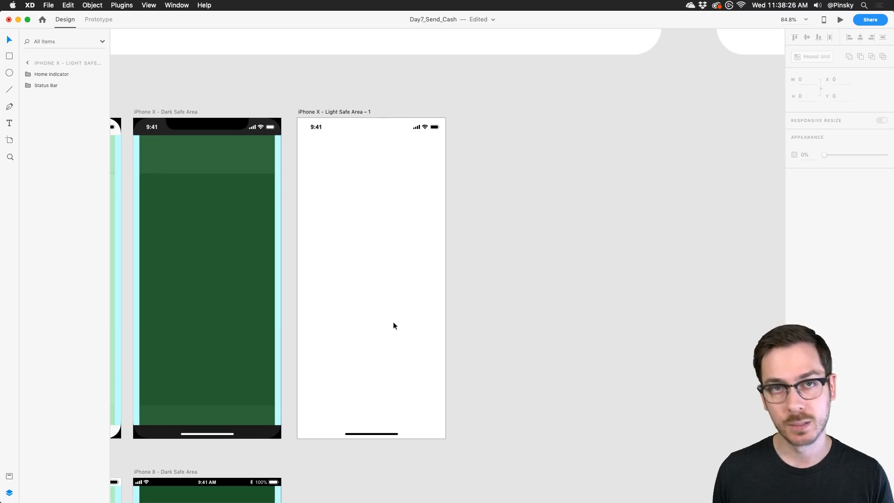
# Draw a 375 × 812 rectangle covering the duplicated iPhone X artboard and place it beneath the Home Indicator and Status Bar layers.
pyautogui.scroll(-2, 377, 306)
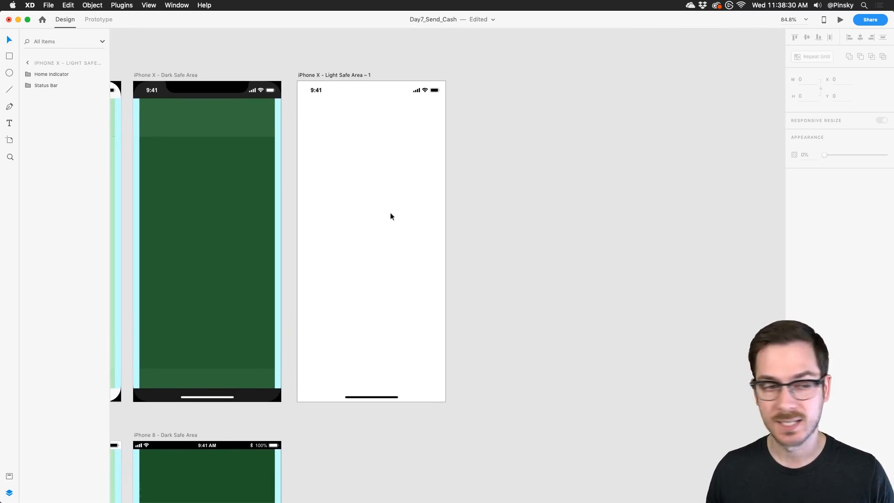
pyautogui.scroll(2, 391, 212)
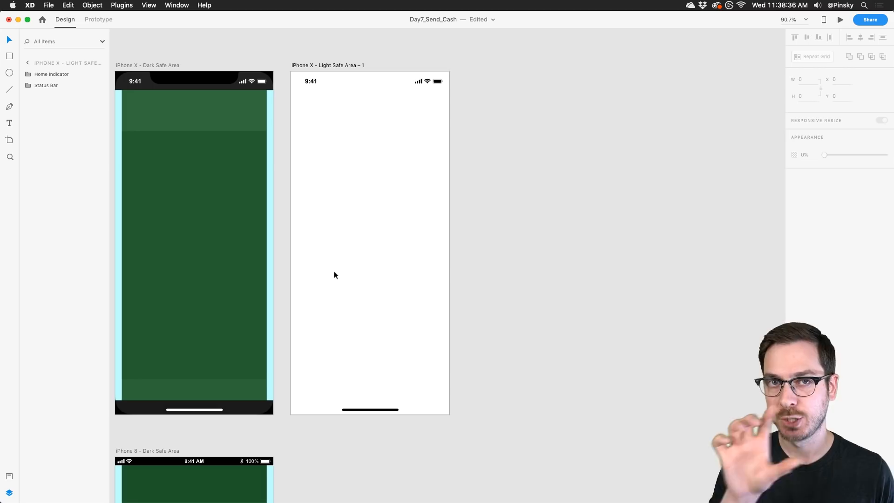
pyautogui.click(8, 55)
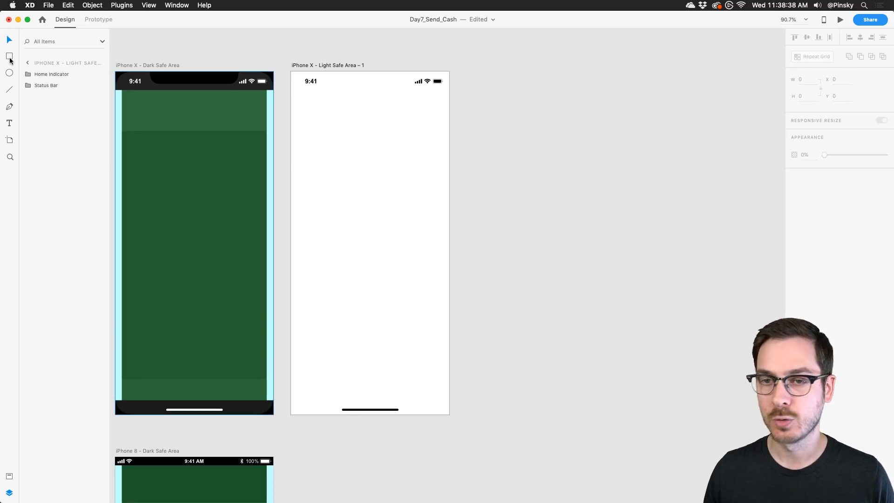
pyautogui.moveTo(291, 416); pyautogui.dragTo(452, 74)
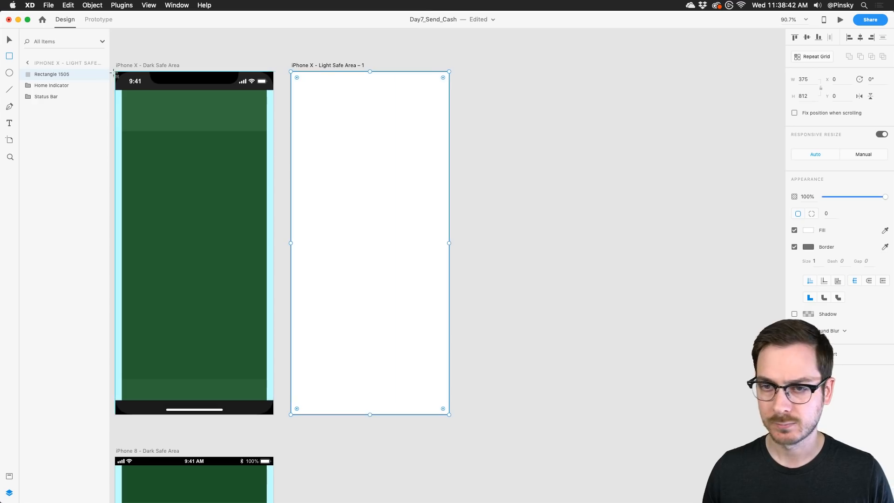
pyautogui.moveTo(62, 73); pyautogui.dragTo(61, 104)
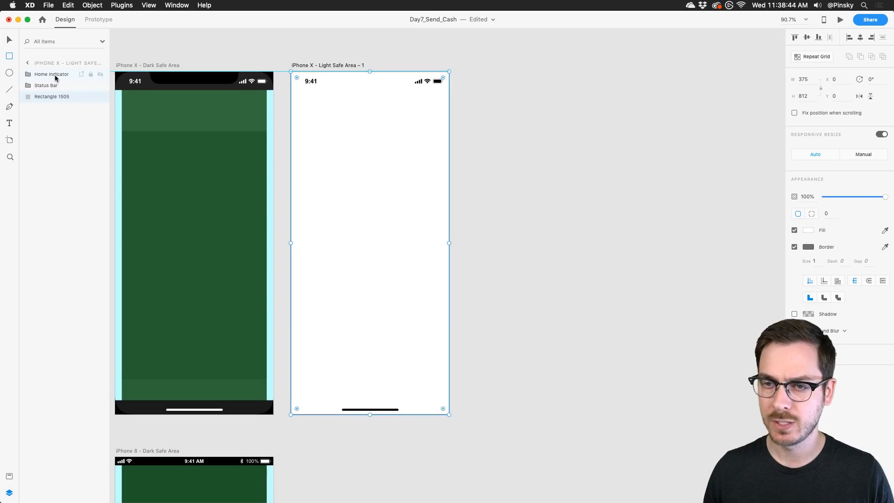
# Hide the Home Indicator and Status Bar layers on the duplicated artboard.
pyautogui.click(53, 75)
pyautogui.keyDown('shift'); pyautogui.click(52, 86); pyautogui.keyUp('shift')
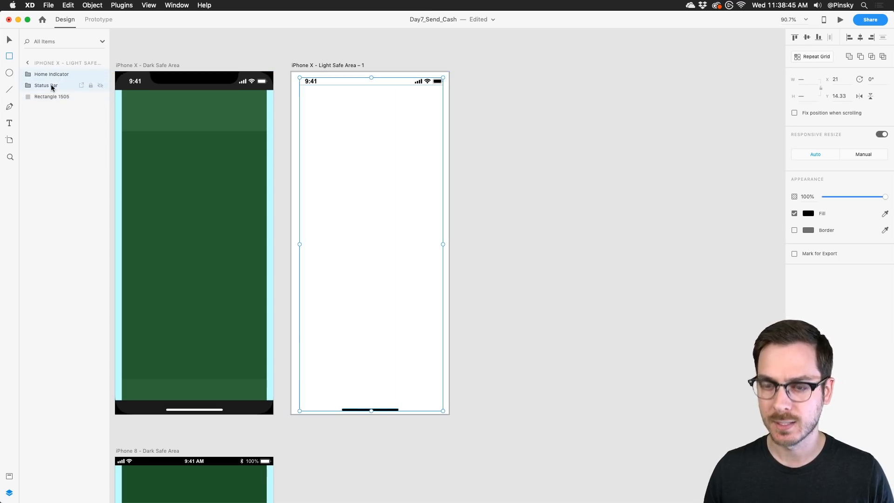
pyautogui.click(101, 85)
pyautogui.click(100, 75)
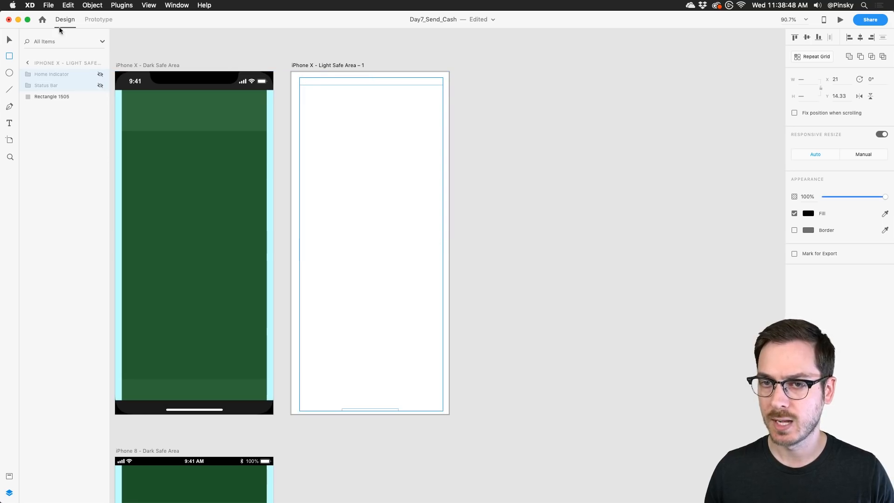
# Fill the full-screen rectangle with the Artboard 10.png image from the Backgrounds folder in Finder.
pyautogui.click(53, 97)
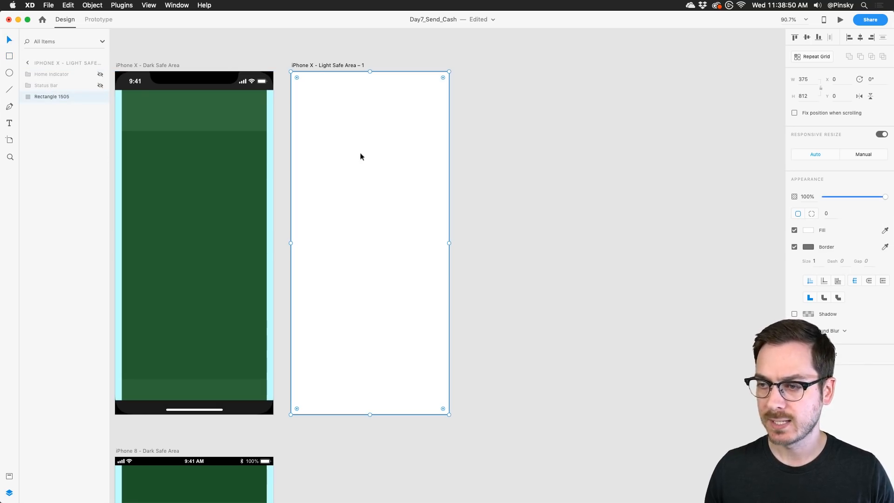
pyautogui.press('super+Tab')
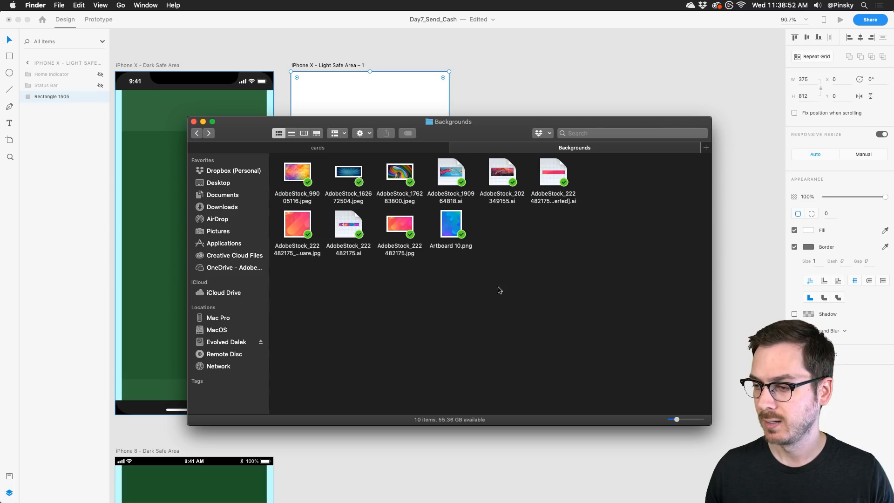
pyautogui.moveTo(481, 132); pyautogui.dragTo(615, 175)
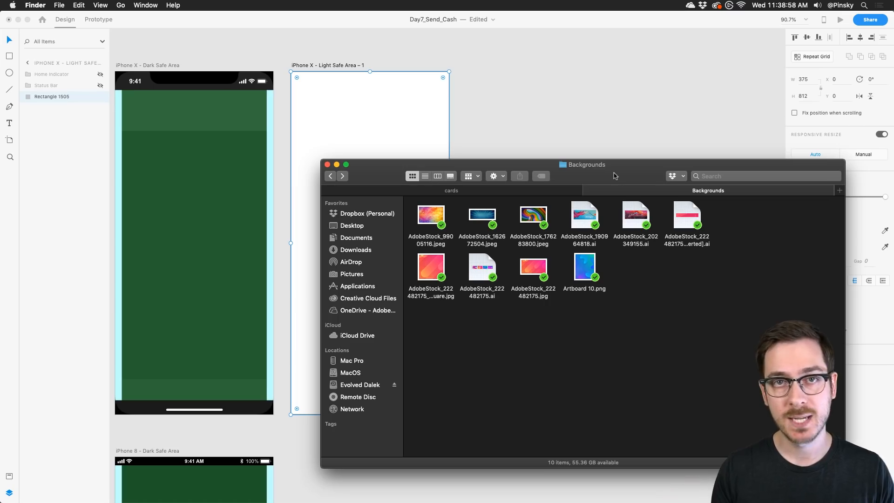
pyautogui.moveTo(586, 257); pyautogui.dragTo(367, 133)
pyautogui.click(367, 133)
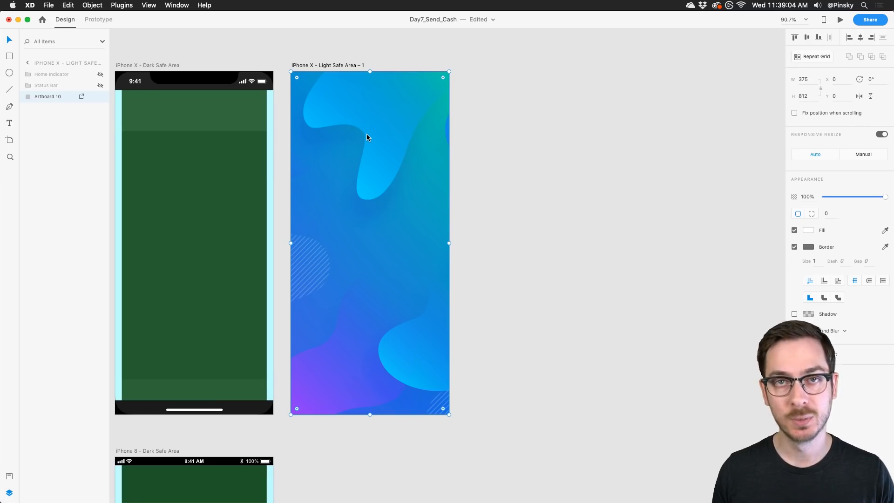
# Enlarge the background image inside its rectangle and reposition it so its shapes are cropped by the screen edges.
pyautogui.scroll(2, 367, 133)
pyautogui.doubleClick(386, 174)
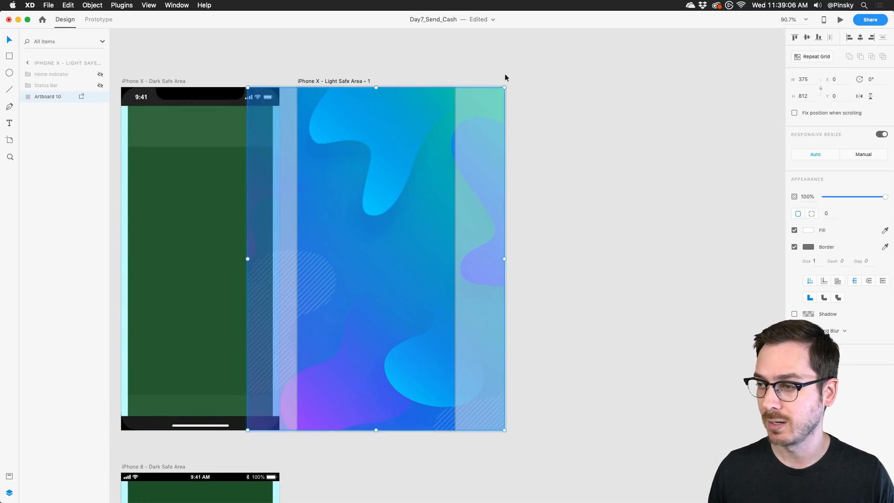
pyautogui.moveTo(504, 89); pyautogui.dragTo(585, 30)
pyautogui.moveTo(399, 163); pyautogui.dragTo(393, 171)
pyautogui.click(594, 188)
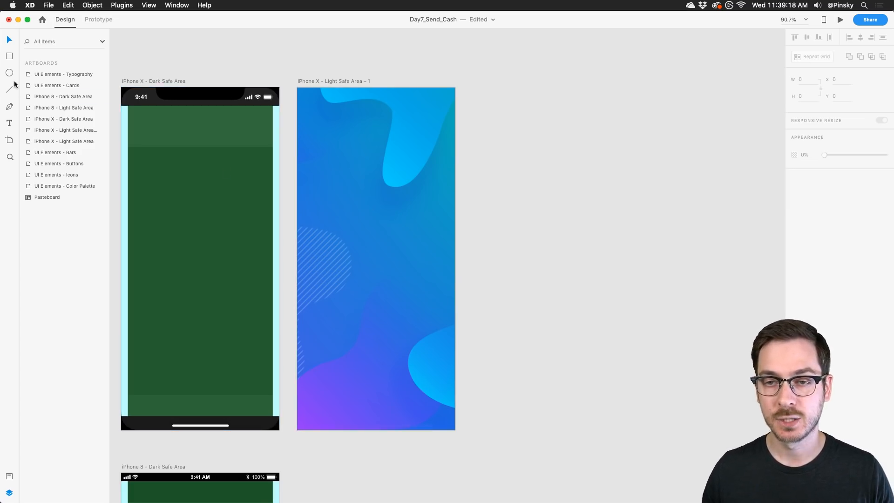
# Add the white heading "SEND CASH" and center it horizontally near the top of the blue artboard.
pyautogui.click(9, 122)
pyautogui.click(362, 140)
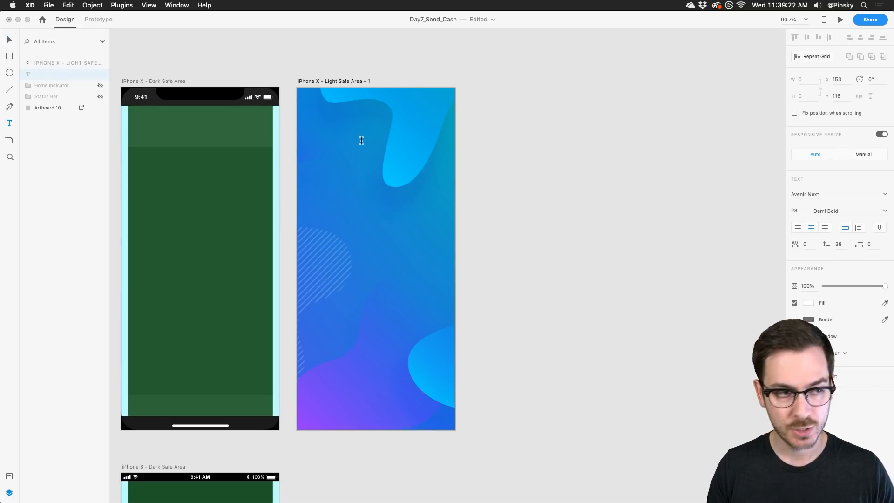
pyautogui.write('SEND CA')
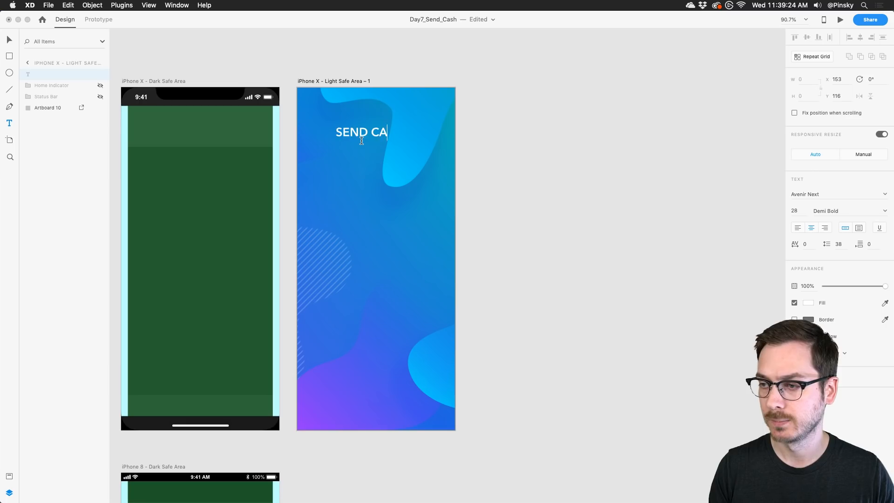
pyautogui.write('SH')
pyautogui.press('Escape')
pyautogui.moveTo(367, 131)
pyautogui.mouseDown()
pyautogui.moveTo(381, 116)
pyautogui.moveTo(383, 130)
pyautogui.mouseUp()
# Duplicate the SEND CASH heading just below the original and change the copy's text to "$0".
pyautogui.scroll(-6, 383, 130)
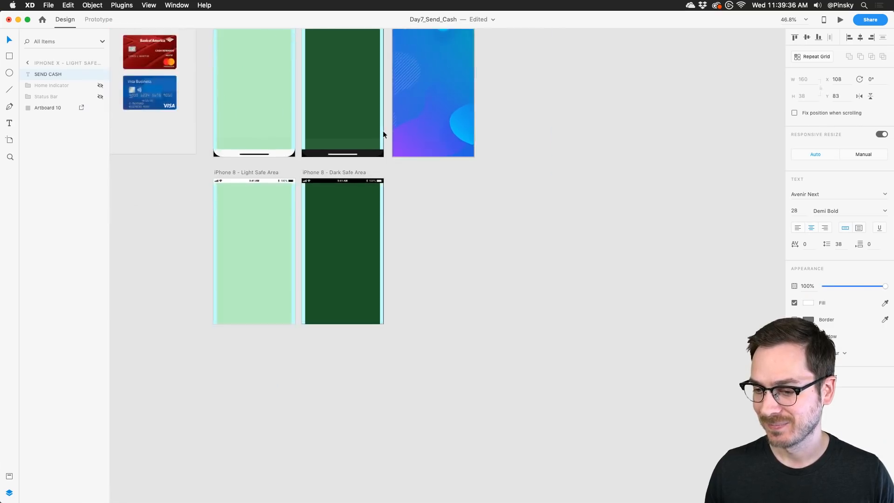
pyautogui.scroll(6, 413, 296)
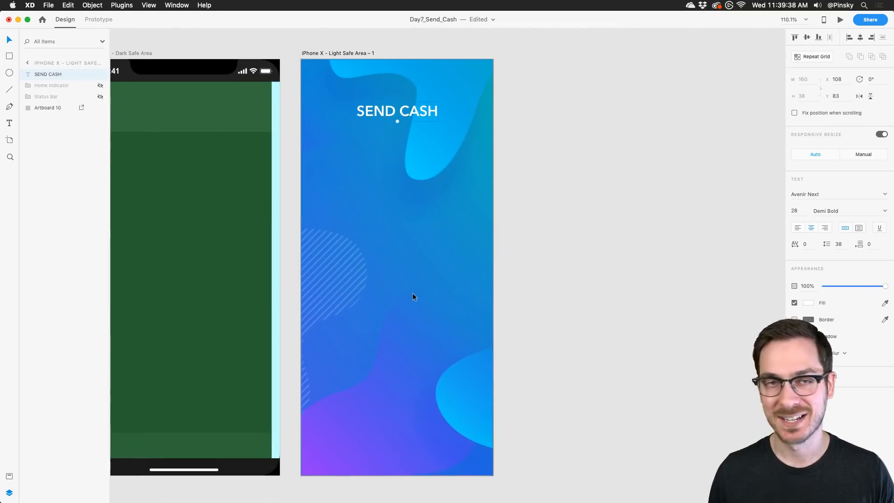
pyautogui.scroll(-3, 412, 293)
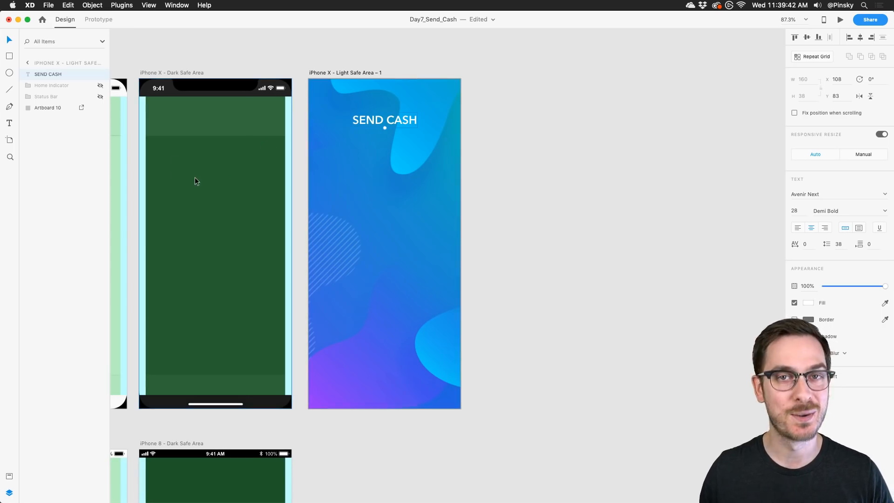
pyautogui.moveTo(386, 118)
pyautogui.mouseDown()
pyautogui.moveTo(387, 109)
pyautogui.moveTo(387, 135)
pyautogui.mouseUp()
pyautogui.doubleClick(387, 138)
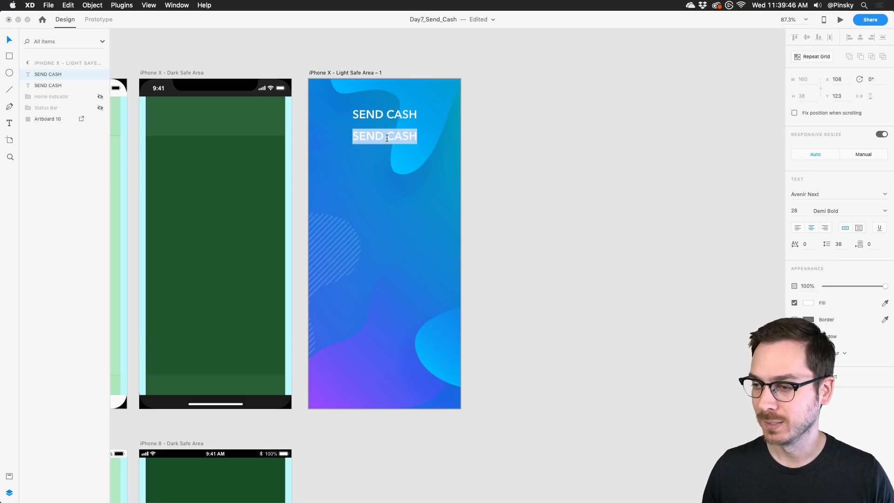
pyautogui.write('$0')
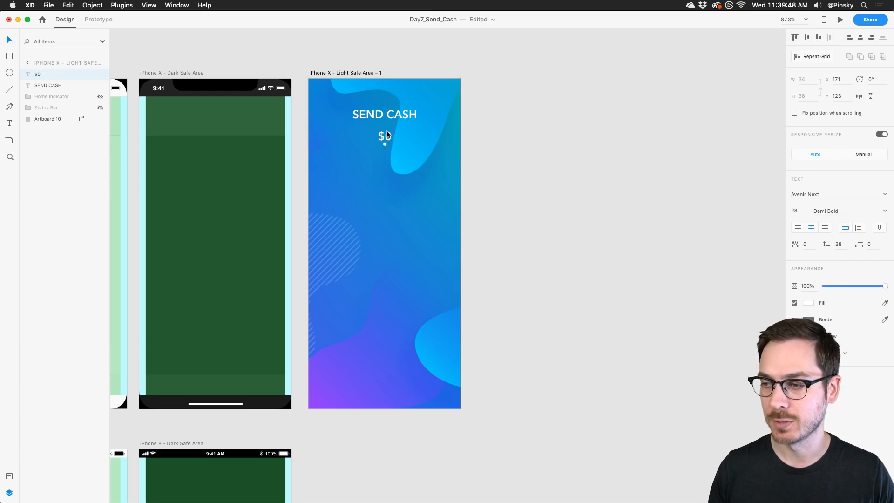
# Set the $0 amount to Bold, enlarge it to size 94 and move it closer to the heading.
pyautogui.moveTo(383, 146); pyautogui.dragTo(384, 172)
pyautogui.click(885, 210)
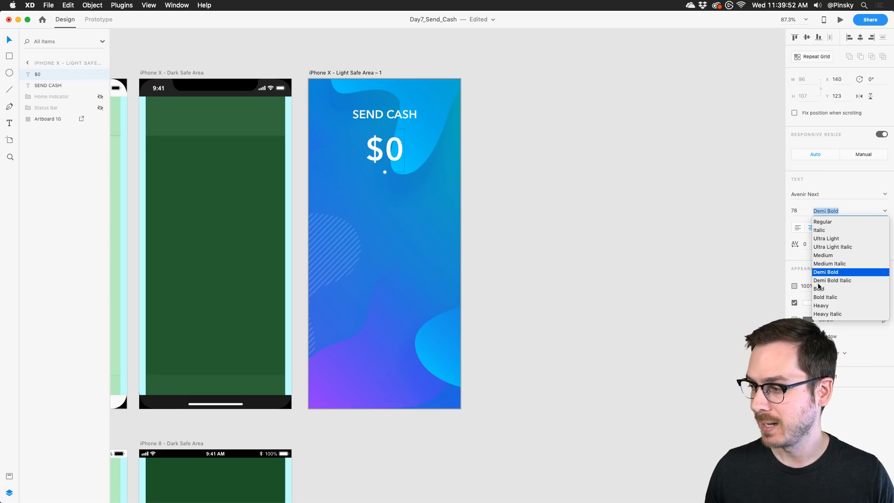
pyautogui.click(818, 289)
pyautogui.hotkey('shift', 'Up')
pyautogui.hotkey('shift', 'Up')
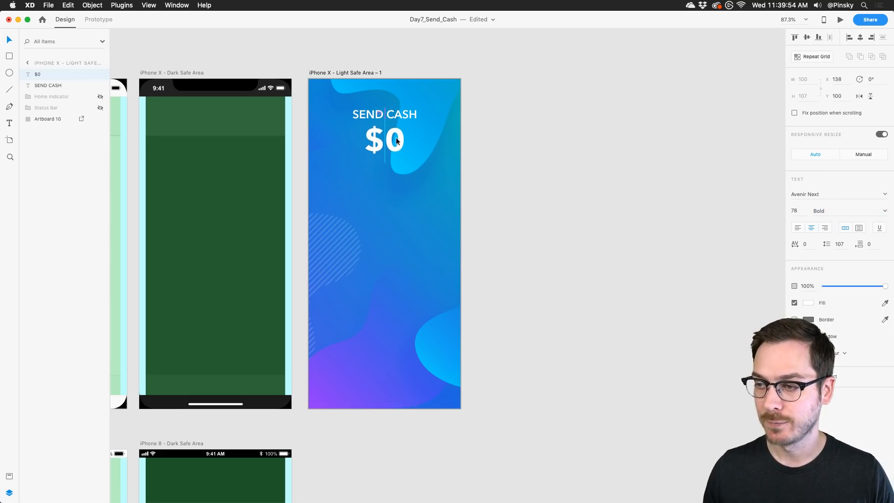
pyautogui.moveTo(386, 168); pyautogui.dragTo(385, 174)
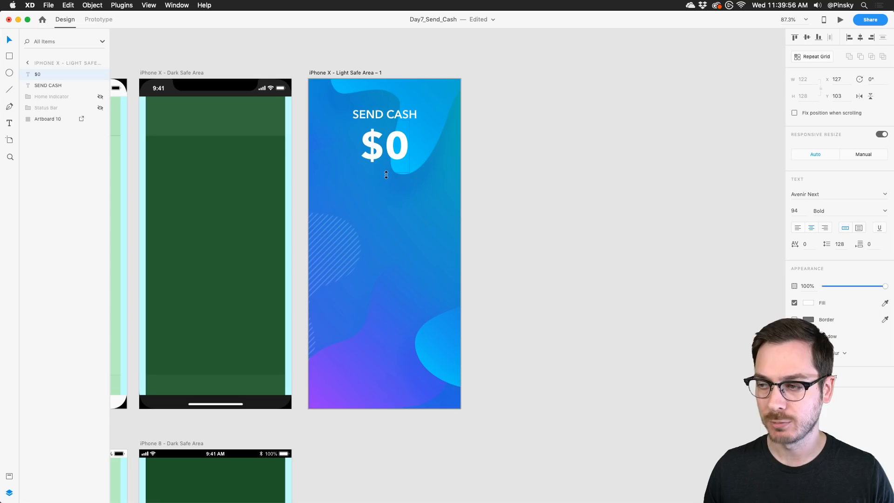
# Enlarge the SEND CASH heading to size 34 and shift it slightly up from the $0 amount.
pyautogui.click(385, 117)
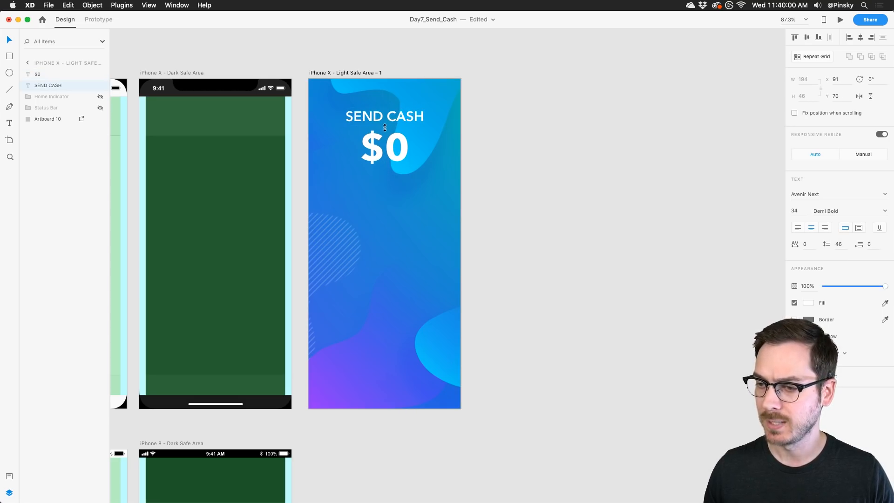
pyautogui.moveTo(386, 107); pyautogui.dragTo(386, 104)
pyautogui.click(396, 138)
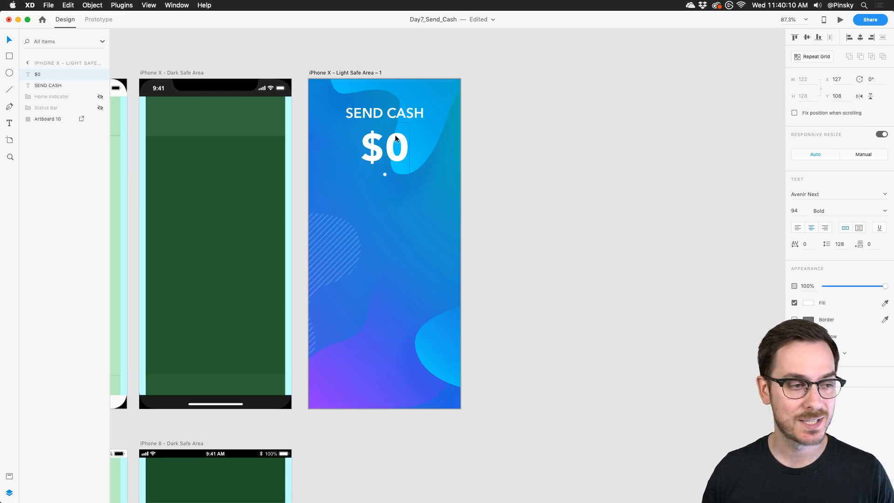
# Draw a 98 × 98 white square below the $0 amount near the artboard's left edge and remove its border.
pyautogui.scroll(-2, 395, 138)
pyautogui.click(364, 163)
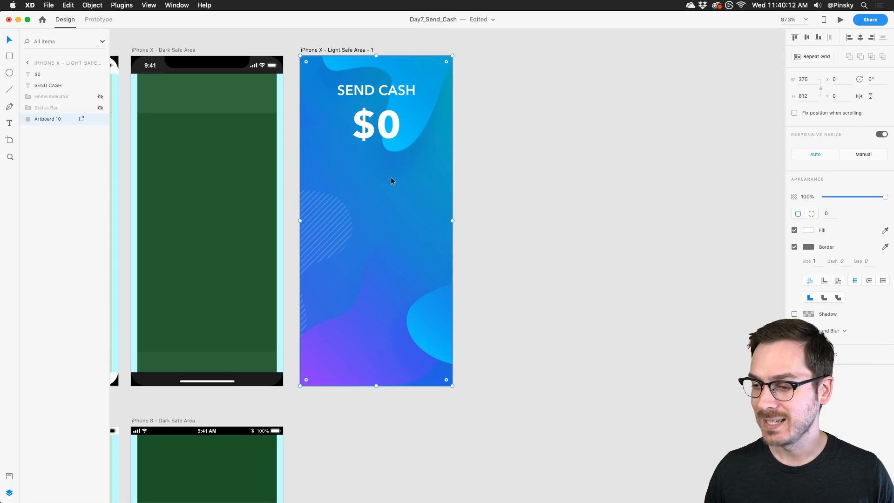
pyautogui.press('r')
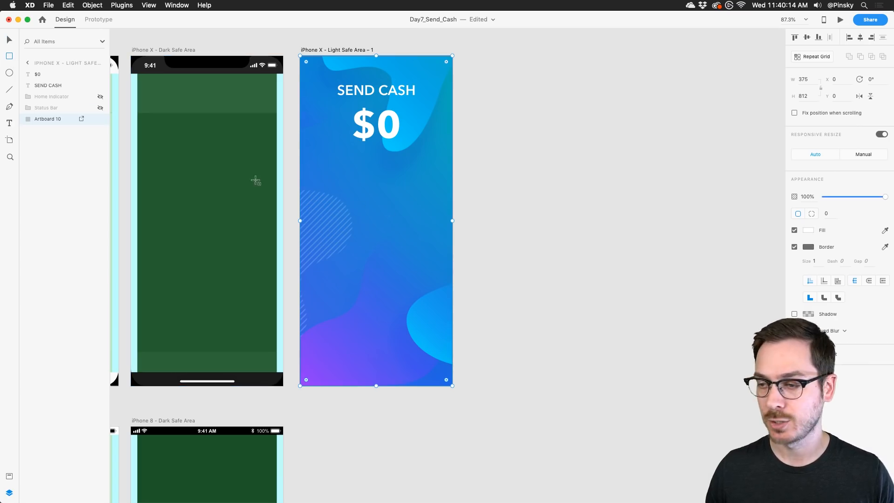
pyautogui.moveTo(318, 181); pyautogui.dragTo(358, 234)
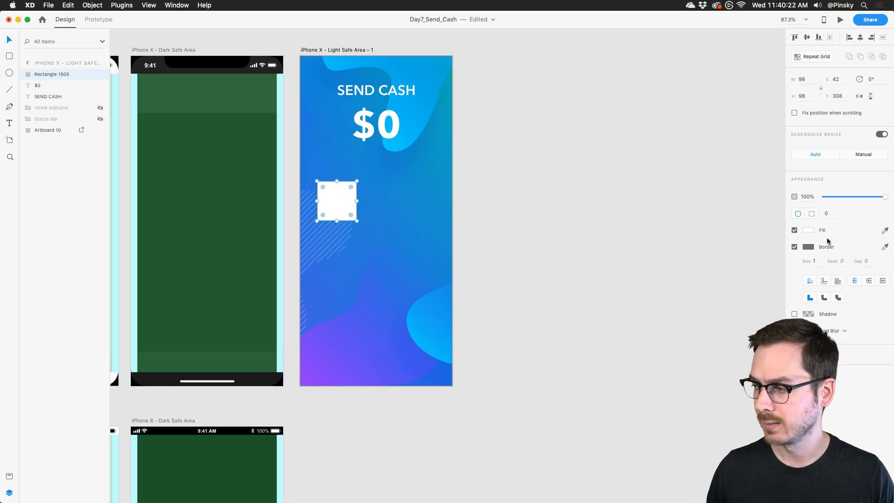
pyautogui.click(794, 247)
# Add the digit "7" on the white square and color it dark gray.
pyautogui.press('t')
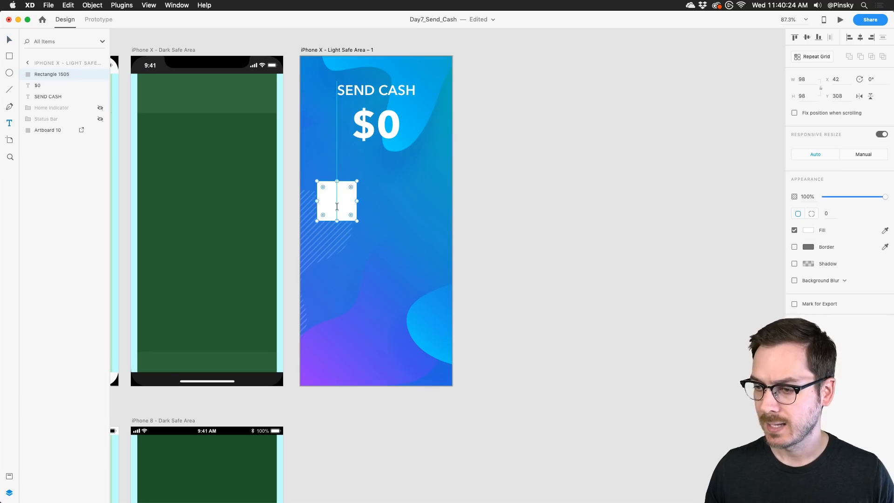
pyautogui.click(337, 206)
pyautogui.write('7')
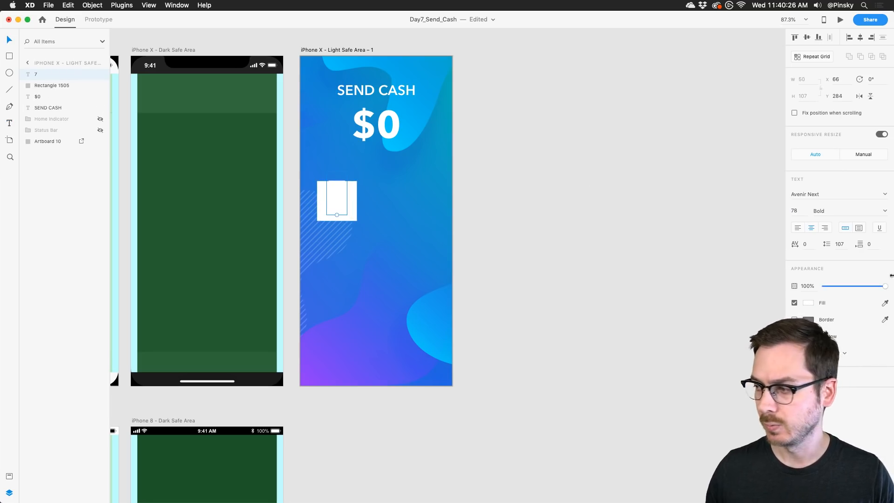
pyautogui.click(808, 302)
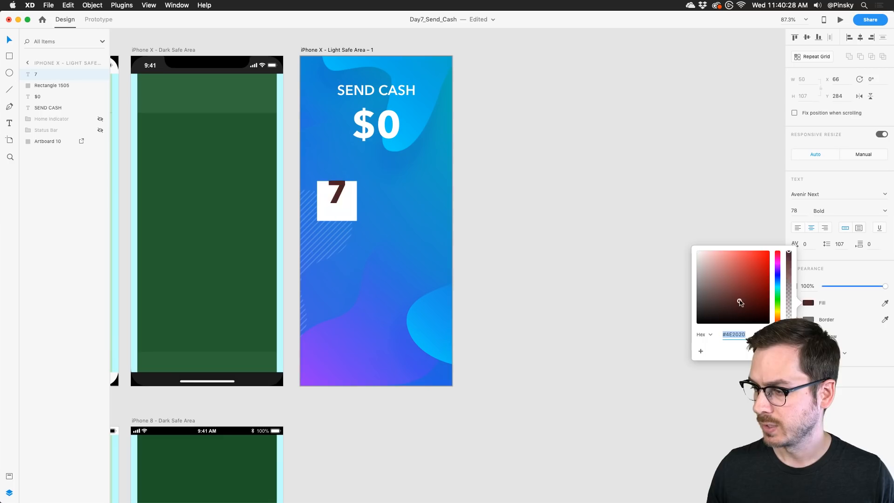
pyautogui.moveTo(739, 299); pyautogui.dragTo(686, 299)
pyautogui.click(10, 39)
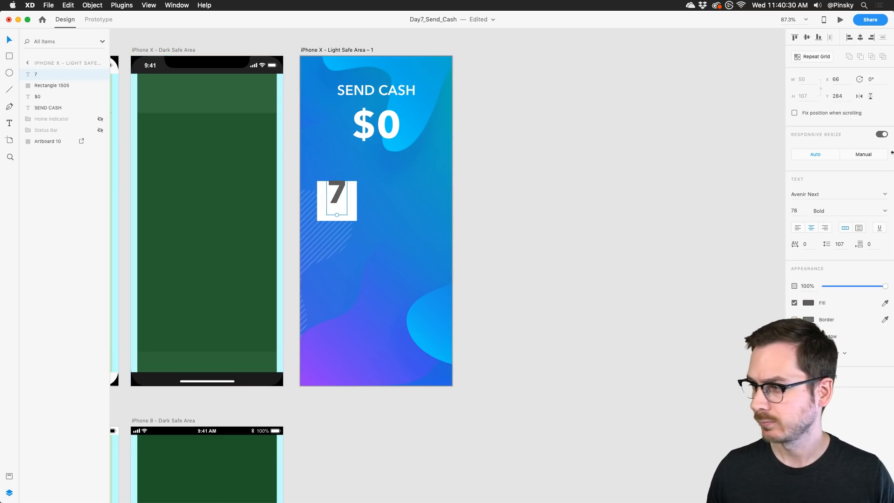
# Set the digit 7 to Medium weight and size 56, center it on the white square and select both objects.
pyautogui.click(889, 212)
pyautogui.click(824, 257)
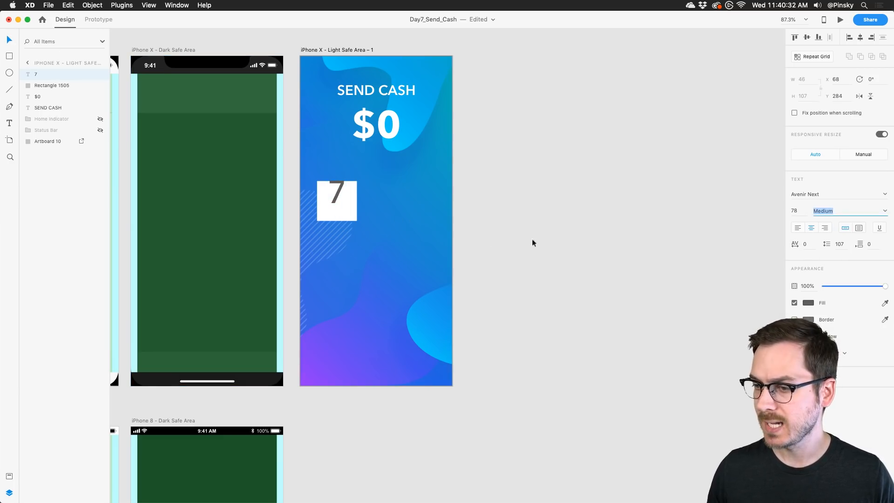
pyautogui.moveTo(336, 216)
pyautogui.mouseDown()
pyautogui.moveTo(337, 200)
pyautogui.moveTo(338, 208)
pyautogui.mouseUp()
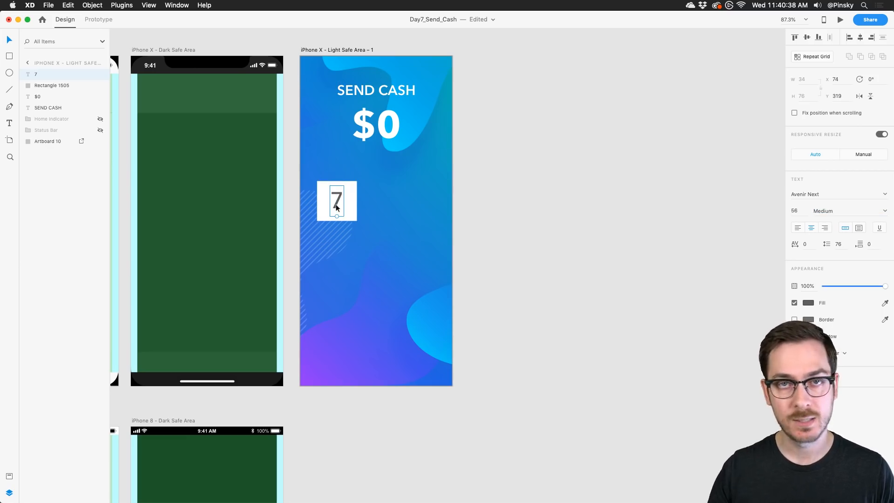
pyautogui.keyDown('shift'); pyautogui.click(351, 201); pyautogui.keyUp('shift')
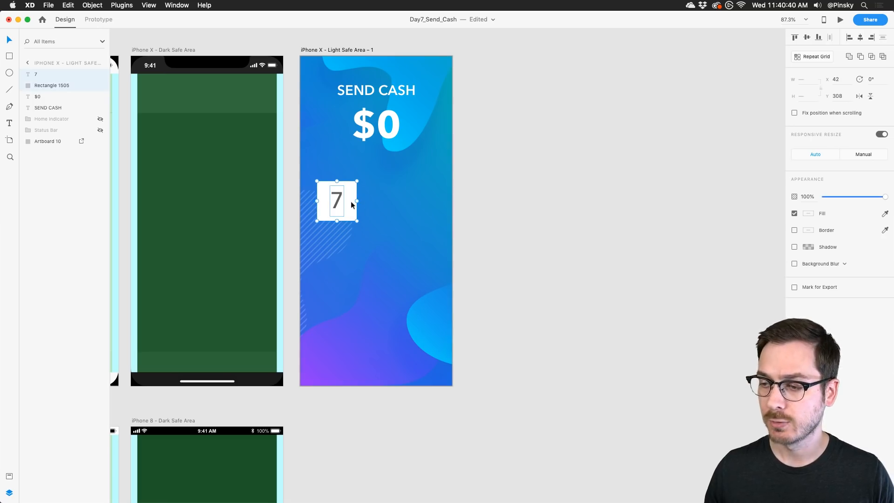
# Turn the white square and its digit 7 into a repeat grid of three columns and four rows.
pyautogui.click(829, 60)
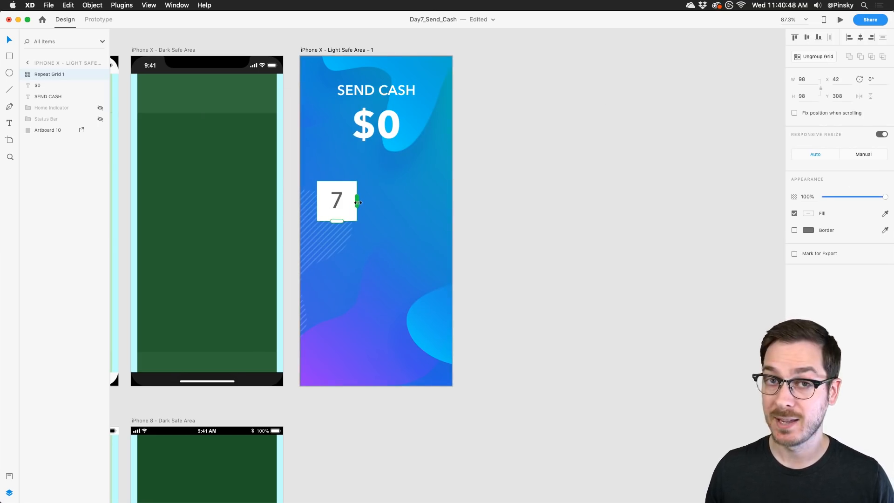
pyautogui.moveTo(357, 202); pyautogui.dragTo(448, 203)
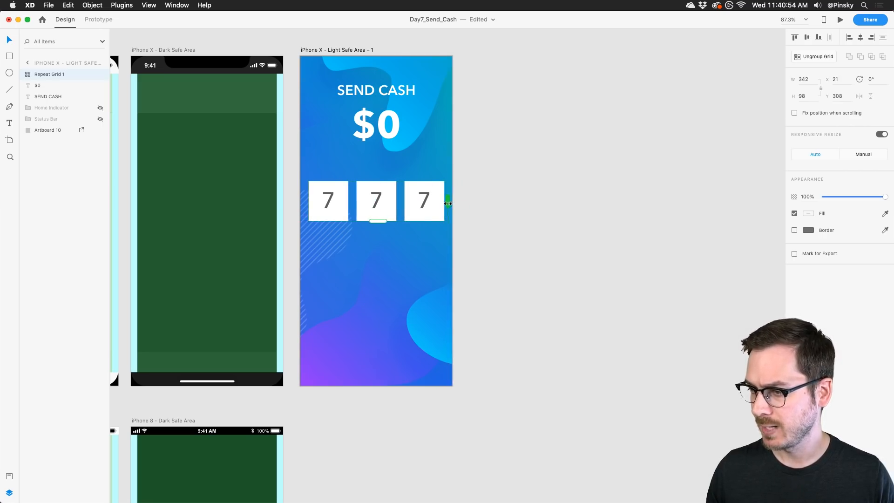
pyautogui.moveTo(377, 221); pyautogui.dragTo(373, 366)
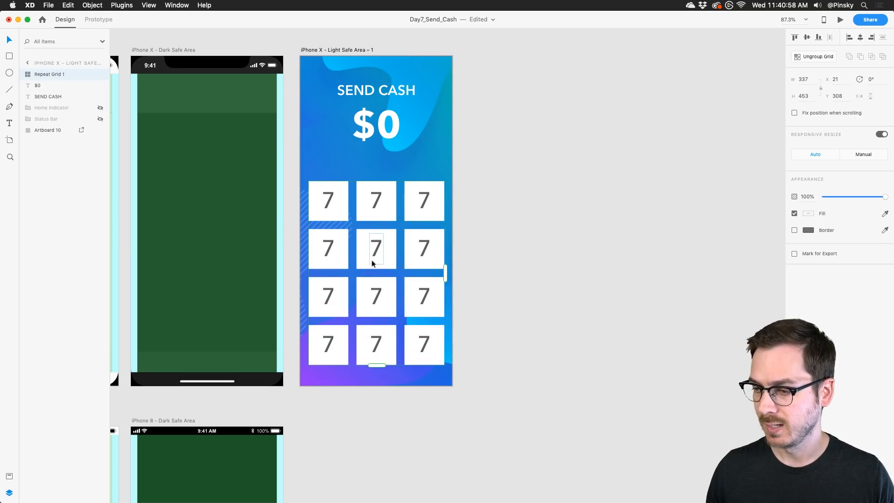
# Center the key grid on the artboard and move it up to about Y 262, shifting the SEND CASH heading and $0 amount up as well.
pyautogui.moveTo(371, 255); pyautogui.dragTo(375, 250)
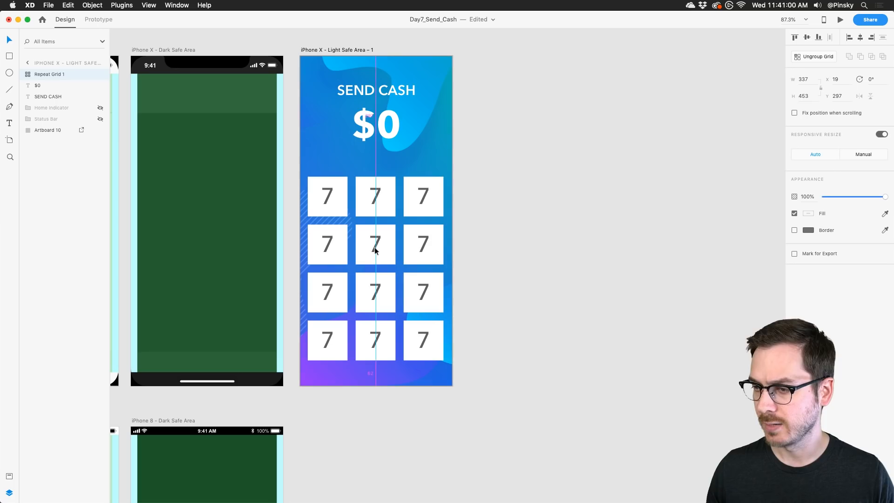
pyautogui.moveTo(375, 250); pyautogui.dragTo(374, 241)
pyautogui.click(398, 90)
pyautogui.keyDown('shift'); pyautogui.click(397, 108); pyautogui.keyUp('shift')
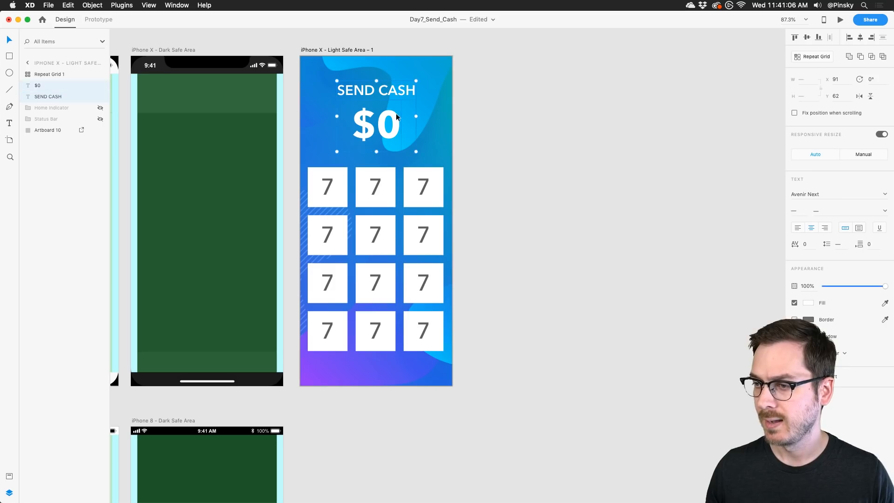
pyautogui.hotkey('shift', 'Up')
pyautogui.hotkey('shift', 'Up')
pyautogui.moveTo(386, 175); pyautogui.dragTo(385, 170)
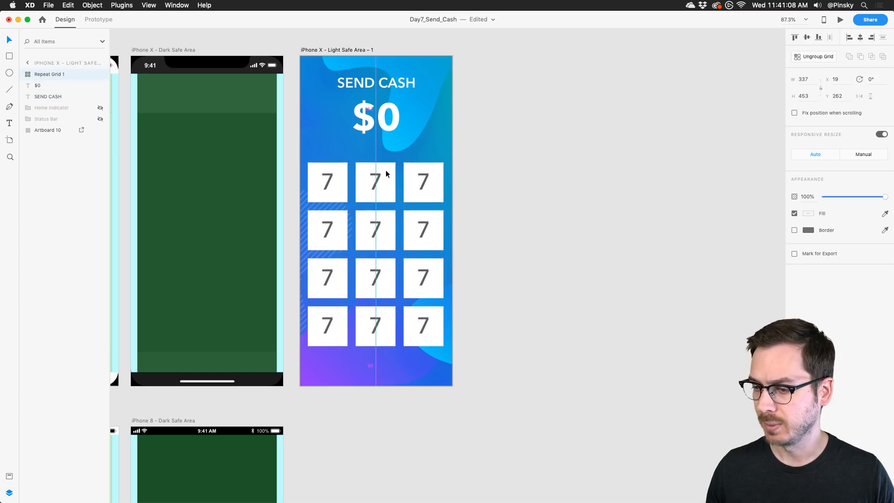
# Round the corners of the grid's key squares to radius 10 and enable background blur on them.
pyautogui.doubleClick(338, 189)
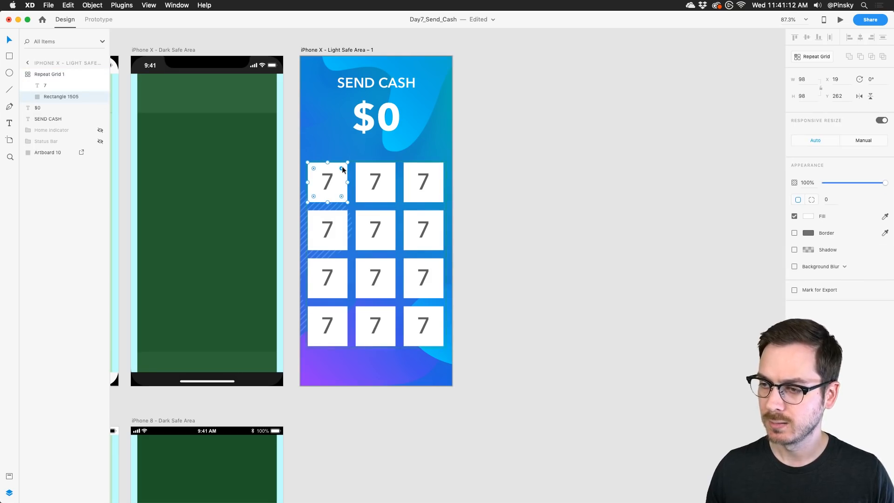
pyautogui.moveTo(342, 170); pyautogui.dragTo(345, 164)
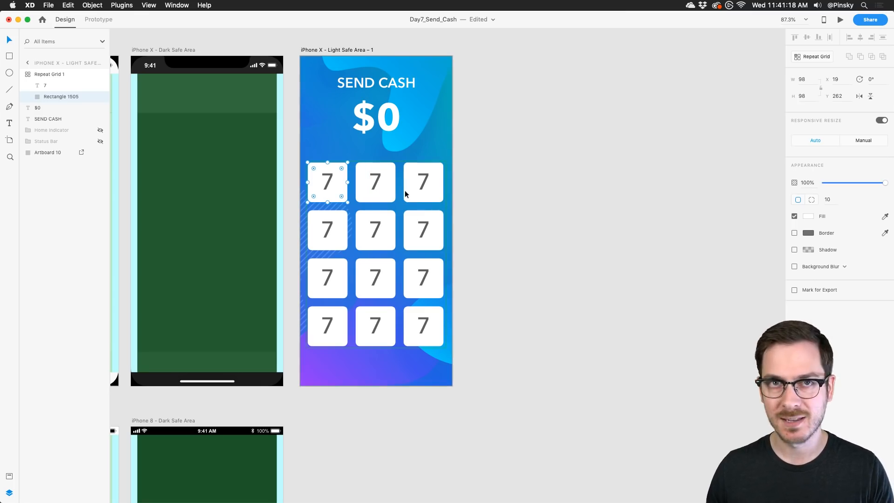
pyautogui.click(793, 267)
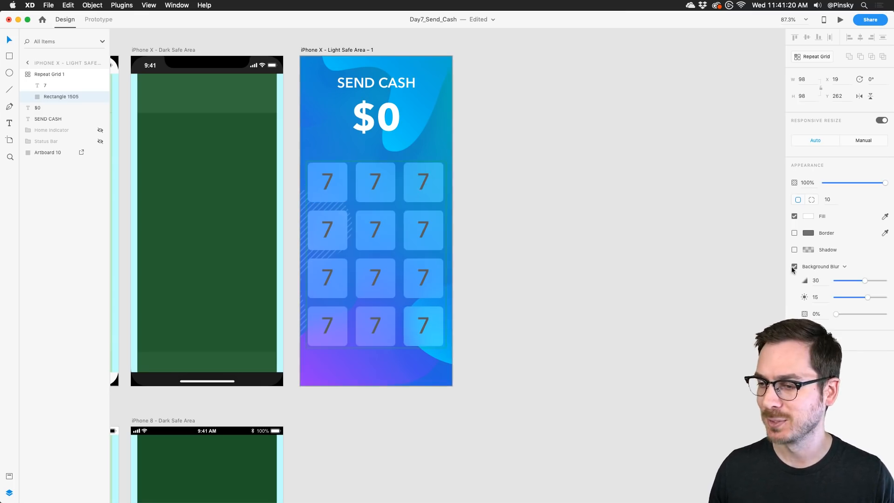
# Color the key squares black and set their background blur brightness to -3 and blur opacity to 37%.
pyautogui.click(809, 219)
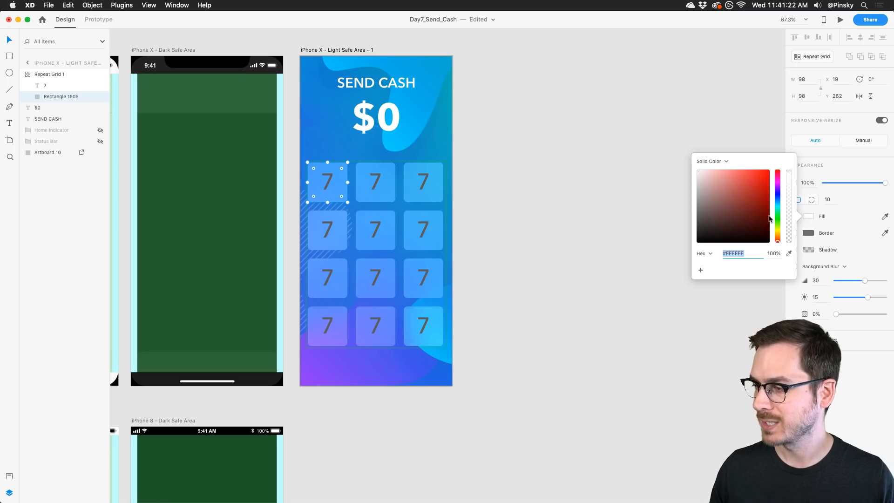
pyautogui.moveTo(749, 228); pyautogui.dragTo(650, 282)
pyautogui.click(841, 409)
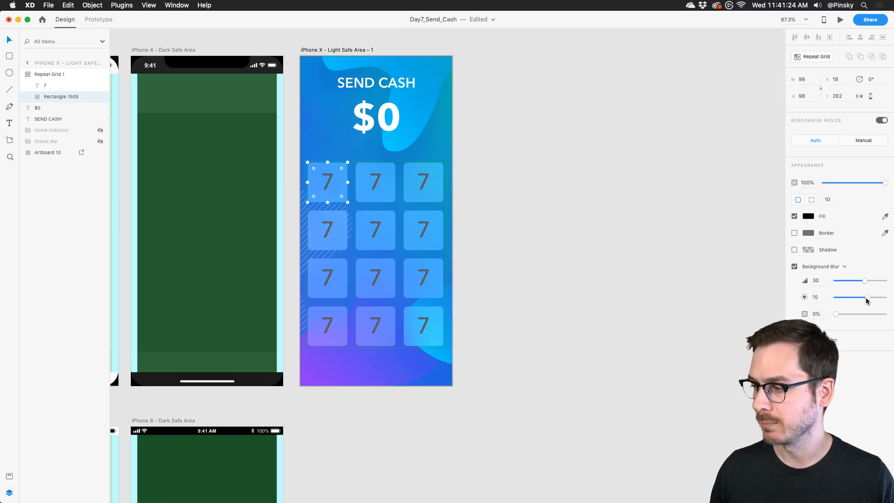
pyautogui.moveTo(867, 299)
pyautogui.mouseDown()
pyautogui.moveTo(841, 314)
pyautogui.moveTo(858, 315)
pyautogui.moveTo(860, 300)
pyautogui.mouseUp()
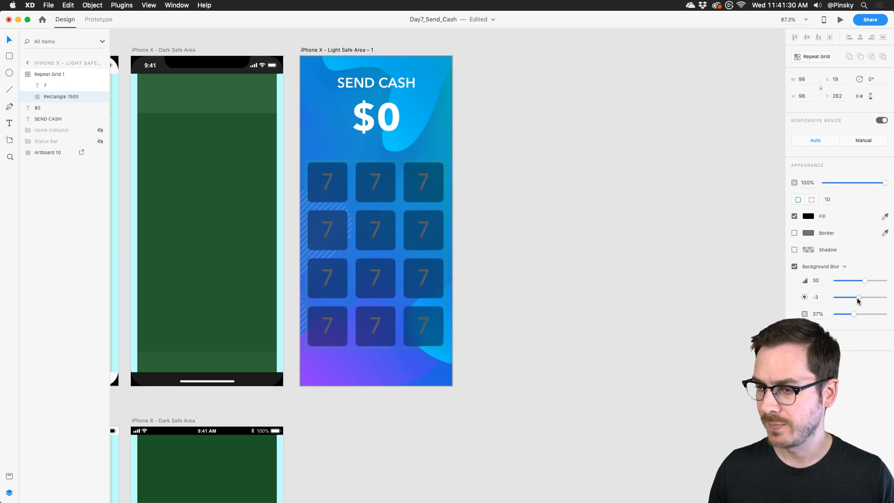
# Color the keypad digits white and reduce their text size to 41, keeping them centered on the keys.
pyautogui.click(326, 177)
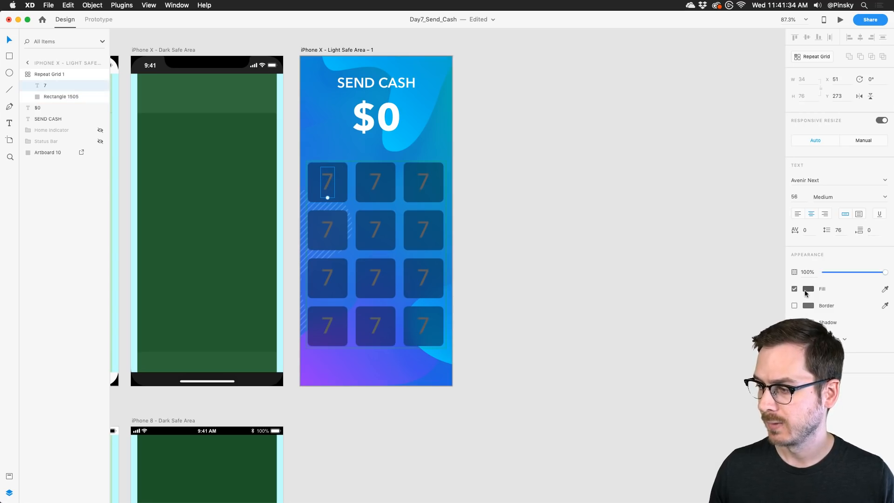
pyautogui.click(806, 291)
pyautogui.moveTo(745, 266); pyautogui.dragTo(670, 214)
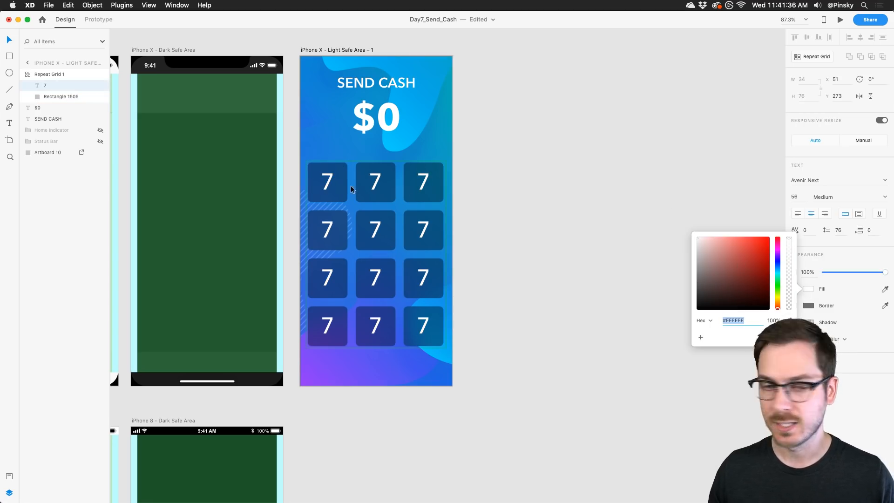
pyautogui.moveTo(328, 197); pyautogui.dragTo(327, 180)
# Change the second and third keys in the keypad's first row to 8 and 9.
pyautogui.doubleClick(374, 179)
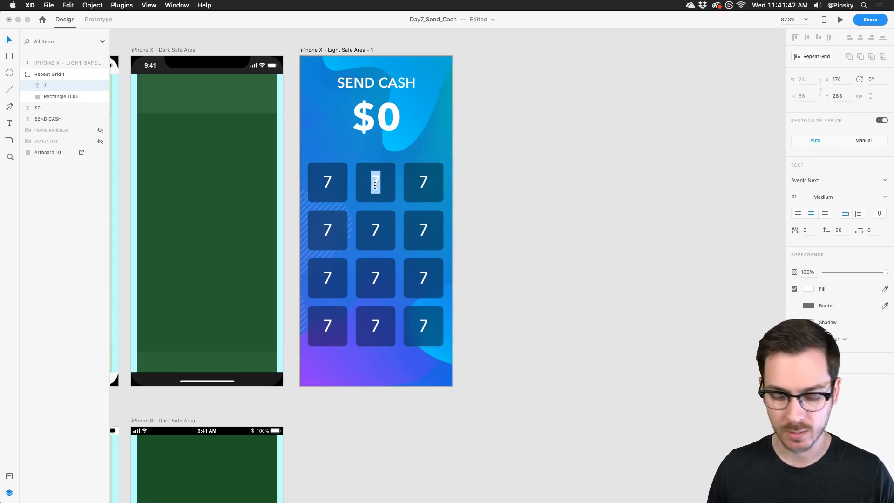
pyautogui.write('7')
pyautogui.press('BackSpace')
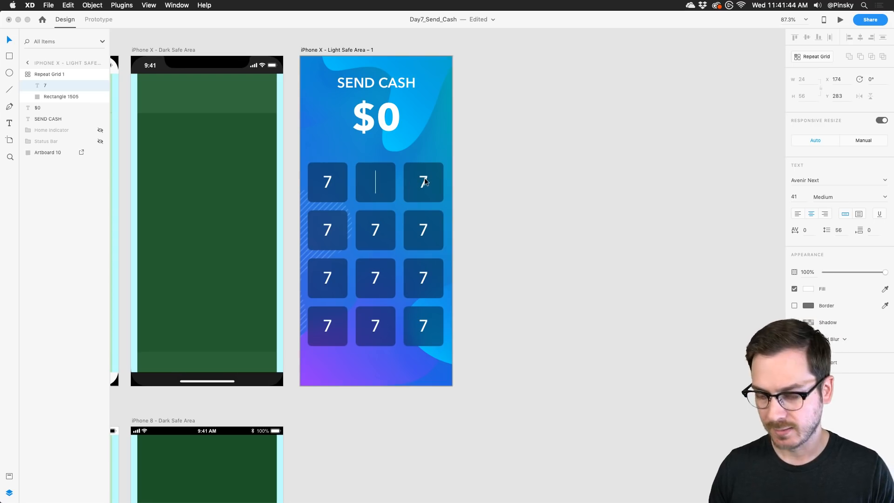
pyautogui.write('8')
pyautogui.doubleClick(424, 185)
pyautogui.write('9')
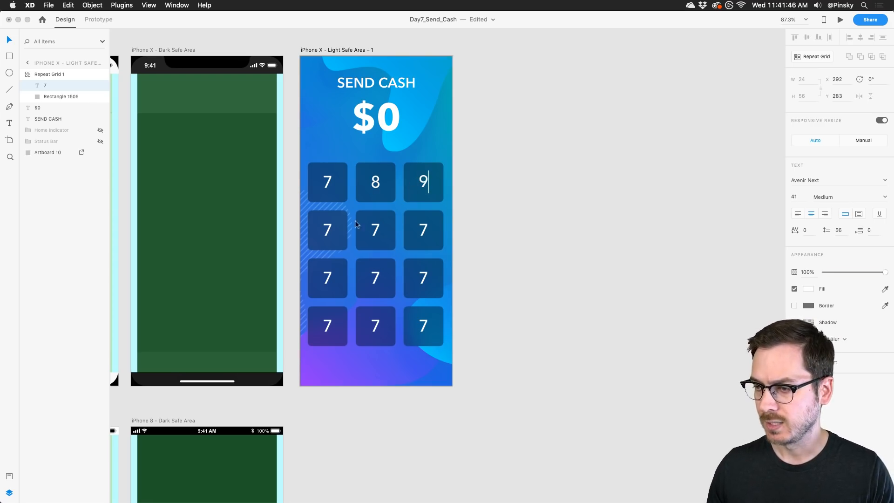
# Relabel the keypad's second row as 4, 5 and 6.
pyautogui.doubleClick(328, 230)
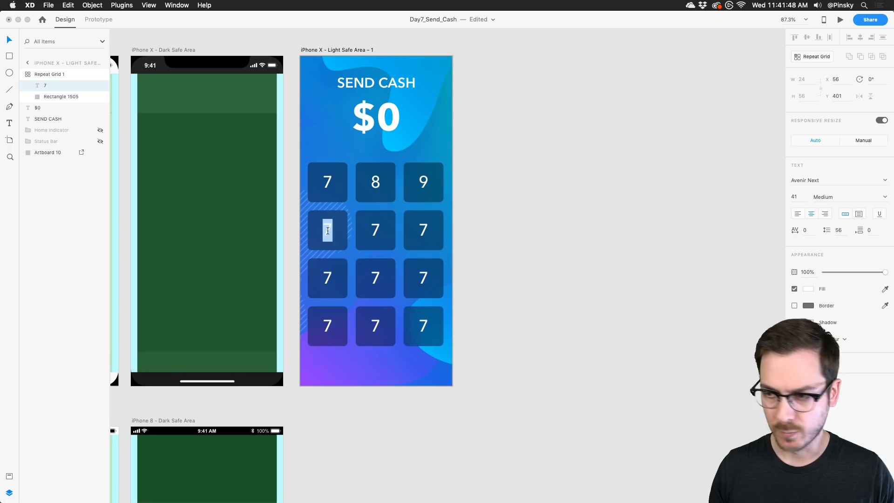
pyautogui.write('4')
pyautogui.doubleClick(375, 229)
pyautogui.write('5')
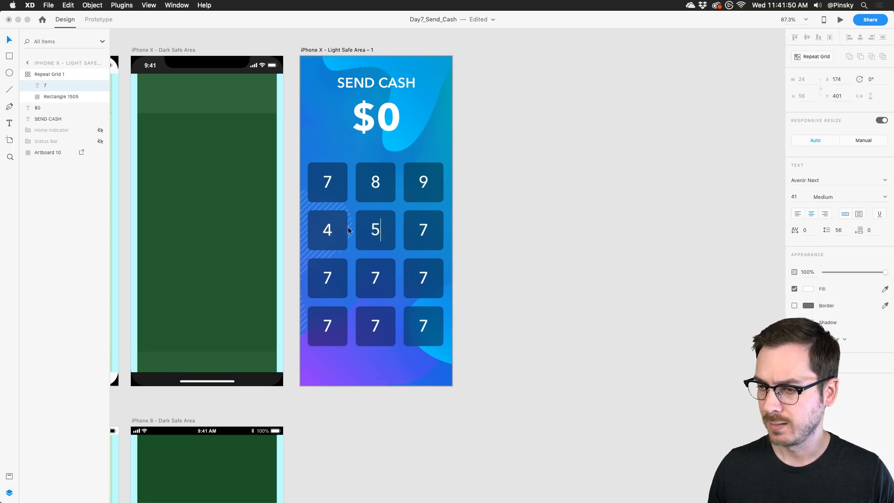
pyautogui.doubleClick(425, 231)
pyautogui.write('6')
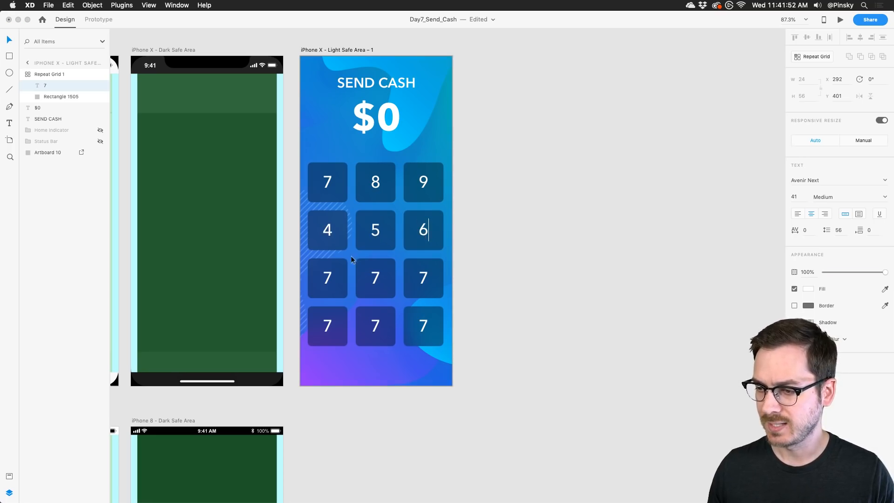
# Relabel the keypad's third row as 1, 2 and 3.
pyautogui.doubleClick(328, 278)
pyautogui.write('1')
pyautogui.doubleClick(375, 278)
pyautogui.write('2')
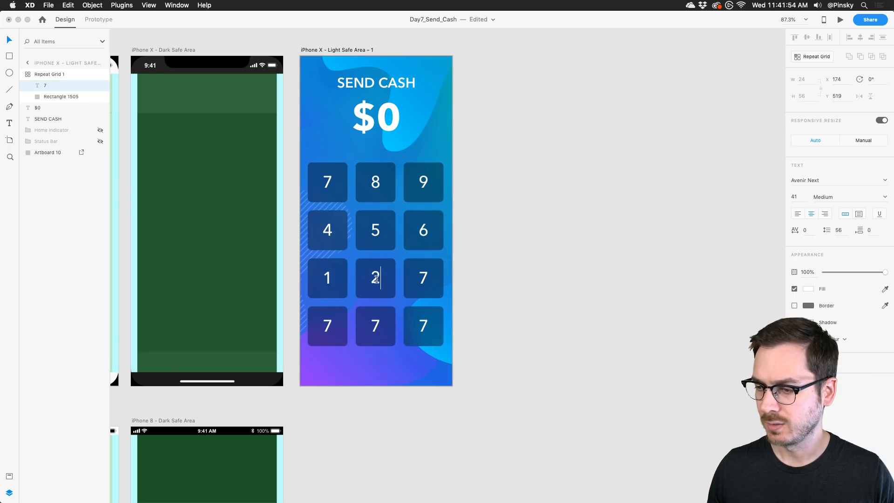
pyautogui.doubleClick(421, 277)
pyautogui.write('3')
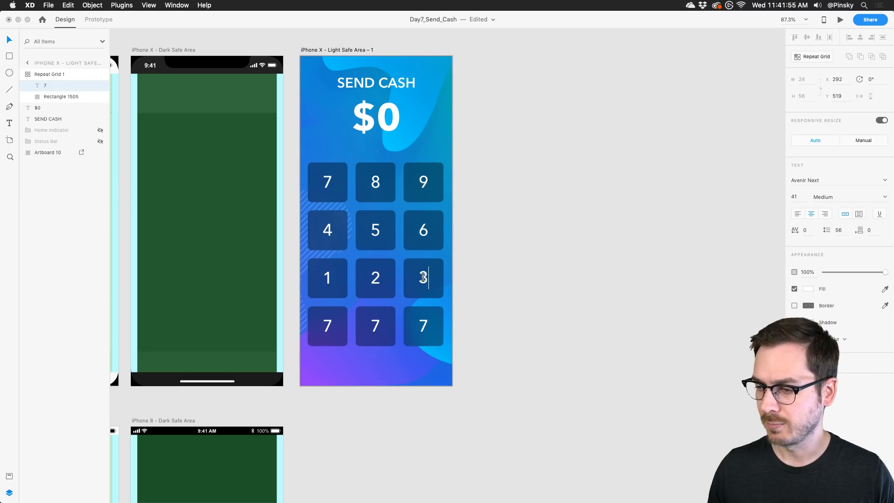
# Relabel the keypad's last row with a period, 0 and a < backspace symbol, and finish editing the text.
pyautogui.doubleClick(327, 326)
pyautogui.press('BackSpace')
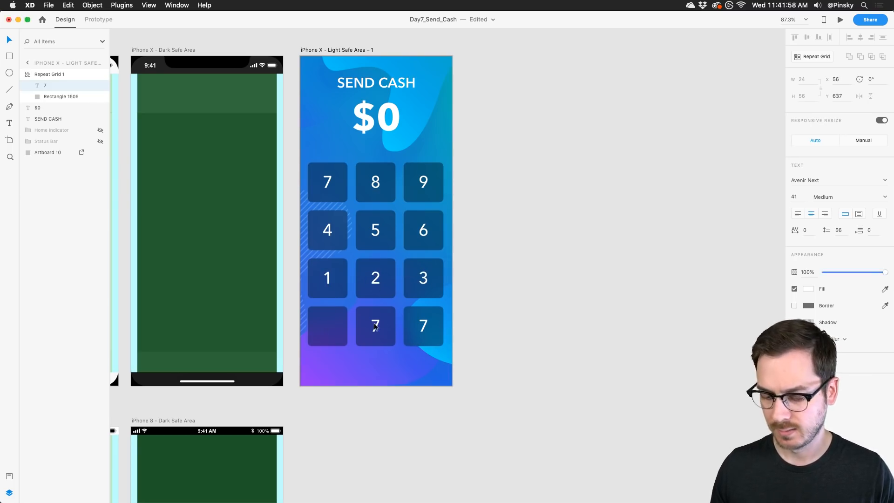
pyautogui.write('.')
pyautogui.doubleClick(375, 325)
pyautogui.write('0')
pyautogui.doubleClick(422, 331)
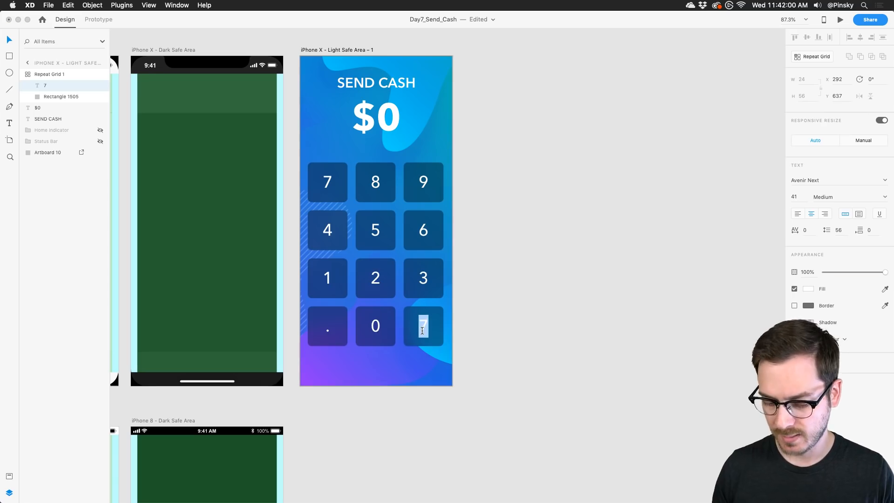
pyautogui.write('<')
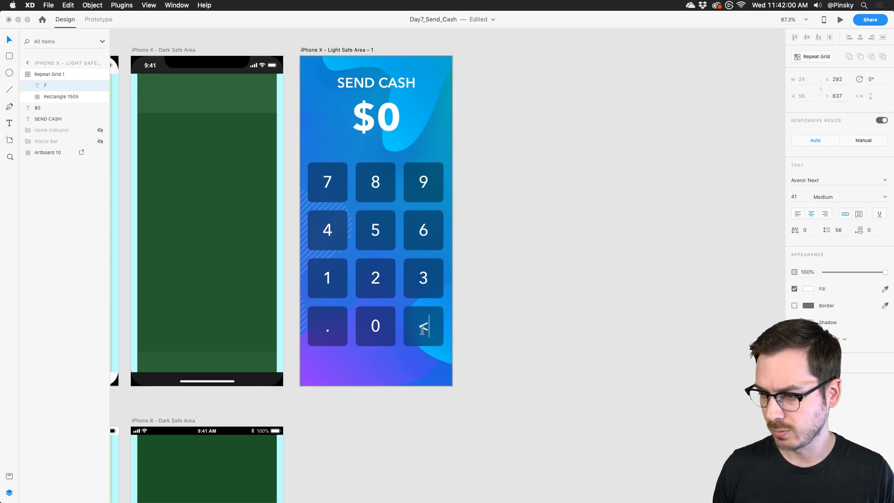
pyautogui.click(470, 318)
pyautogui.press('Escape')
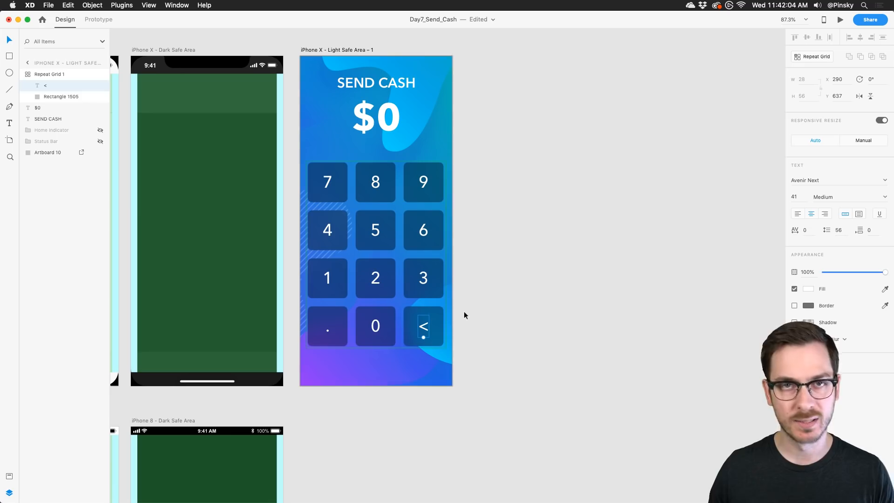
pyautogui.click(468, 258)
# Tighten the gaps between keys so the centered keypad is about 313 × 417, and move the $0 amount and SEND CASH heading down closer to it.
pyautogui.moveTo(378, 196); pyautogui.dragTo(396, 193)
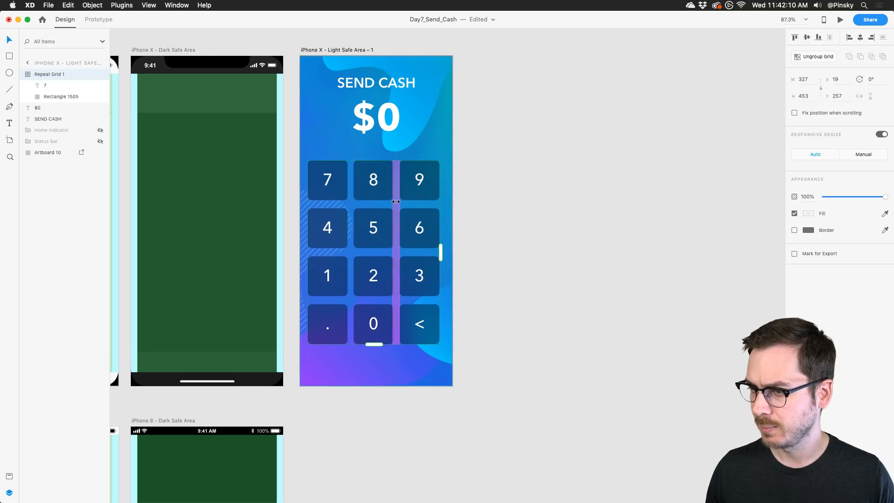
pyautogui.moveTo(395, 191); pyautogui.dragTo(385, 199)
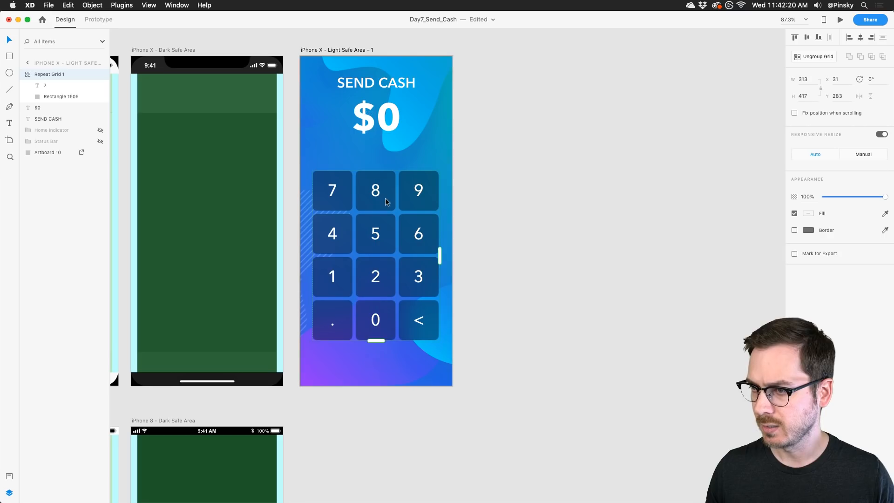
pyautogui.moveTo(386, 115); pyautogui.dragTo(388, 129)
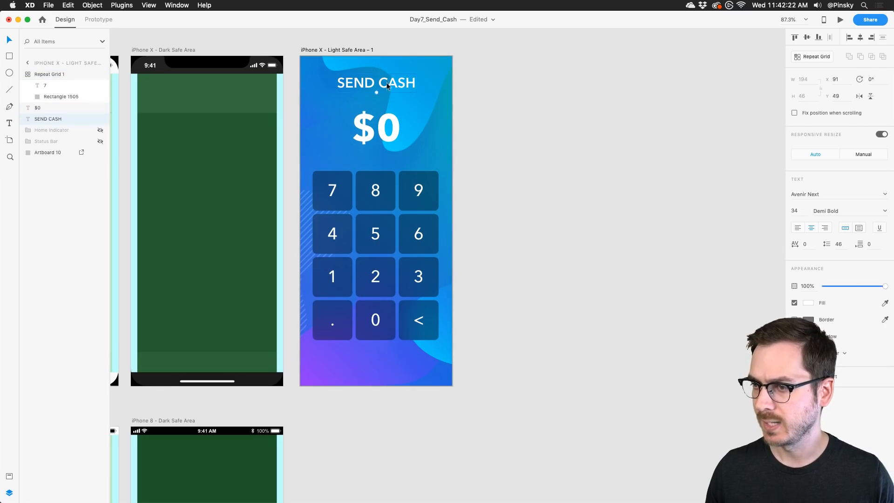
pyautogui.moveTo(386, 83); pyautogui.dragTo(388, 94)
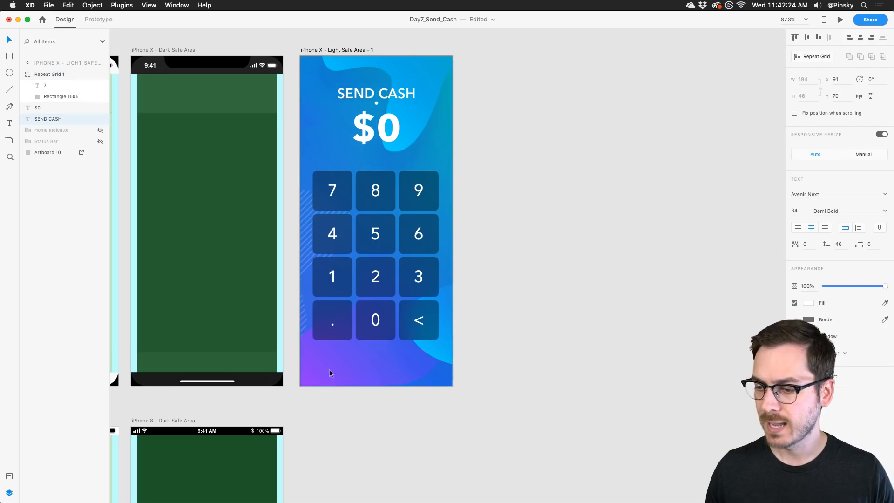
# Draw a pill-shaped rectangle about 196 × 58 with corner radius 29 below the keypad.
pyautogui.press('t')
pyautogui.moveTo(325, 350); pyautogui.dragTo(381, 363)
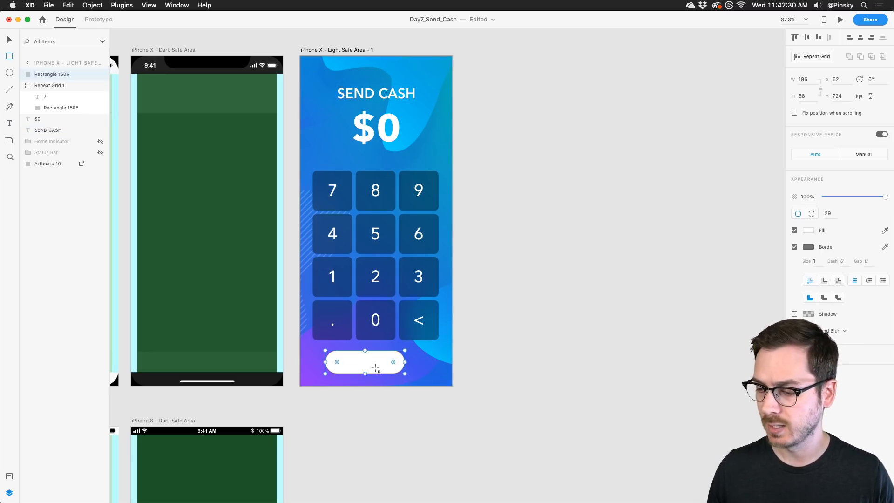
pyautogui.scroll(5, 375, 368)
pyautogui.press('v')
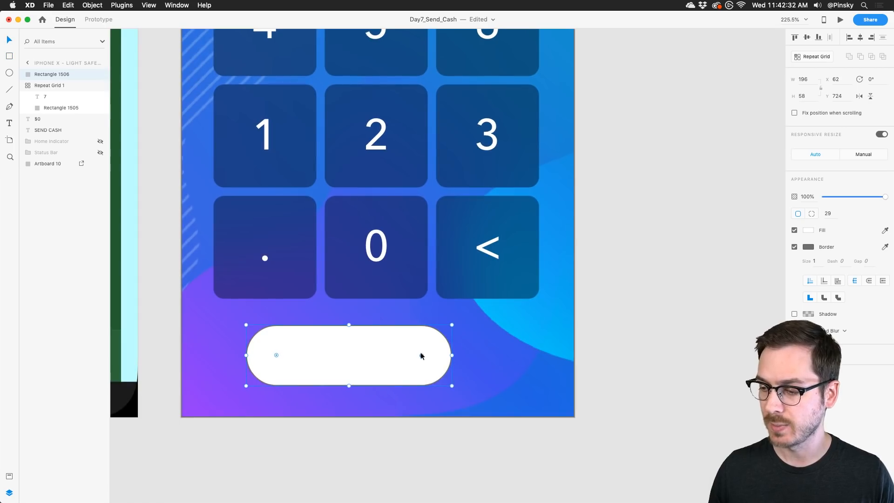
# Color the pill shape's border white and remove its fill to leave an outline.
pyautogui.click(808, 247)
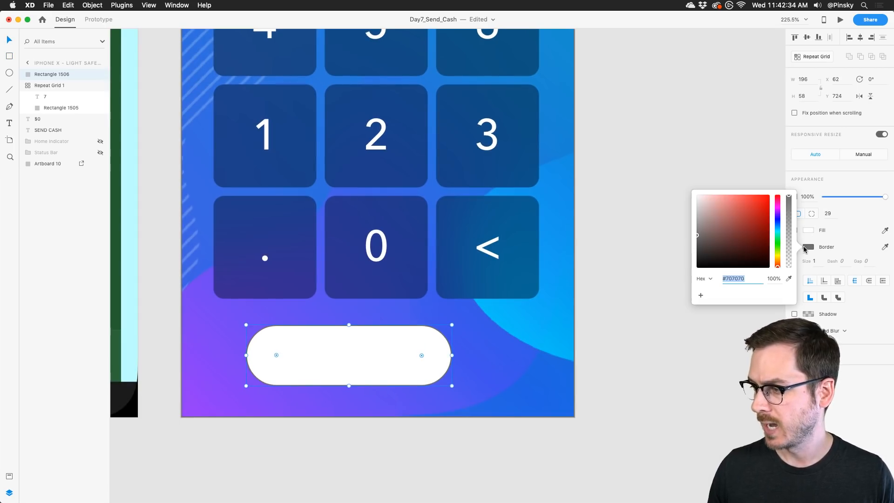
pyautogui.moveTo(741, 228); pyautogui.dragTo(657, 160)
pyautogui.click(806, 231)
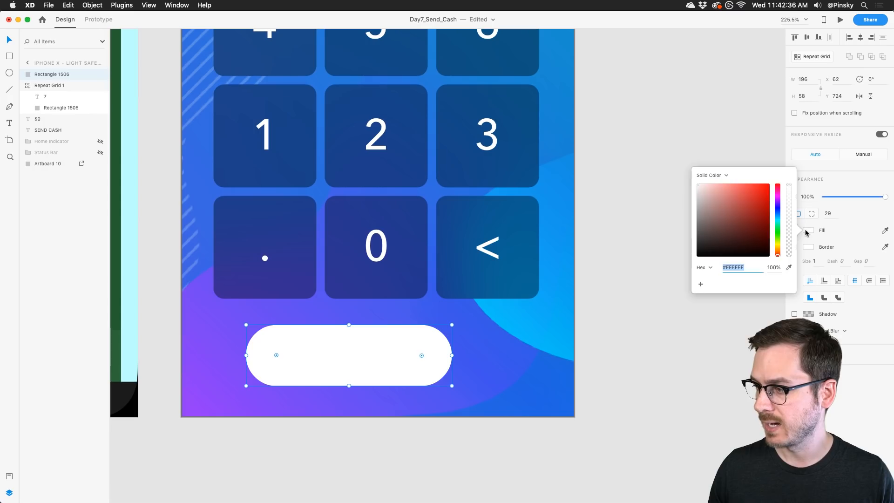
pyautogui.click(801, 230)
pyautogui.click(795, 230)
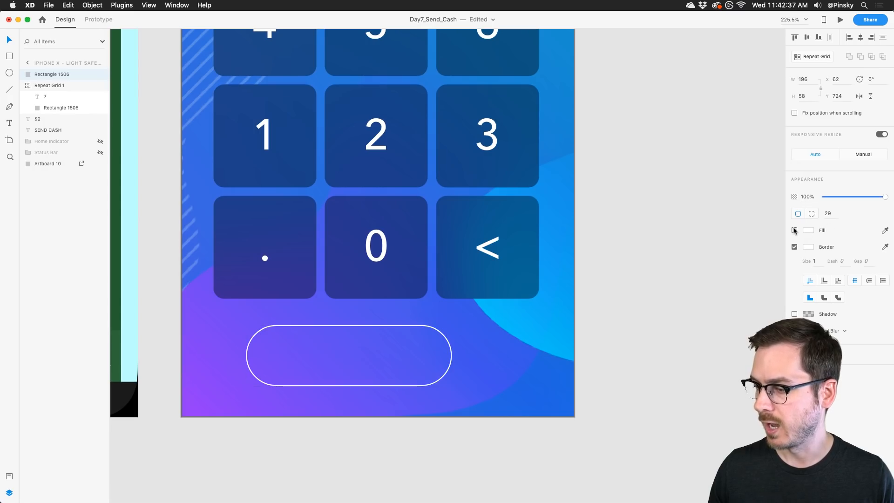
# Set the pill outline's border size to 4 and move it to the horizontal center of the artboard.
pyautogui.click(815, 261)
pyautogui.press('Up')
pyautogui.press('Up')
pyautogui.press('Up')
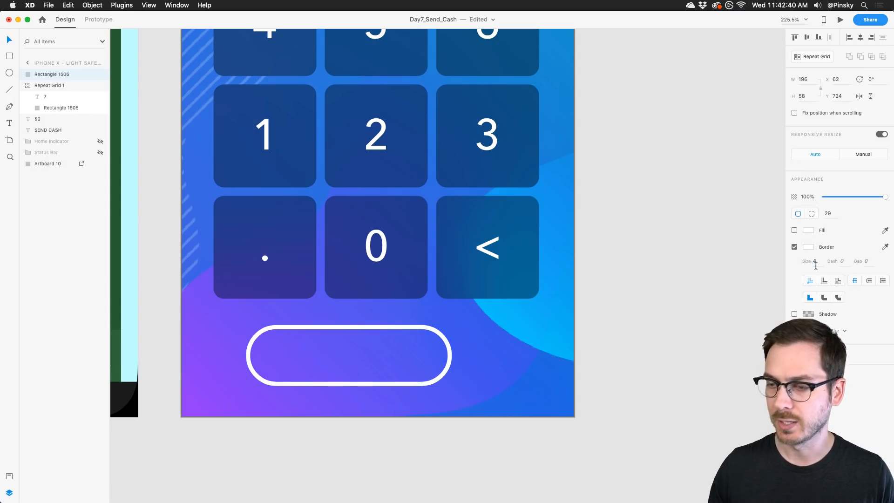
pyautogui.press('Return')
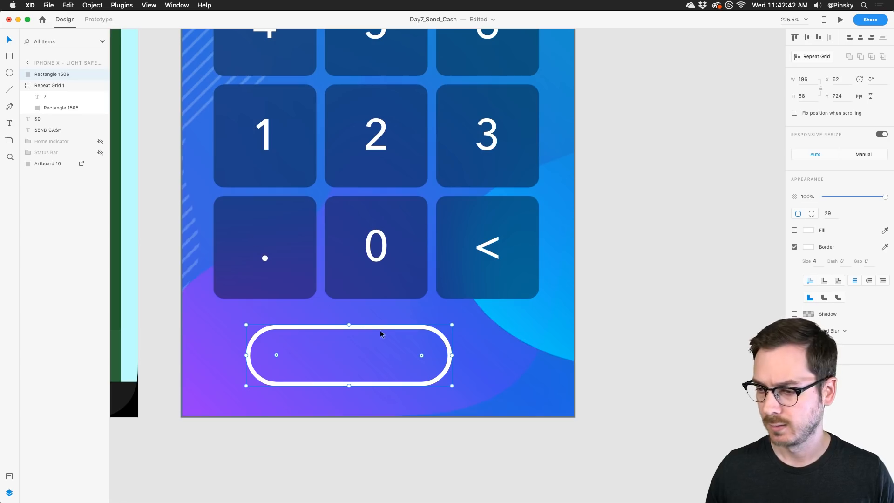
pyautogui.moveTo(378, 323); pyautogui.dragTo(407, 325)
# Add a text label reading SEND CASH over the outlined pill button.
pyautogui.press('t')
pyautogui.click(374, 364)
pyautogui.write('SEND')
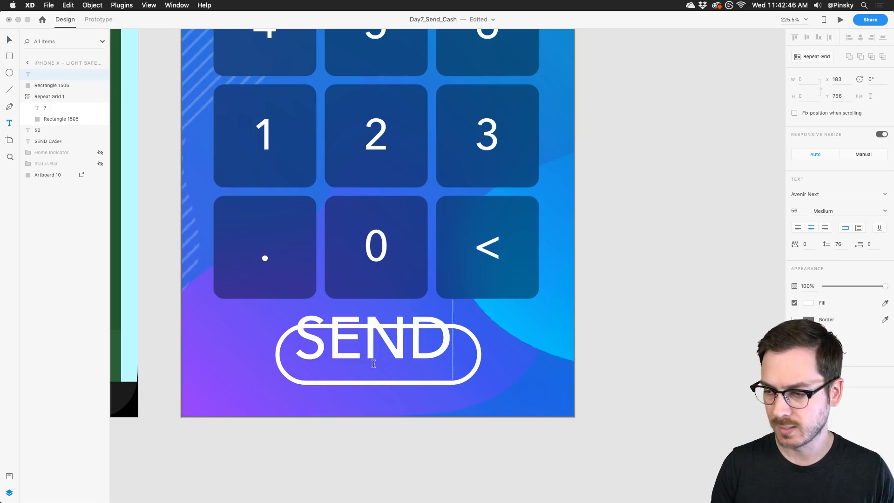
pyautogui.write(' CAHS')
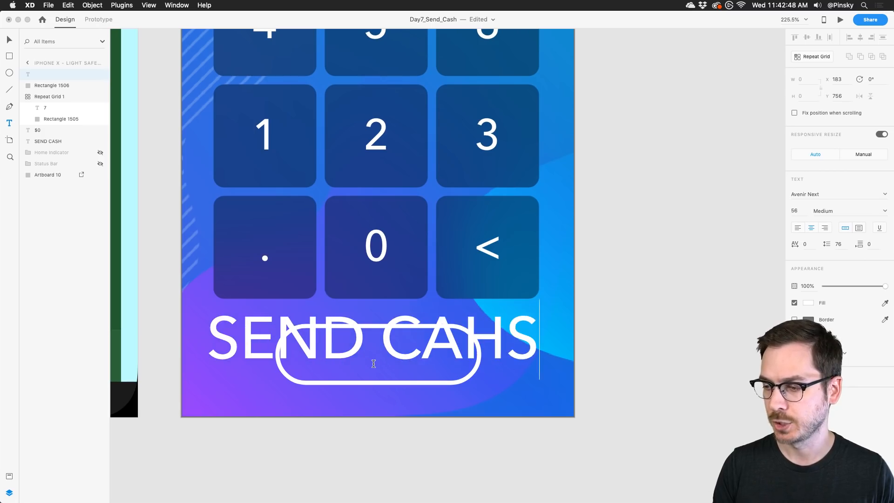
pyautogui.press('BackSpace')
pyautogui.press('BackSpace')
pyautogui.write('SH')
pyautogui.press('Escape')
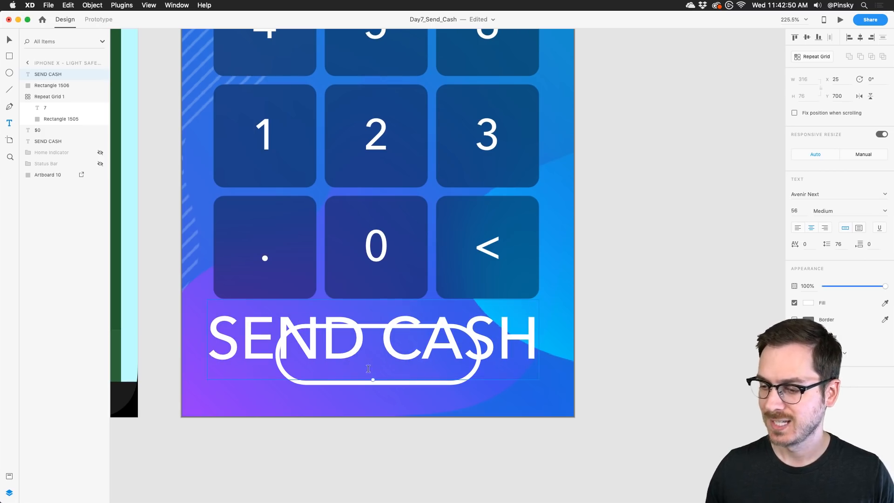
# Shrink the button's SEND CASH label to size 21, make it Bold, and center it inside the pill.
pyautogui.moveTo(373, 382); pyautogui.dragTo(372, 339)
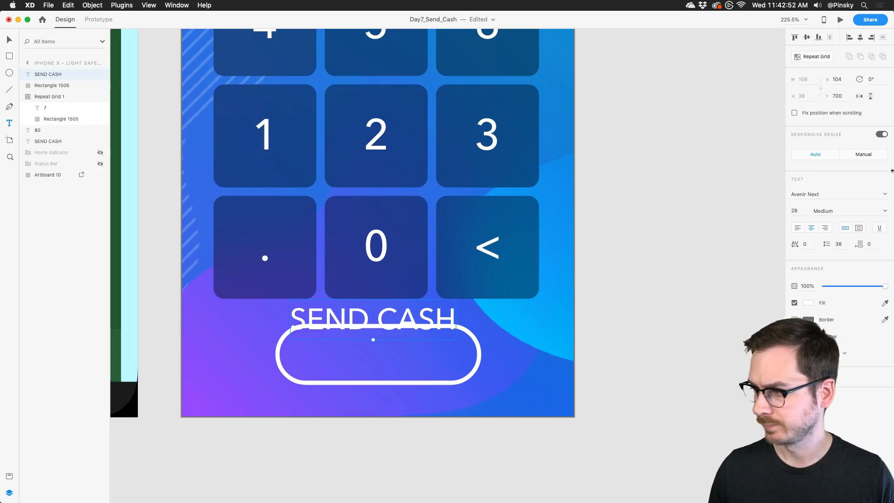
pyautogui.click(885, 210)
pyautogui.click(832, 289)
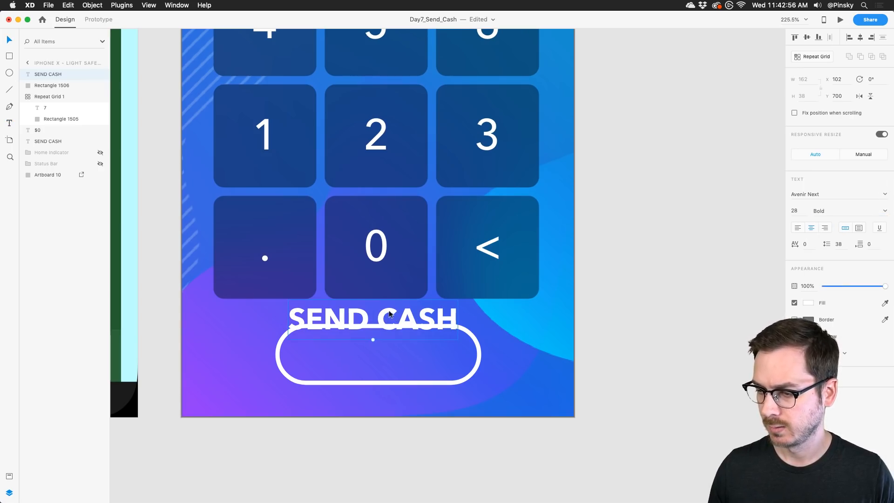
pyautogui.moveTo(390, 315); pyautogui.dragTo(387, 353)
pyautogui.scroll(-5, 388, 352)
pyautogui.scroll(1, 387, 353)
pyautogui.scroll(-2, 387, 352)
pyautogui.scroll(3, 388, 352)
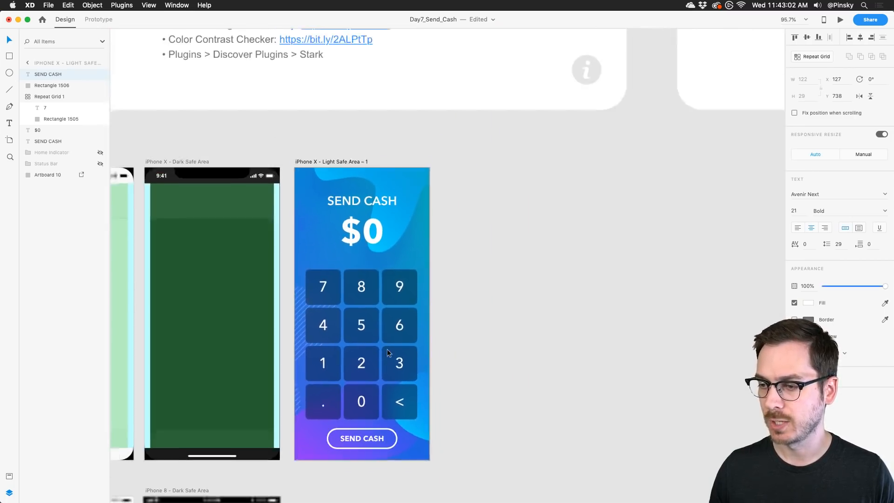
pyautogui.scroll(-2, 387, 353)
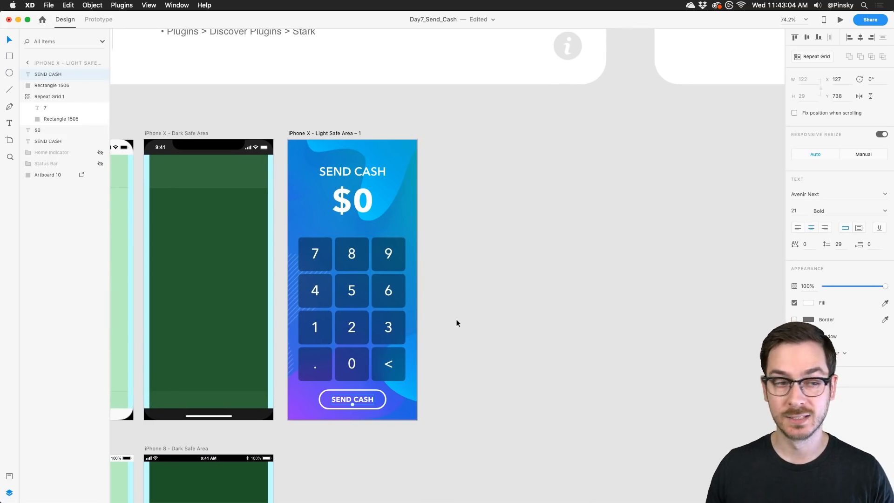
# Draw a horizontal line about 247 wide between the large $0 amount and the keypad, and color it white.
pyautogui.scroll(4, 359, 220)
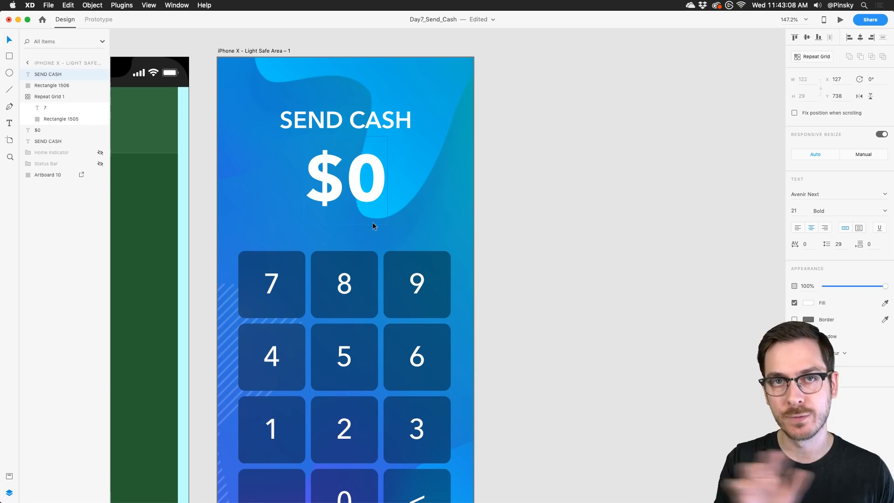
pyautogui.scroll(1, 373, 226)
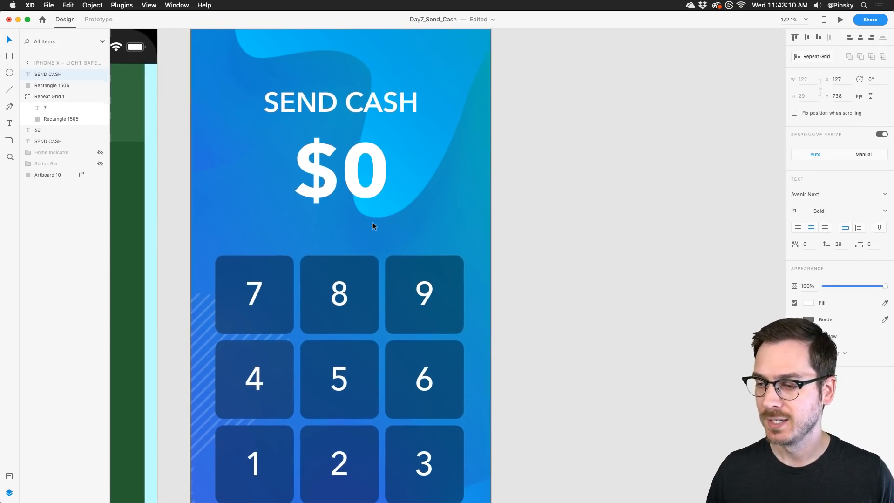
pyautogui.click(337, 231)
pyautogui.click(10, 89)
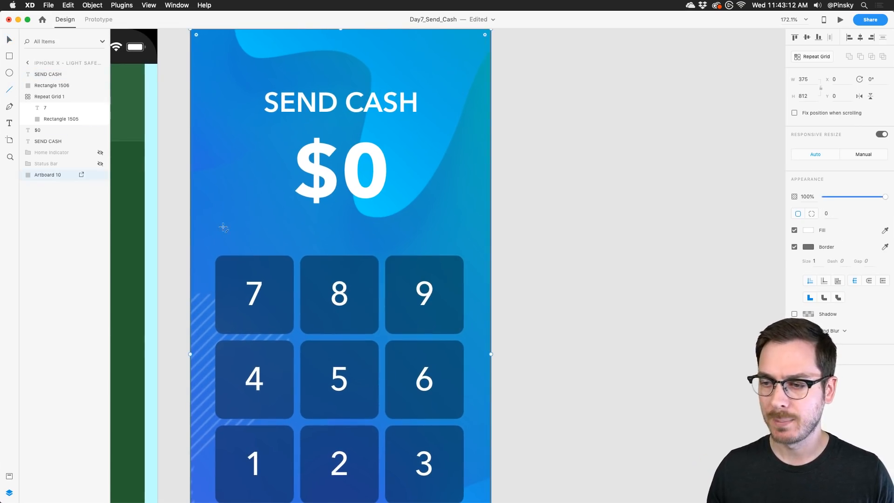
pyautogui.moveTo(240, 235); pyautogui.dragTo(435, 233)
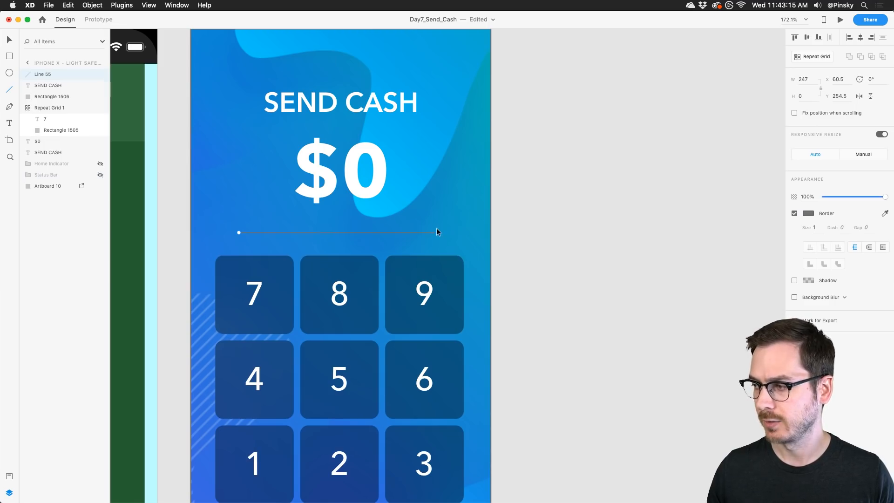
pyautogui.click(809, 213)
pyautogui.moveTo(757, 212); pyautogui.dragTo(694, 155)
pyautogui.click(824, 242)
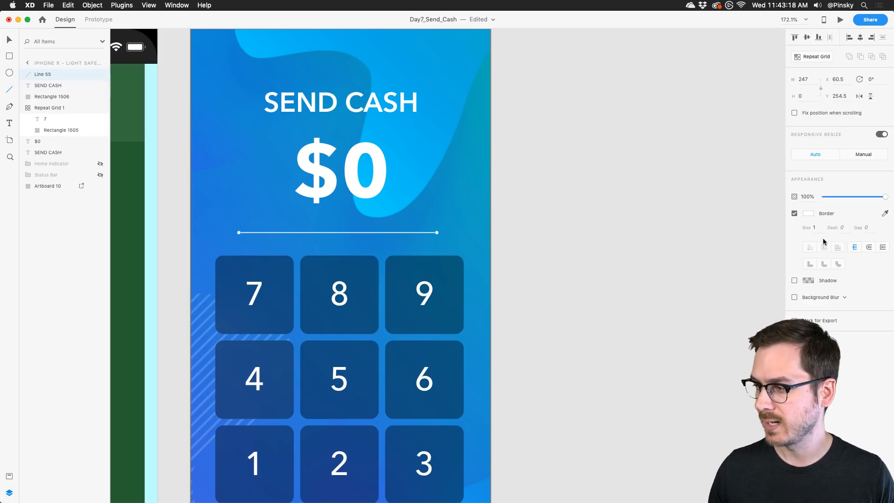
# Thicken the line to border size 6 with round caps and shift it right to about X 64.5.
pyautogui.click(819, 230)
pyautogui.press('Up')
pyautogui.press('Up')
pyautogui.press('Up')
pyautogui.press('Up')
pyautogui.press('Up')
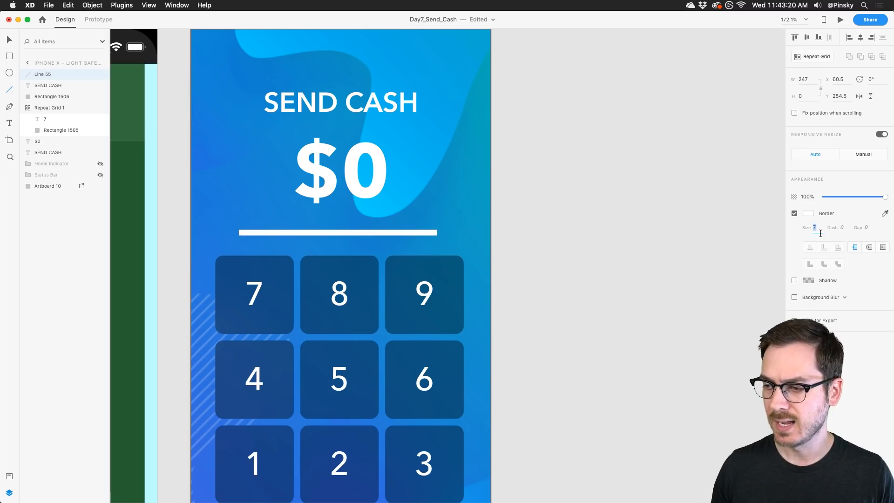
pyautogui.click(868, 247)
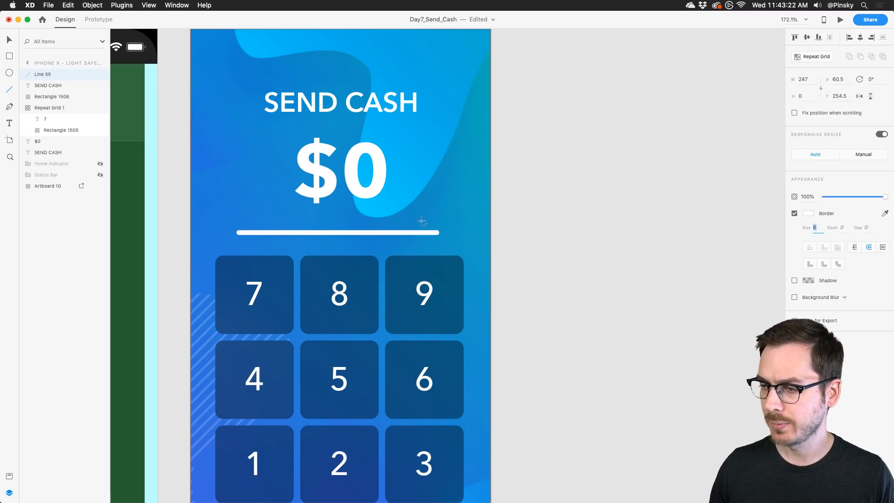
pyautogui.press('v')
pyautogui.moveTo(386, 232); pyautogui.dragTo(388, 232)
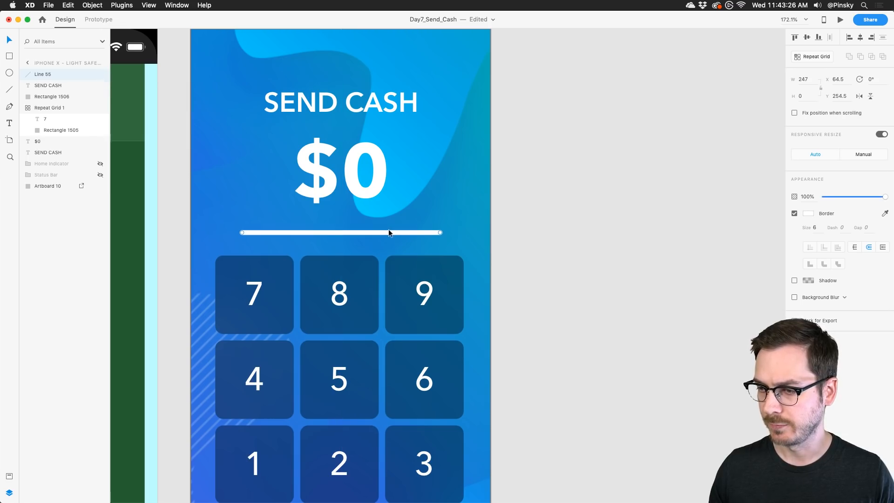
# Add a small $0 text label near the line's left end in Avenir Next Medium, size 15.
pyautogui.scroll(6, 388, 230)
pyautogui.press('t')
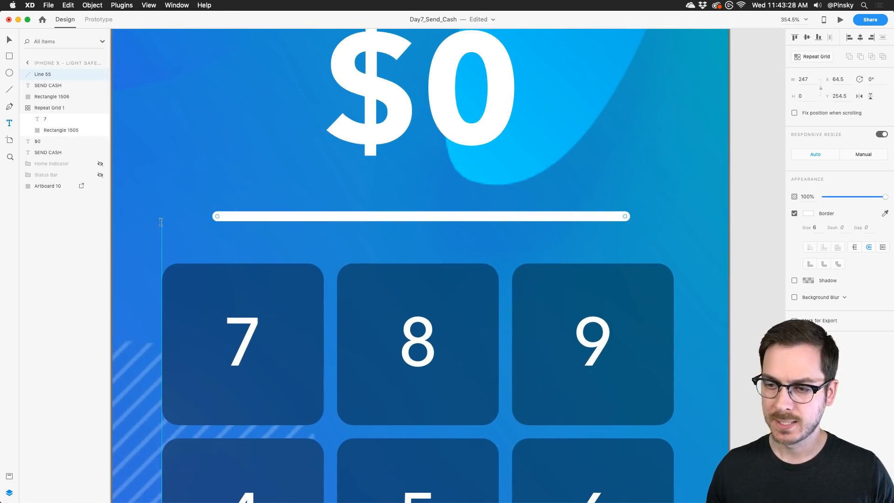
pyautogui.click(161, 223)
pyautogui.write('$0')
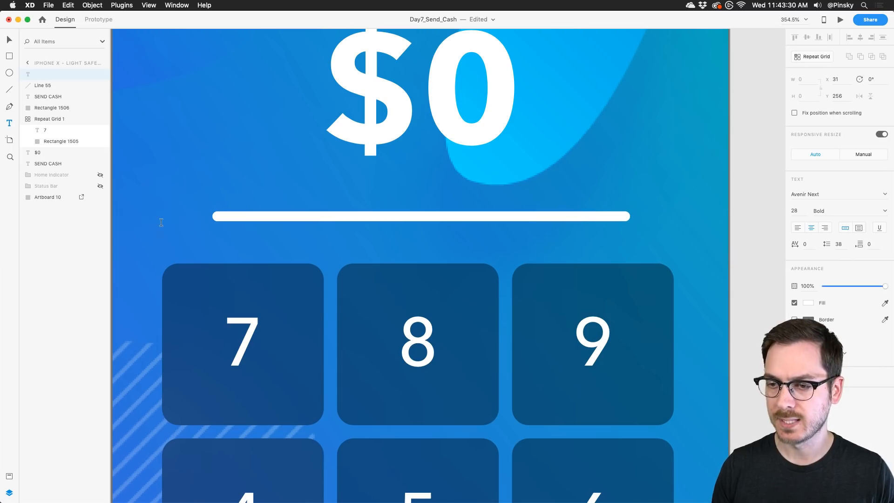
pyautogui.press('Escape')
pyautogui.moveTo(163, 237); pyautogui.dragTo(163, 210)
pyautogui.click(885, 211)
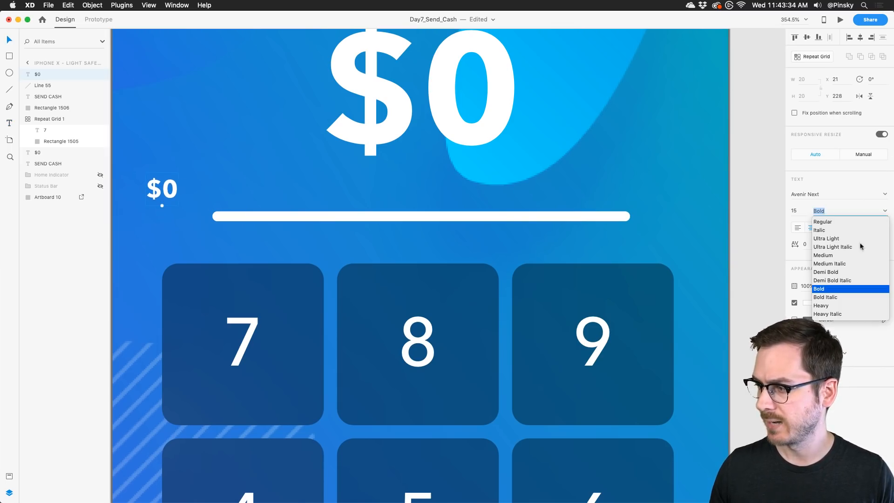
pyautogui.click(834, 255)
# Align the small $0 label with the line's left end and place a copy reading $30 at its right end.
pyautogui.moveTo(156, 191); pyautogui.dragTo(658, 217)
pyautogui.doubleClick(658, 216)
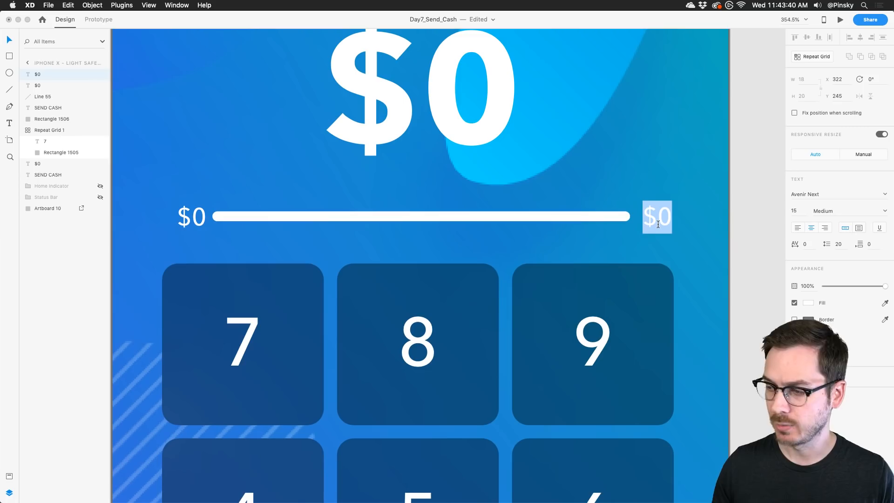
pyautogui.click(657, 218)
pyautogui.write('3')
pyautogui.press('Escape')
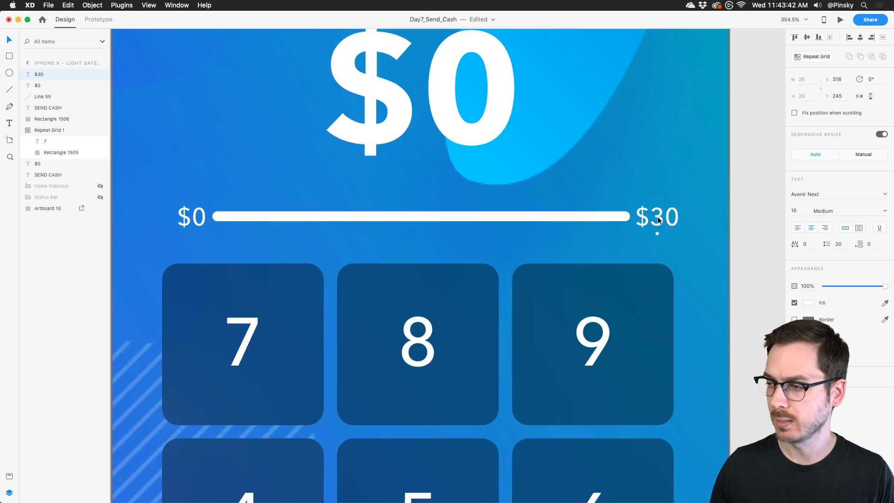
# Select the line with its $0 and $30 labels and shift them slightly left to center them above the keypad.
pyautogui.moveTo(657, 217); pyautogui.dragTo(657, 217)
pyautogui.keyDown('shift'); pyautogui.click(599, 216); pyautogui.keyUp('shift')
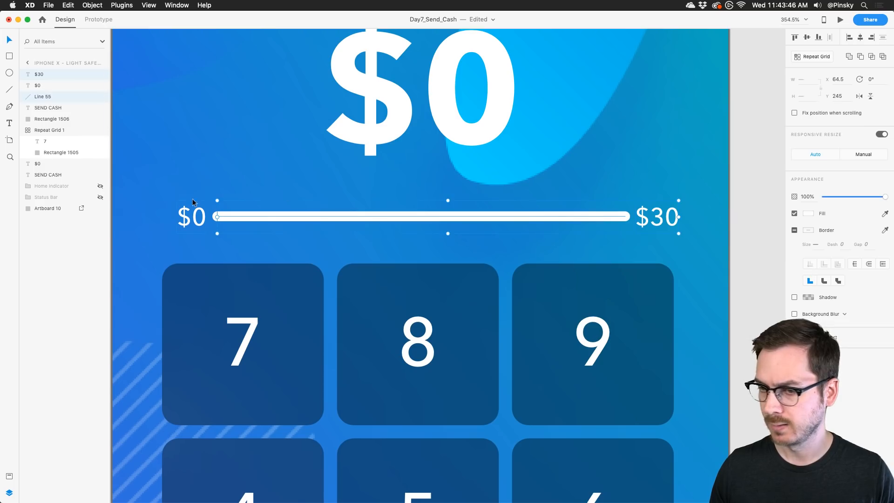
pyautogui.keyDown('shift'); pyautogui.click(195, 216); pyautogui.keyUp('shift')
pyautogui.moveTo(248, 210)
pyautogui.mouseDown()
pyautogui.moveTo(264, 216)
pyautogui.moveTo(233, 205)
pyautogui.moveTo(220, 217)
pyautogui.mouseUp()
# Draw a 16 × 16 circle over the line's left end as the slider knob.
pyautogui.click(9, 73)
pyautogui.click(230, 182)
pyautogui.press('v')
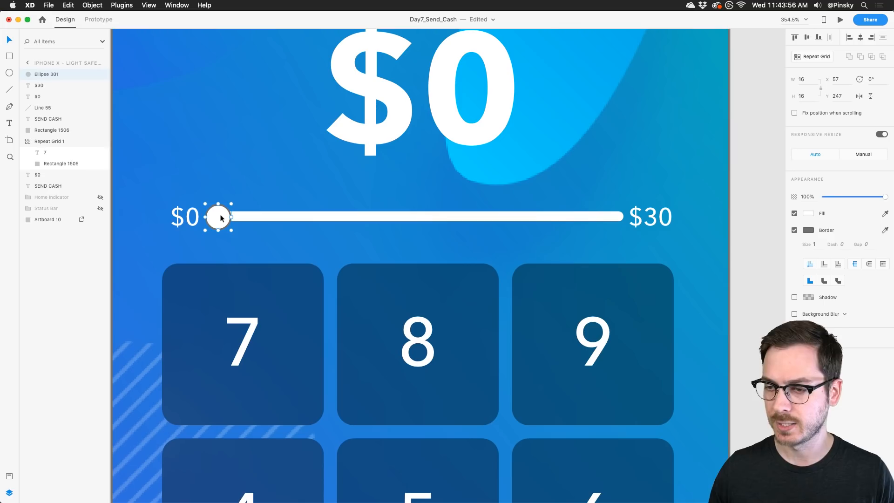
# Give the knob a white border of size 3 and fill it with blue sampled from the background beside it.
pyautogui.click(809, 230)
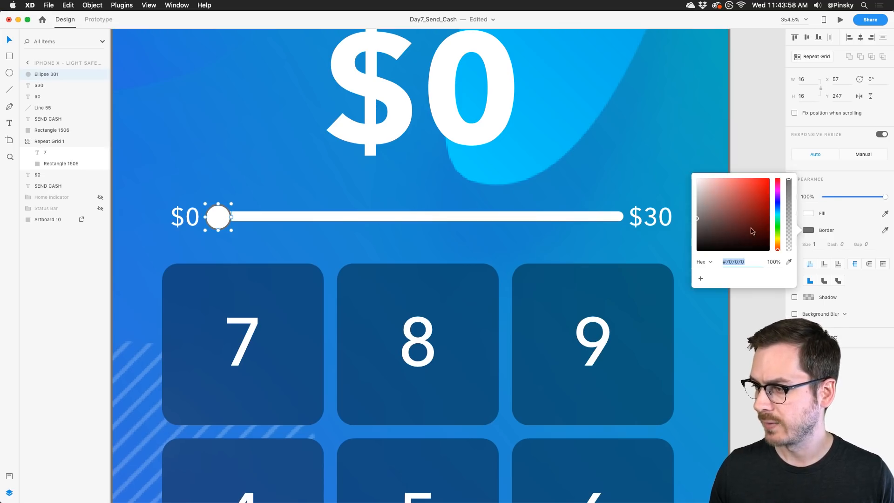
pyautogui.moveTo(753, 231); pyautogui.dragTo(667, 128)
pyautogui.click(849, 219)
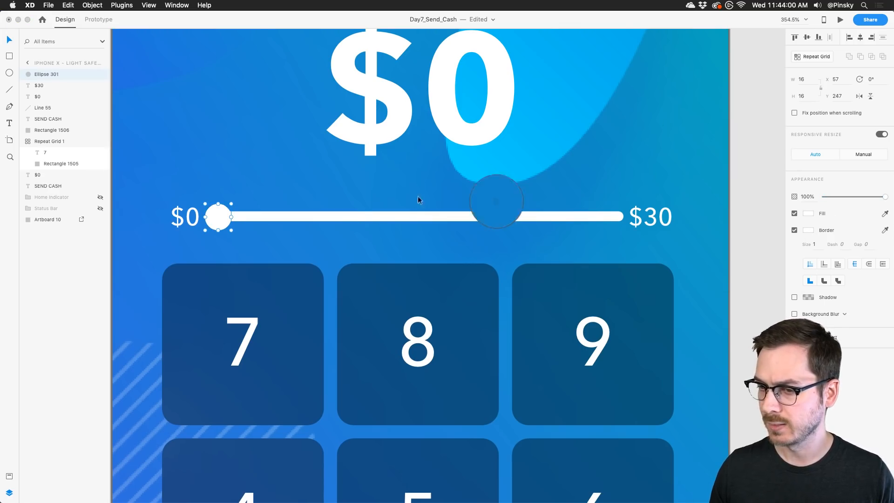
pyautogui.click(248, 202)
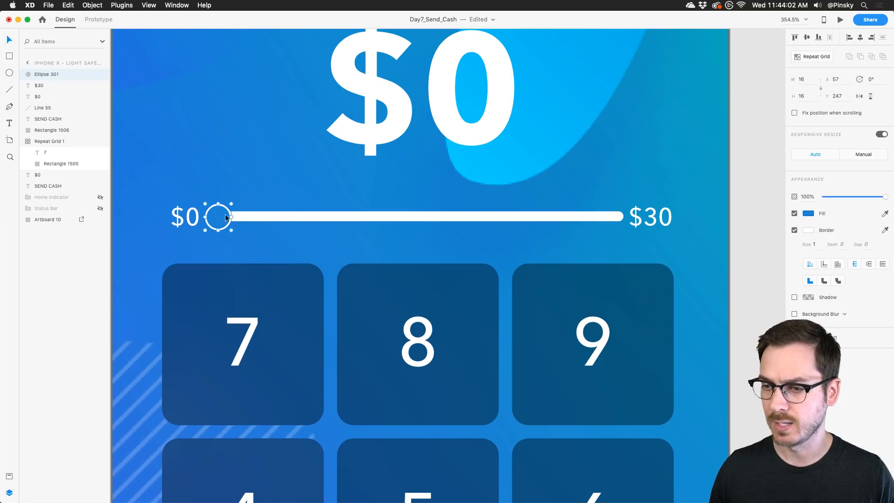
pyautogui.click(814, 244)
pyautogui.write('3')
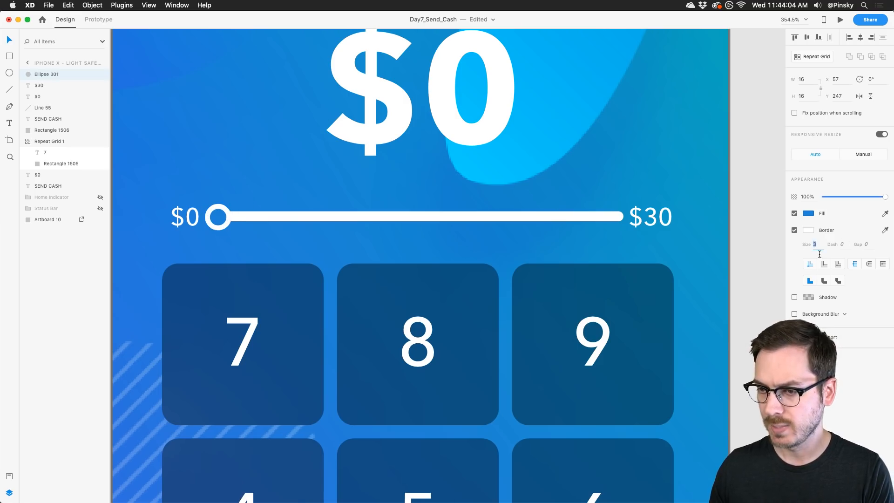
# Add a shadow to the knob with a small rightward X offset, Y offset 0 and blur 2.
pyautogui.click(795, 297)
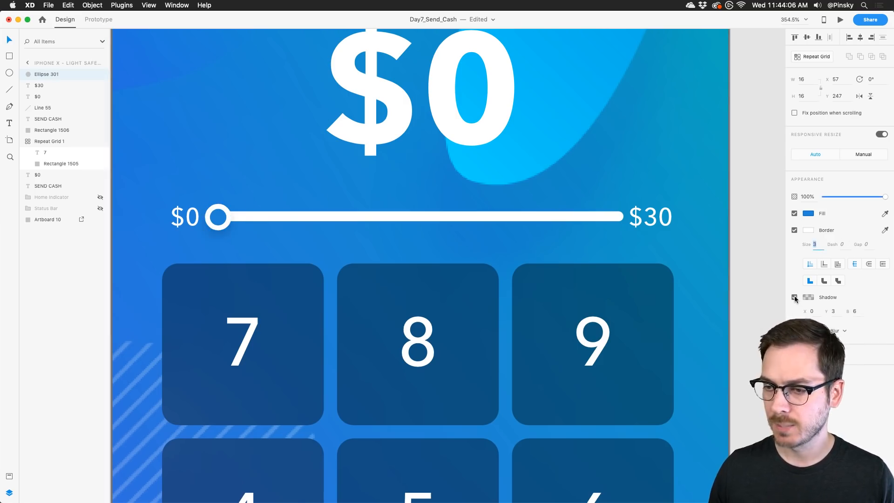
pyautogui.click(816, 319)
pyautogui.write('3')
pyautogui.click(838, 318)
pyautogui.write('0')
pyautogui.click(857, 317)
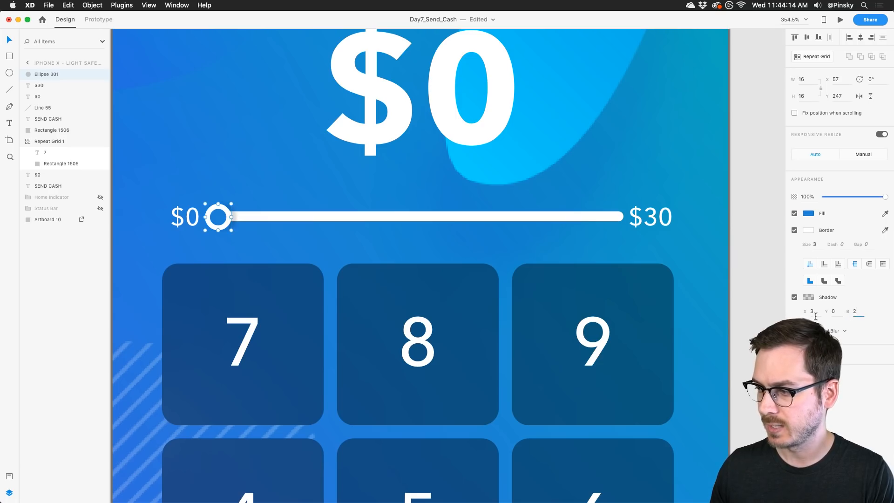
pyautogui.write('2')
pyautogui.click(816, 317)
pyautogui.press('Down')
pyautogui.click(280, 187)
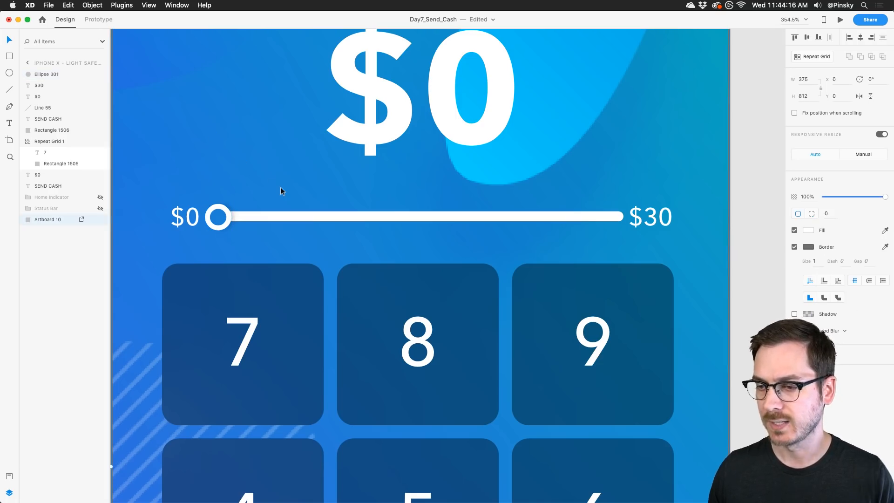
# Move the large $0 amount up slightly to Y 109 for more room above the slider.
pyautogui.scroll(-5, 279, 189)
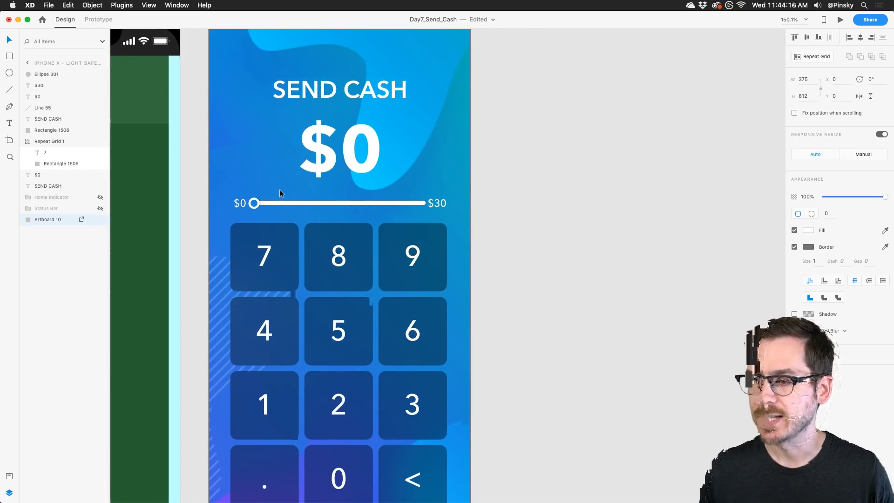
pyautogui.scroll(2, 279, 189)
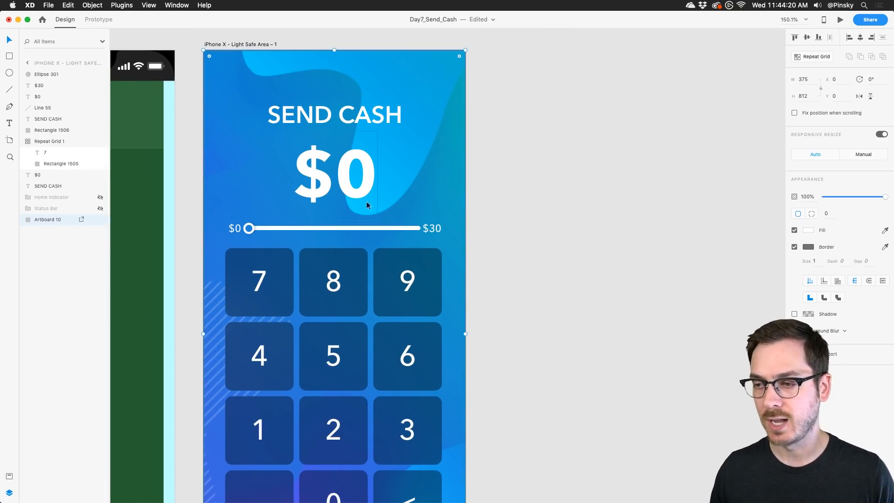
pyautogui.scroll(-3, 348, 193)
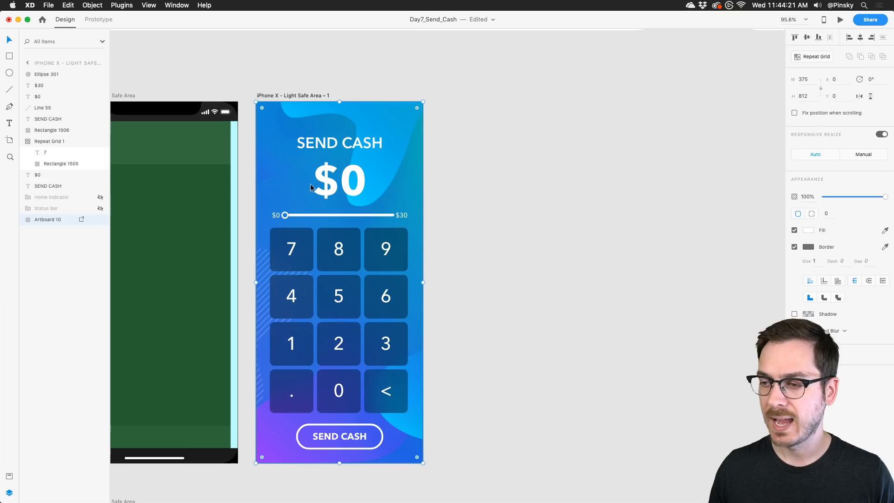
pyautogui.click(346, 178)
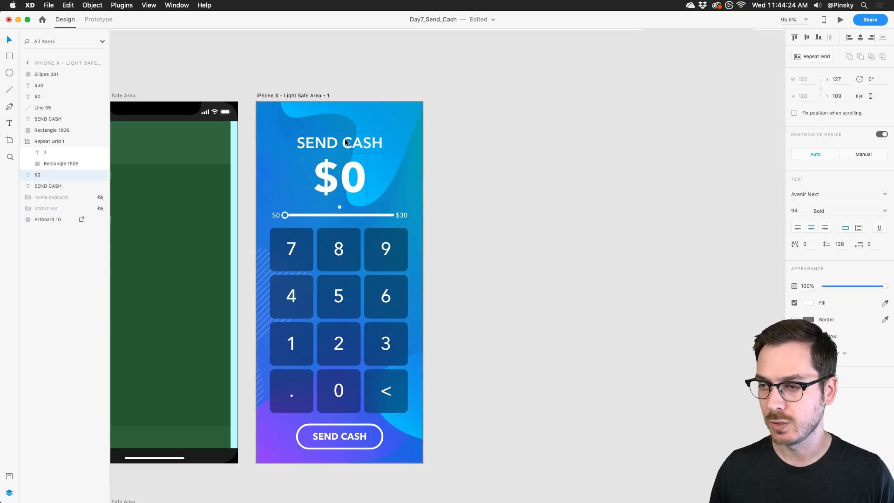
# Add $5 and $10 as separate lines beneath $0 in the large amount text.
pyautogui.scroll(3, 344, 174)
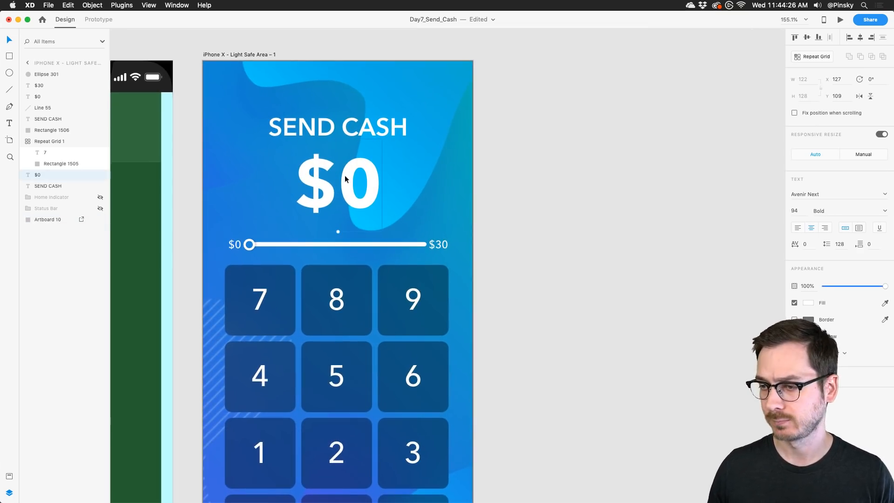
pyautogui.doubleClick(346, 177)
pyautogui.click(345, 177)
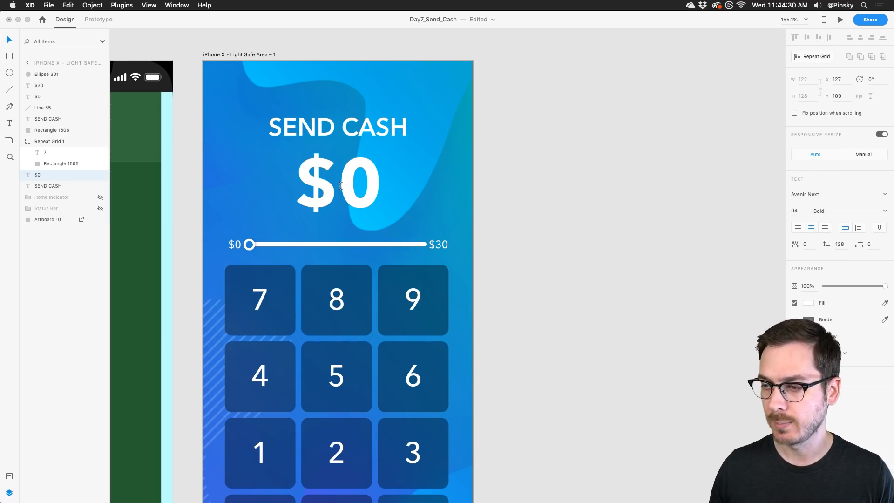
pyautogui.scroll(-3, 426, 197)
pyautogui.scroll(-5, 427, 196)
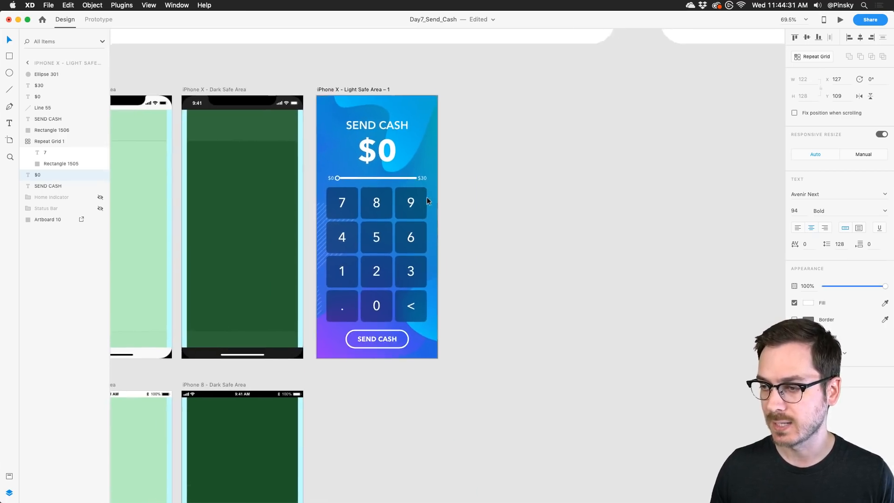
pyautogui.doubleClick(390, 143)
pyautogui.click(391, 145)
pyautogui.press('Return')
pyautogui.write('$')
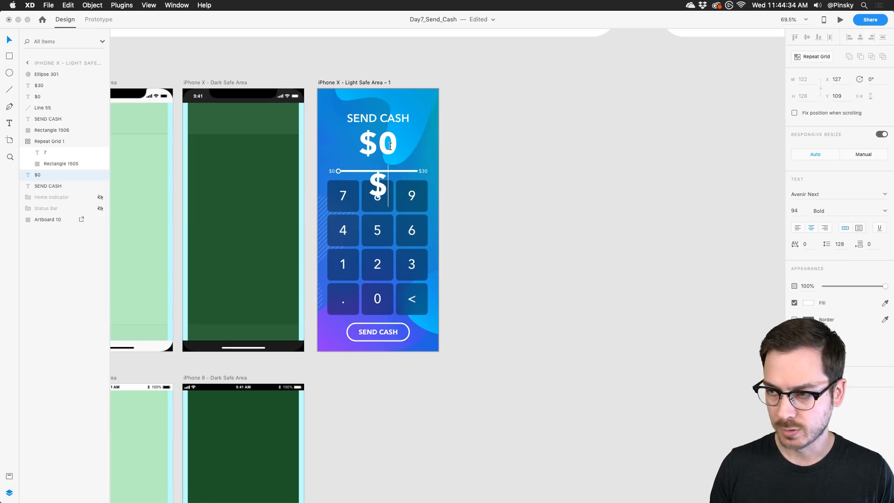
pyautogui.write('5')
pyautogui.press('Return')
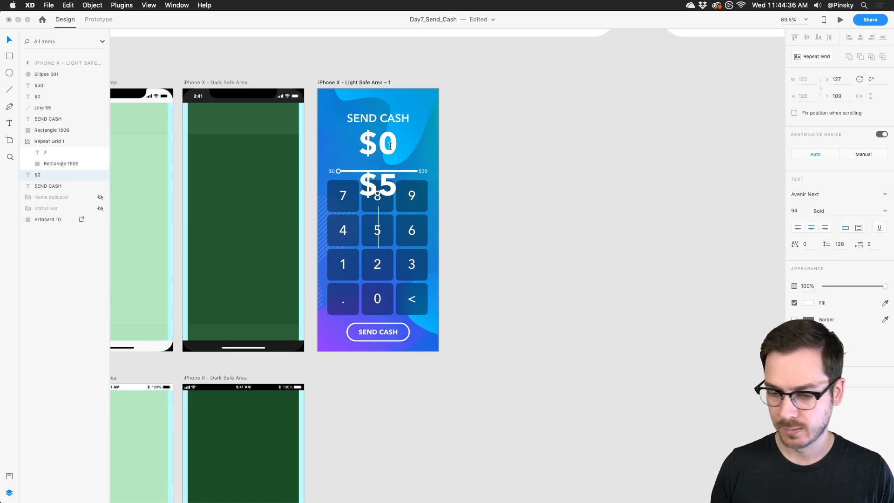
pyautogui.write('$10')
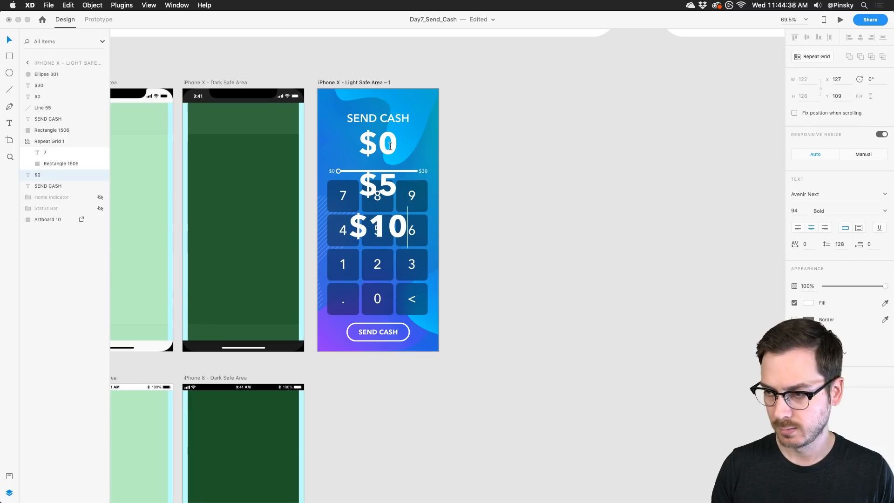
# Continue the large amount text with separate lines for $15, $20, $25 and $30.
pyautogui.press('Return')
pyautogui.write('$15')
pyautogui.press('Return')
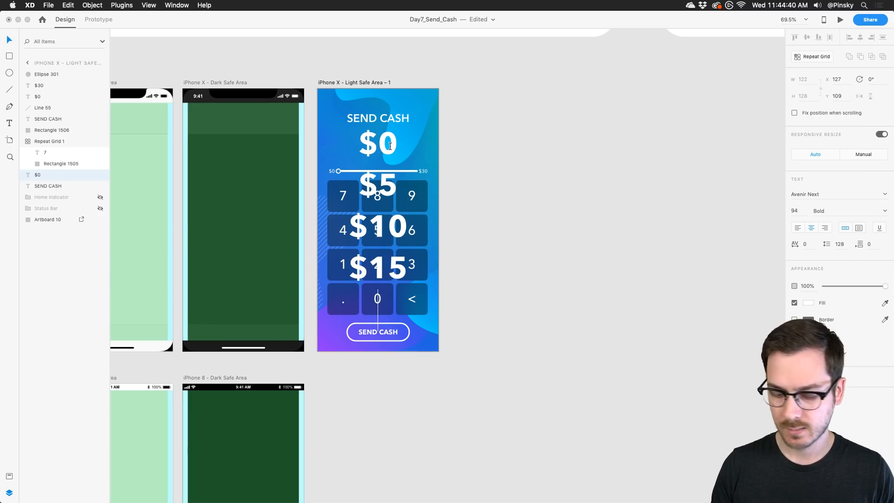
pyautogui.write('$20')
pyautogui.press('Return')
pyautogui.write('$')
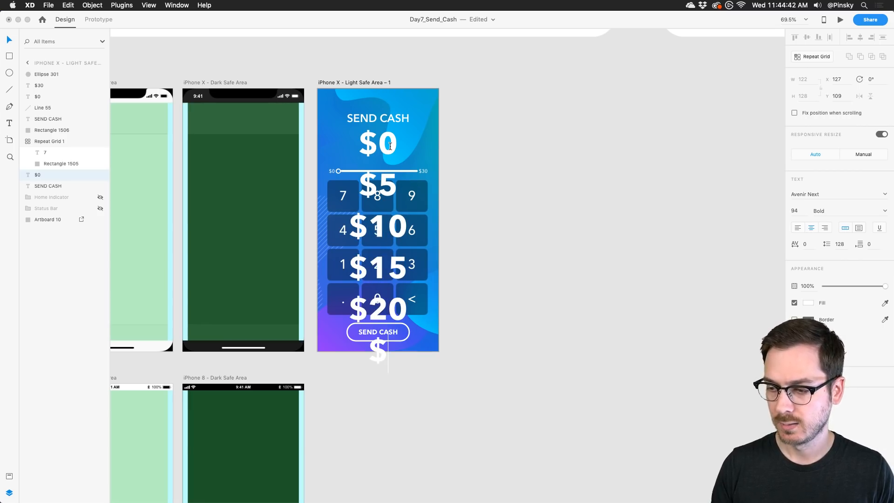
pyautogui.write('25')
pyautogui.press('Return')
pyautogui.write('$')
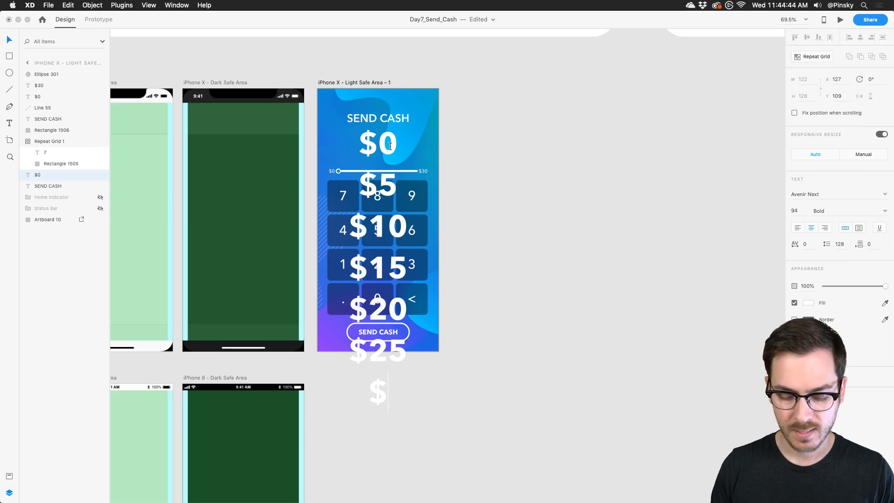
pyautogui.write('30')
pyautogui.press('Escape')
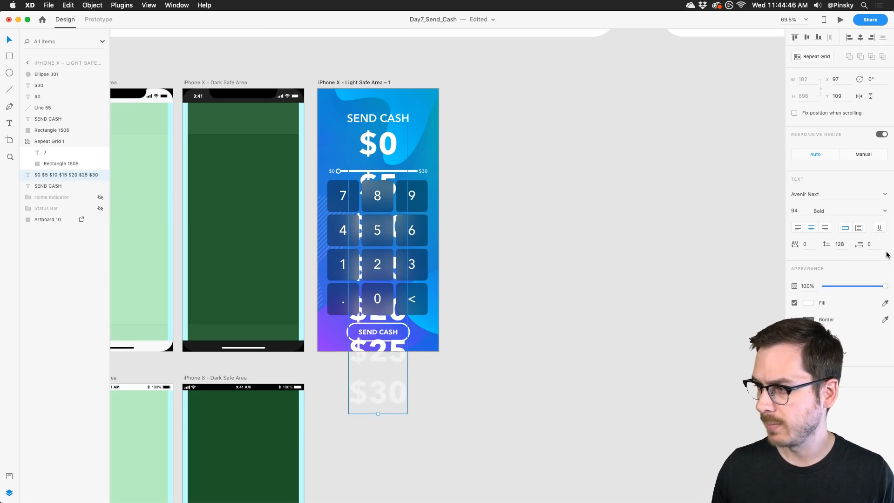
# Tighten the line spacing of the stacked amounts text to 102.
pyautogui.click(844, 246)
pyautogui.hotkey('shift', 'Down')
pyautogui.hotkey('shift', 'Down')
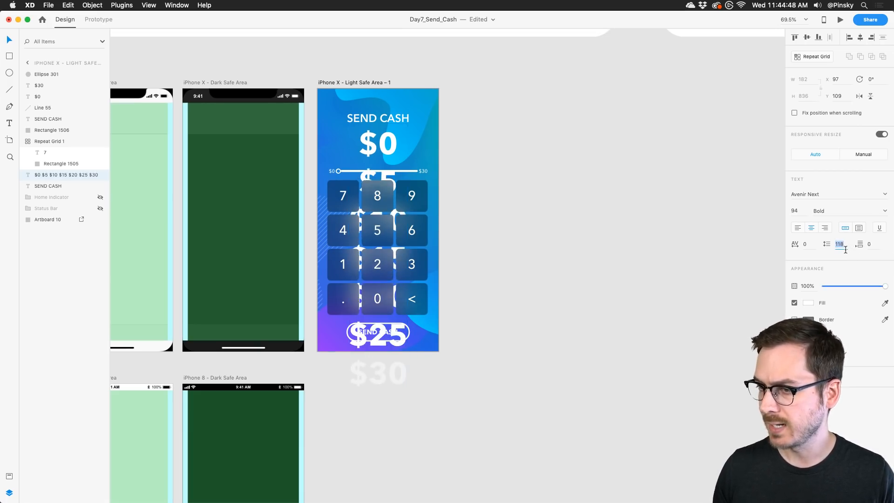
pyautogui.press('Down')
pyautogui.press('Down')
pyautogui.press('Down')
pyautogui.press('Down')
pyautogui.press('Down')
pyautogui.press('Down')
pyautogui.press('Down')
pyautogui.press('Down')
pyautogui.press('Down')
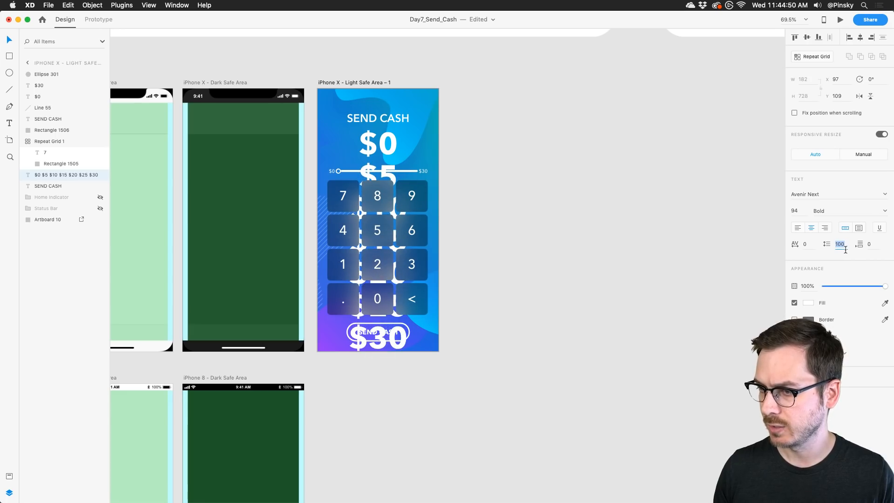
pyautogui.press('Up')
pyautogui.press('Up')
pyautogui.press('Up')
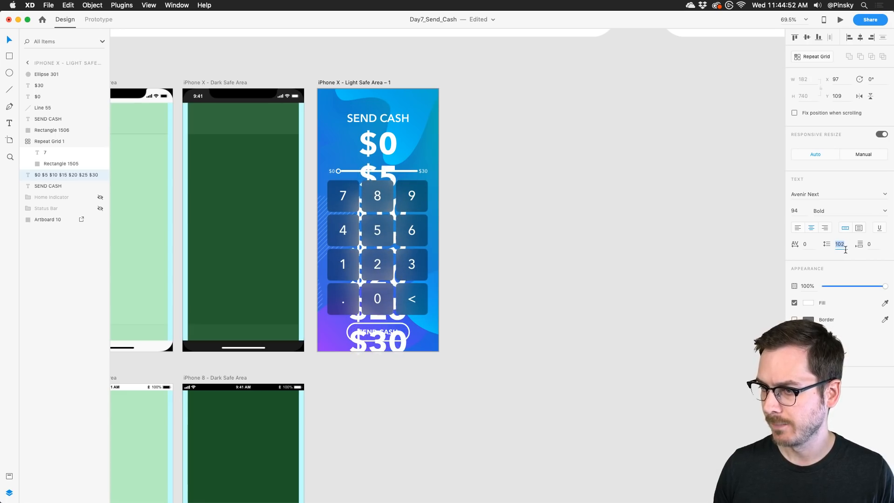
# Draw a rectangle about 188 × 90 over the large $0 amount and centre it horizontally at X 94.
pyautogui.scroll(5, 384, 132)
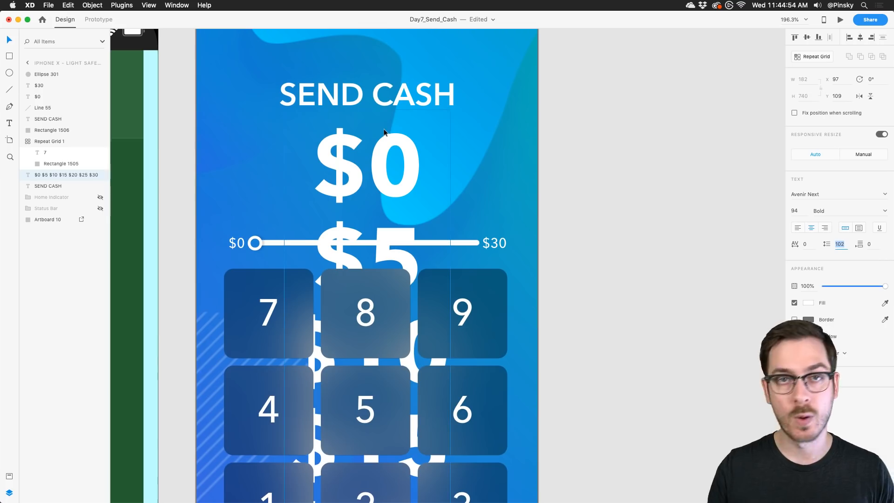
pyautogui.scroll(2, 384, 131)
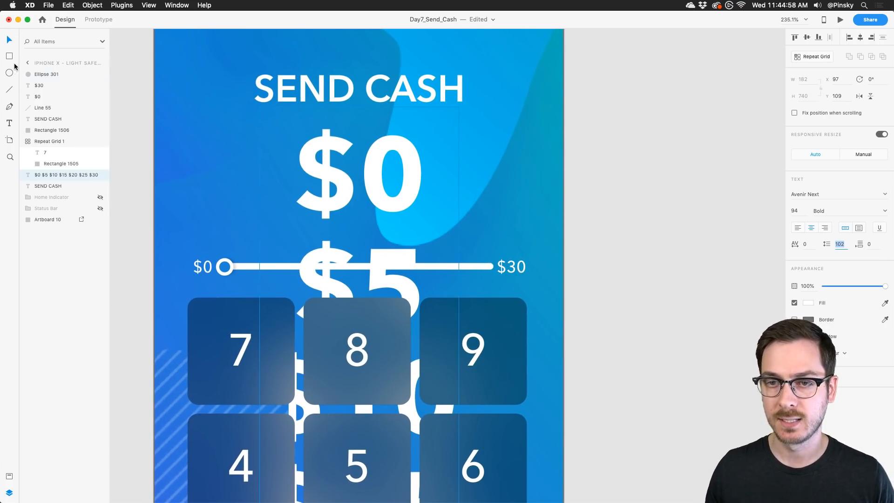
pyautogui.moveTo(260, 125)
pyautogui.mouseDown()
pyautogui.moveTo(326, 136)
pyautogui.moveTo(410, 170)
pyautogui.moveTo(474, 226)
pyautogui.moveTo(456, 226)
pyautogui.moveTo(466, 225)
pyautogui.moveTo(429, 198)
pyautogui.mouseUp()
pyautogui.press('v')
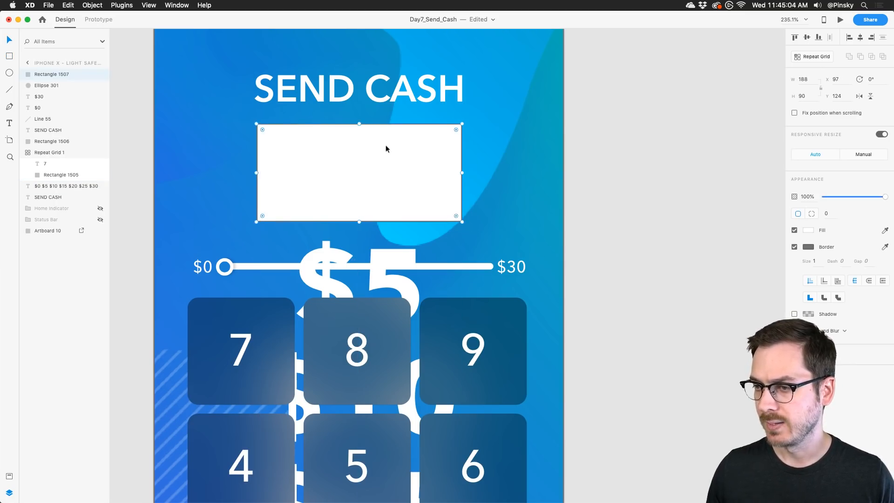
pyautogui.moveTo(386, 145); pyautogui.dragTo(461, 145)
pyautogui.press('super+z')
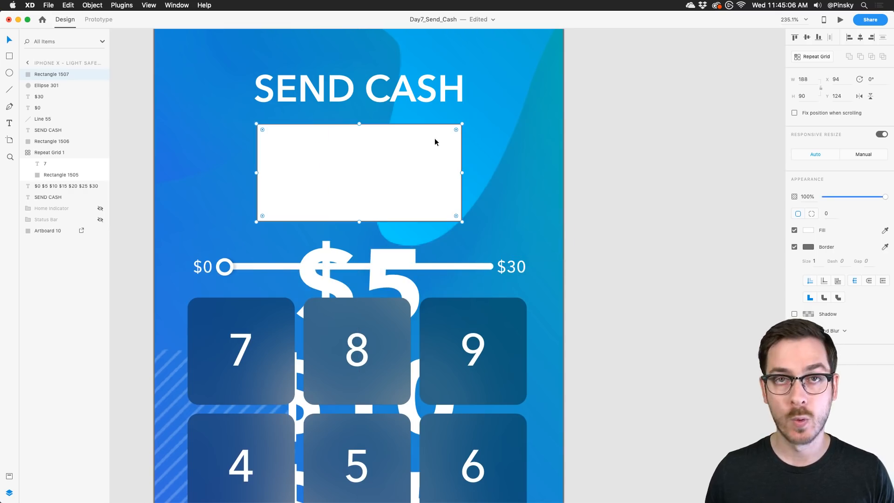
# Align the rectangle over the $0 amount at Y 125, using 34% opacity only temporarily, and remove its border.
pyautogui.moveTo(886, 197); pyautogui.dragTo(846, 199)
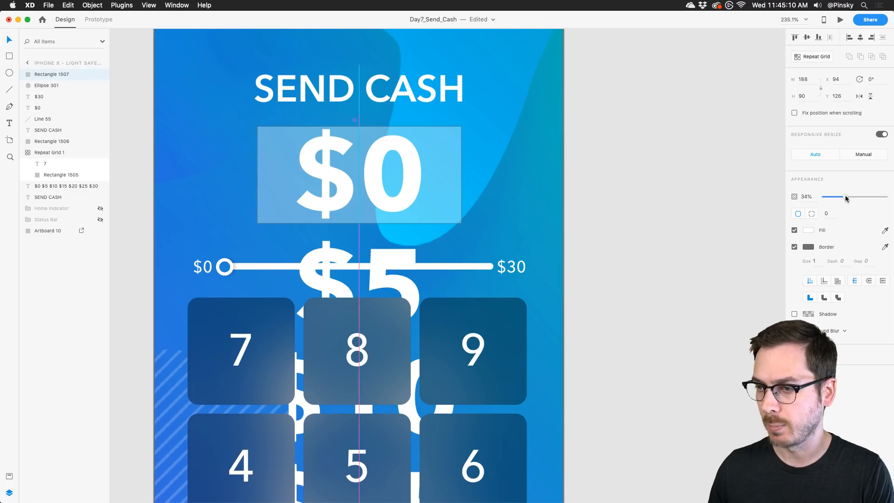
pyautogui.press('super+z')
pyautogui.click(795, 247)
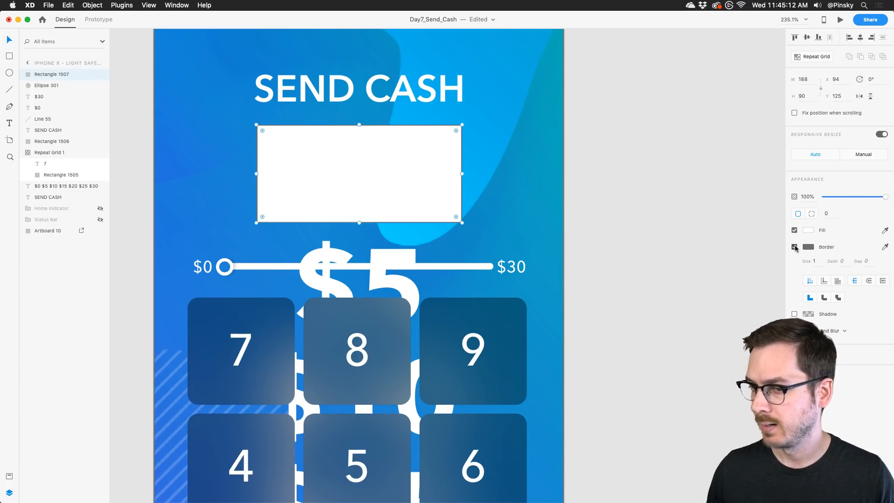
# Place the rectangle directly above the stacked amounts in the layer order and use it as a mask showing only $0.
pyautogui.moveTo(49, 77); pyautogui.dragTo(37, 181)
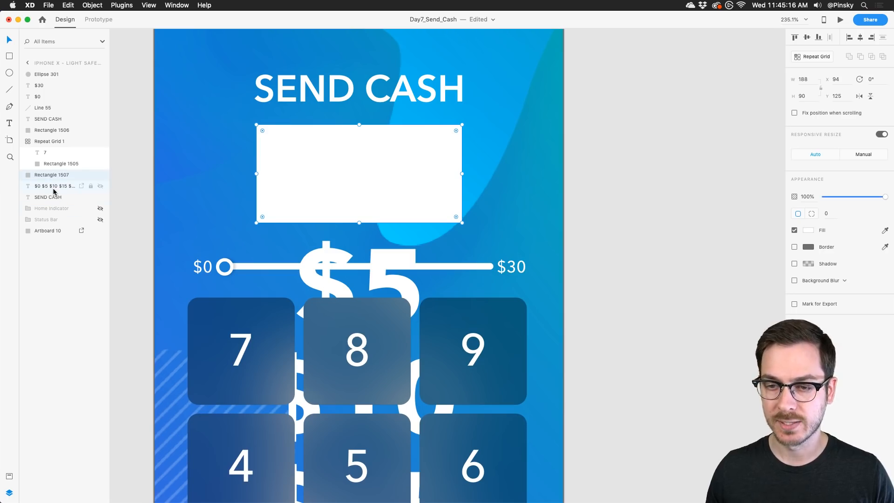
pyautogui.keyDown('shift'); pyautogui.click(51, 187); pyautogui.keyUp('shift')
pyautogui.click(91, 5)
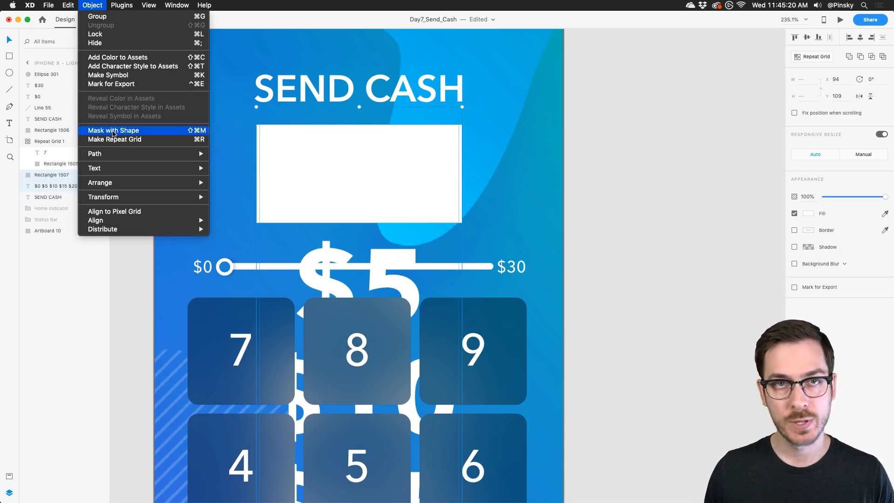
pyautogui.click(113, 132)
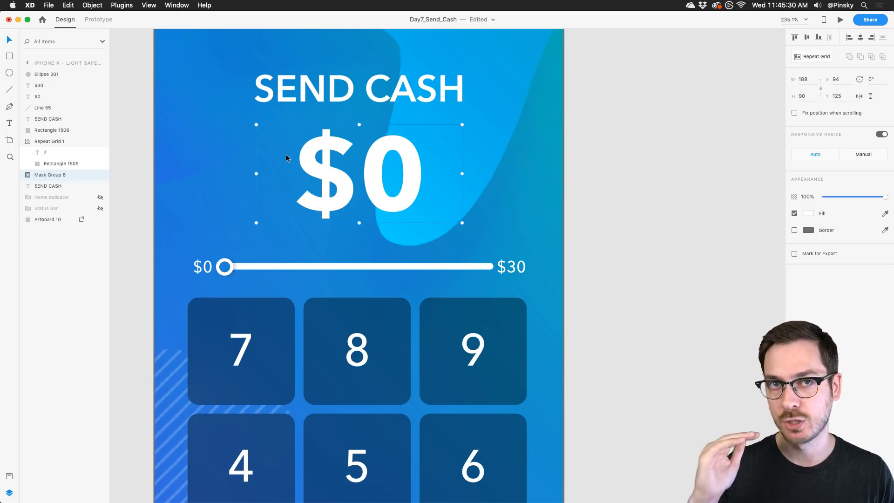
pyautogui.doubleClick(340, 177)
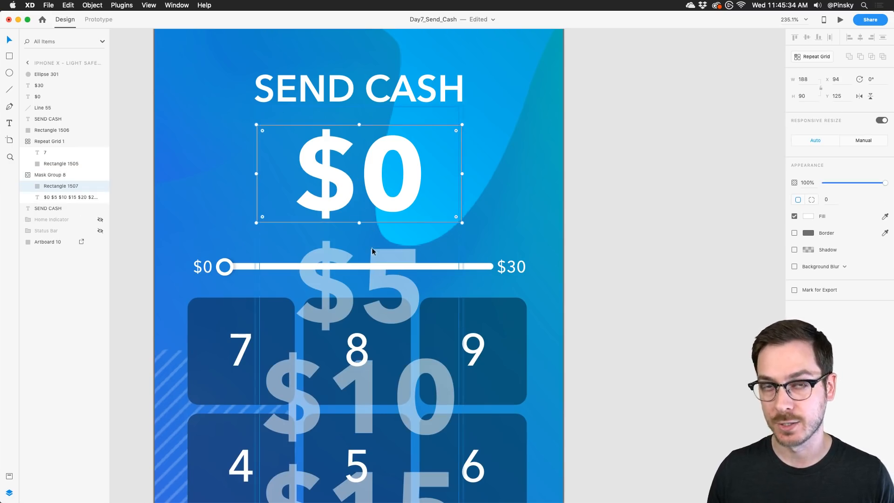
pyautogui.click(578, 210)
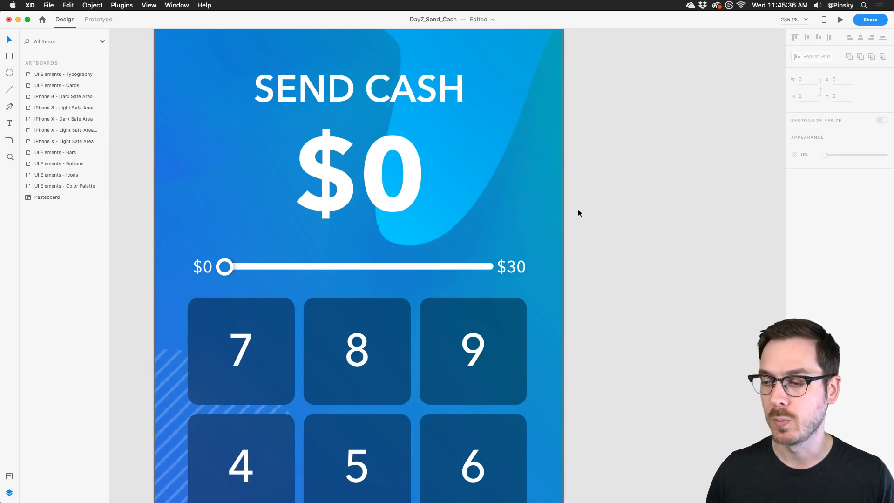
# Line up the slider's $30 label with the keypad's right edge at X 314.
pyautogui.scroll(-8, 578, 210)
pyautogui.hscroll(3, 577, 213)
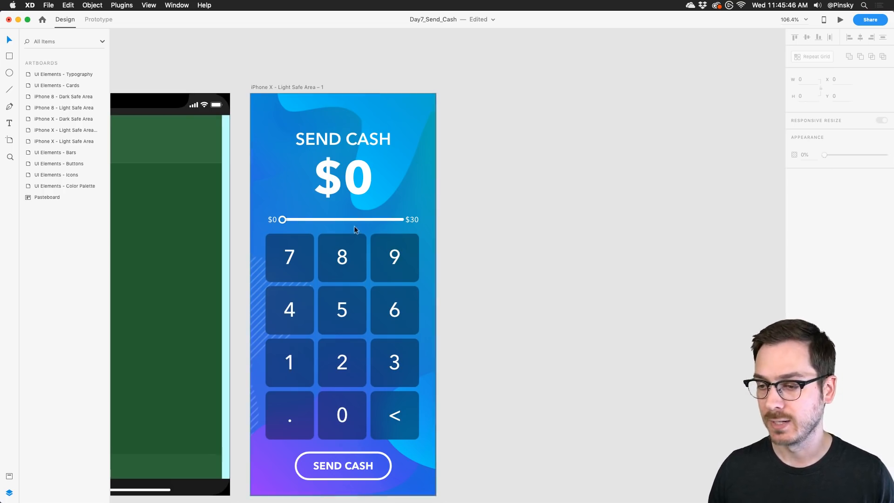
pyautogui.scroll(4, 356, 229)
pyautogui.click(227, 214)
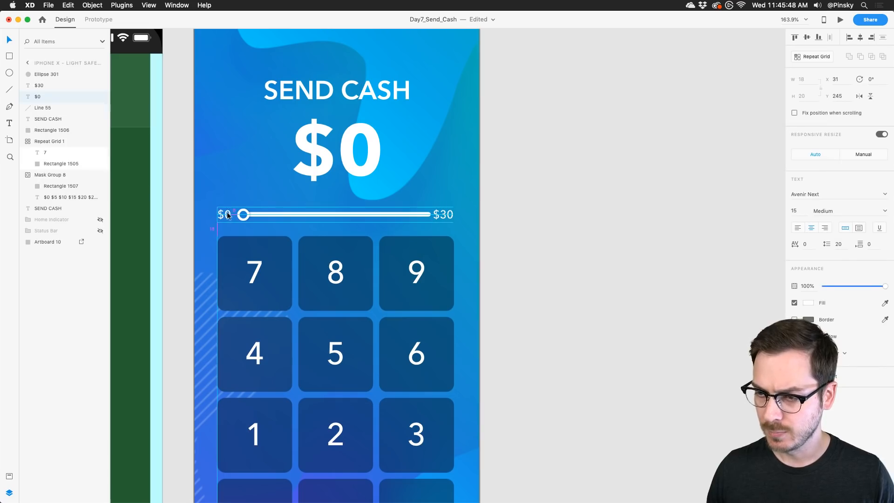
pyautogui.click(446, 215)
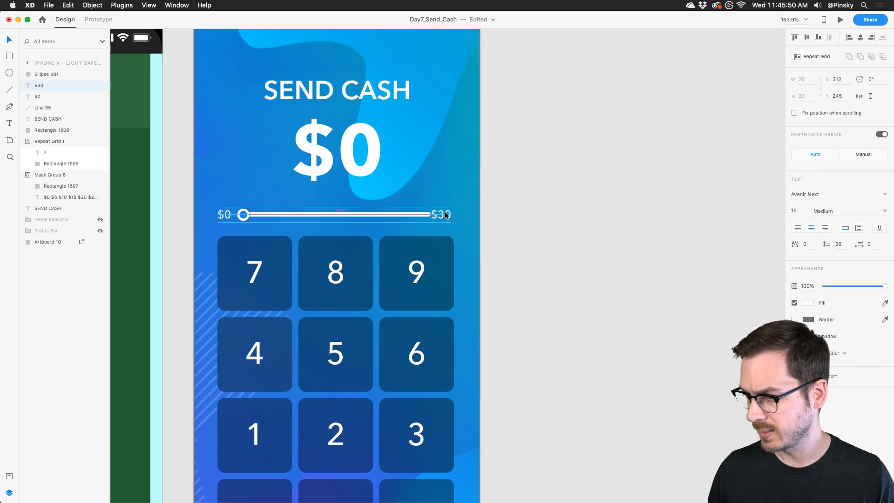
pyautogui.moveTo(447, 215); pyautogui.dragTo(450, 214)
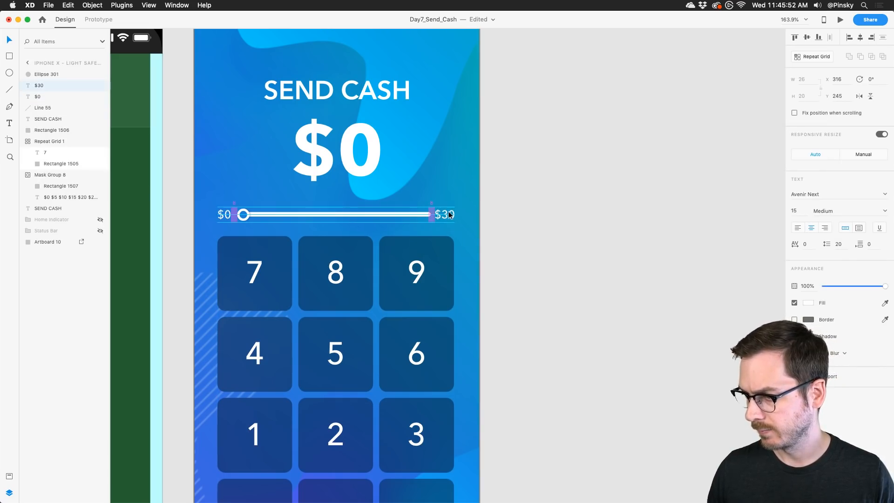
pyautogui.press('Left')
pyautogui.press('Left')
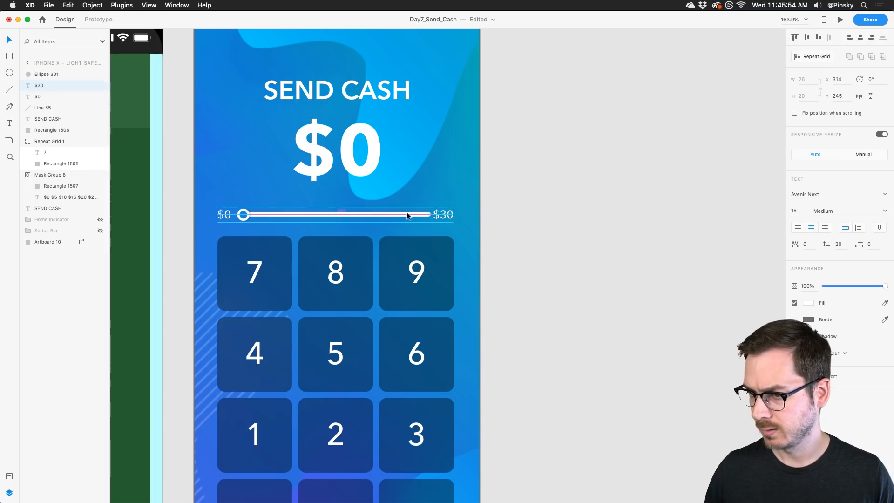
# Shift the slider line and its knob together 3 px left to X 54.
pyautogui.click(395, 213)
pyautogui.keyDown('shift'); pyautogui.click(243, 214); pyautogui.keyUp('shift')
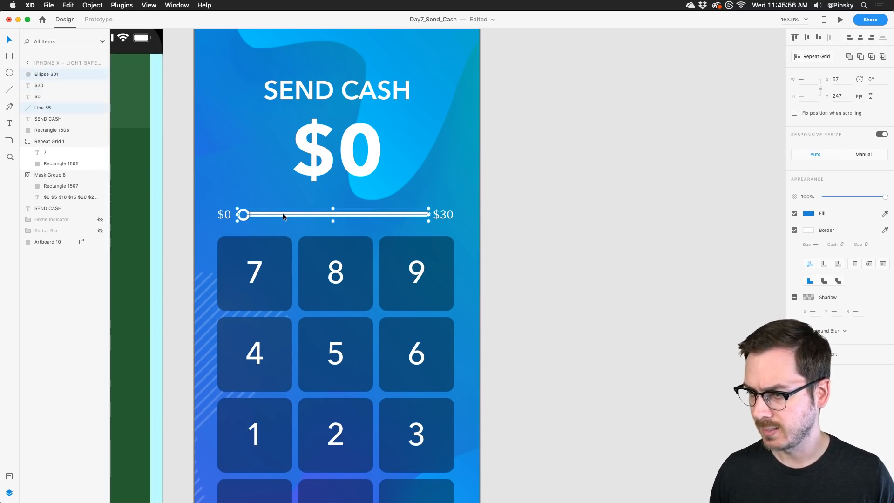
pyautogui.press('Left')
pyautogui.press('Left')
pyautogui.press('Left')
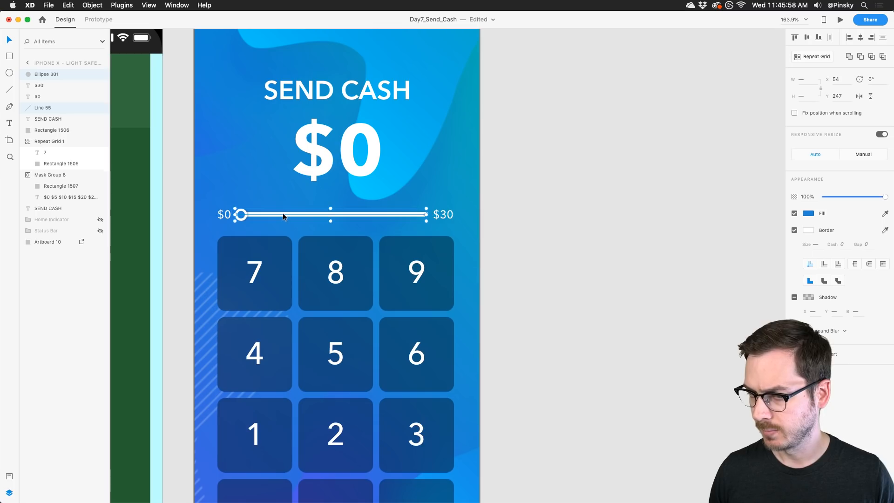
pyautogui.scroll(-5, 284, 213)
pyautogui.click(422, 215)
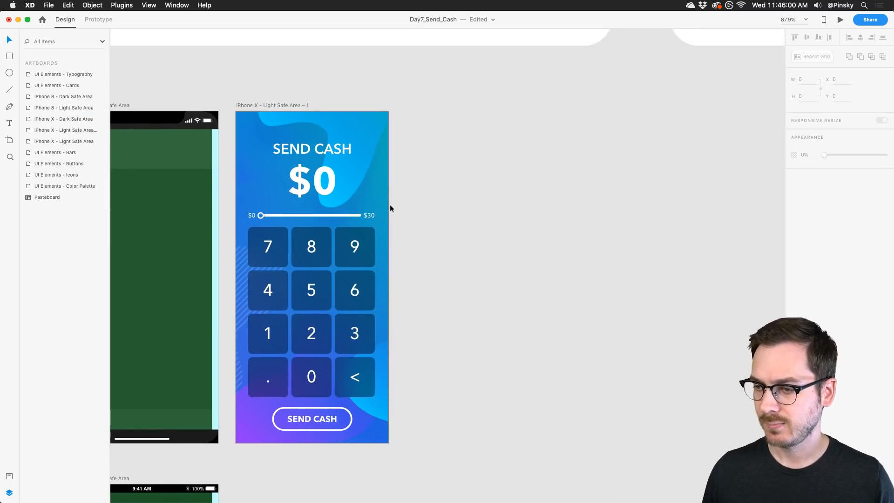
# Group the slider line, knob, $0 label and $30 label, and name the group Scrubber.
pyautogui.scroll(-2, 390, 207)
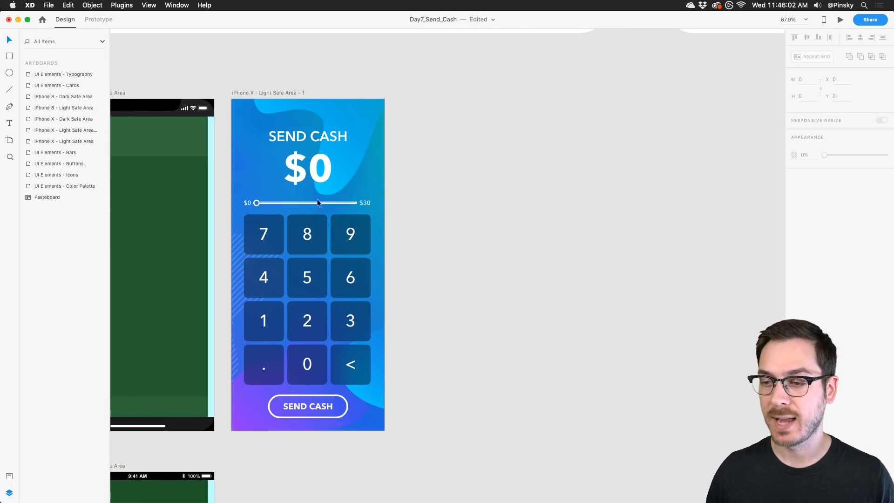
pyautogui.scroll(5, 296, 197)
pyautogui.click(424, 206)
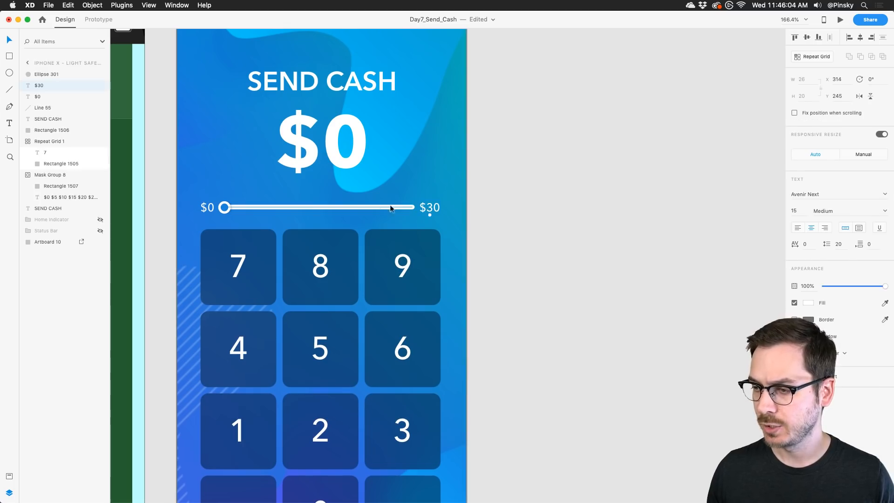
pyautogui.keyDown('shift'); pyautogui.click(380, 208); pyautogui.keyUp('shift')
pyautogui.keyDown('shift'); pyautogui.click(226, 209); pyautogui.keyUp('shift')
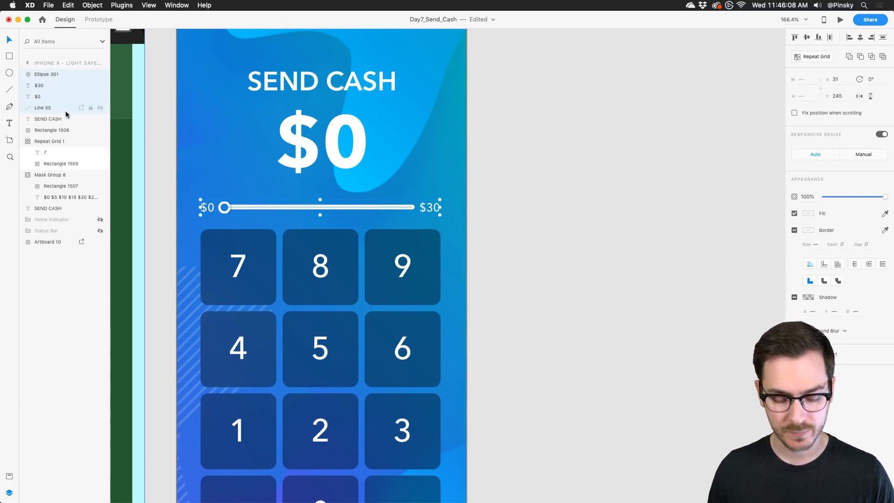
pyautogui.press('super+g')
pyautogui.doubleClick(47, 76)
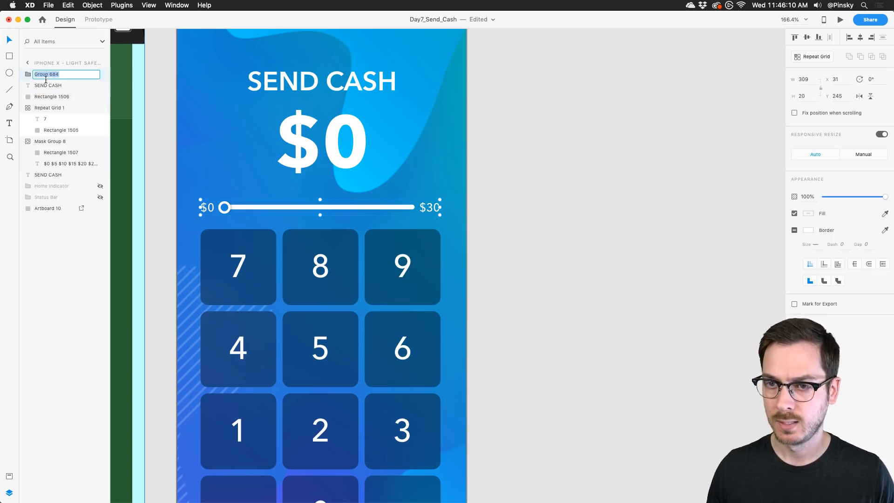
pyautogui.write('S')
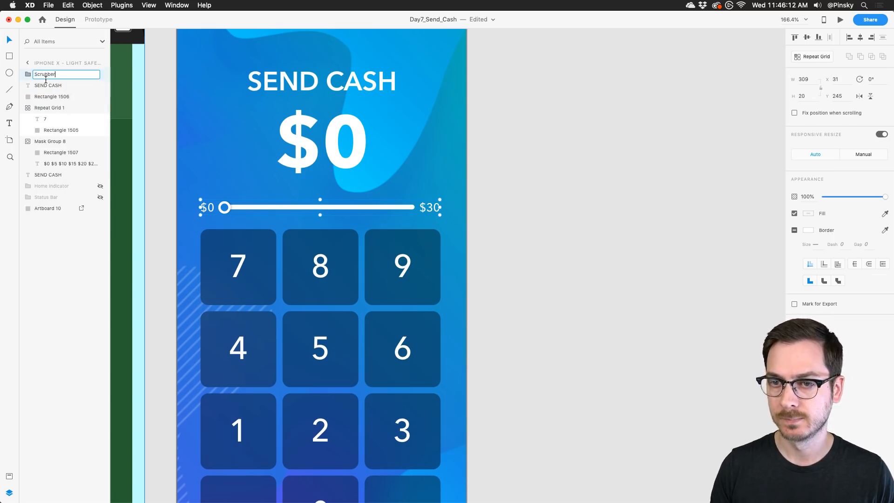
pyautogui.write('crubber')
pyautogui.press('Return')
# Move the Scrubber group up 3 px to Y 242.
pyautogui.press('Up')
pyautogui.press('Up')
pyautogui.press('Up')
pyautogui.press('Up')
pyautogui.press('Up')
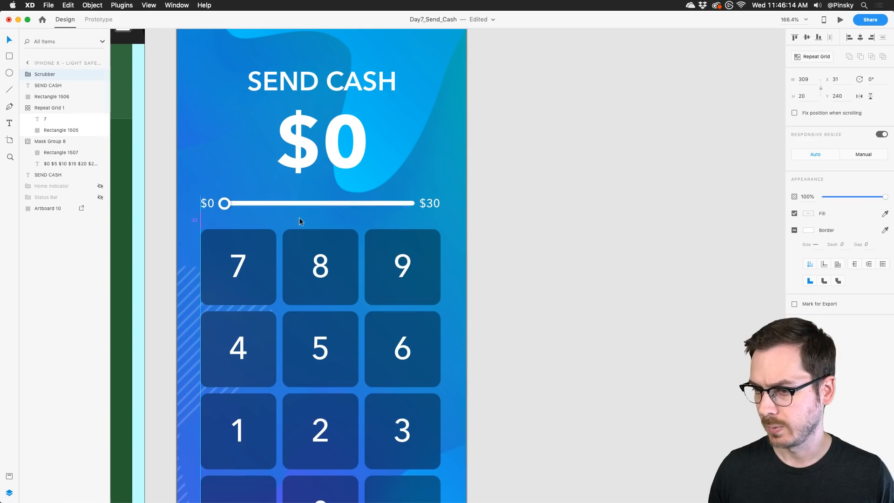
pyautogui.press('Down')
pyautogui.press('Down')
# Rename the mask group holding the large stacked amounts as Dollar Amount.
pyautogui.click(352, 158)
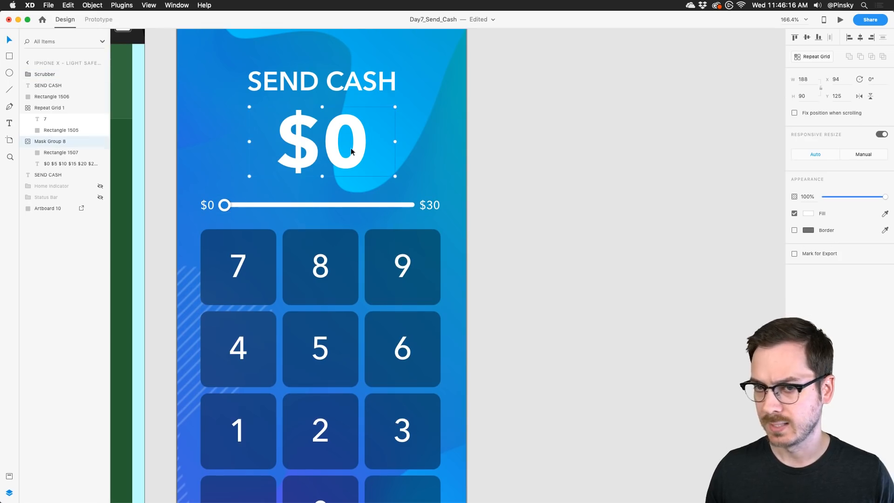
pyautogui.doubleClick(51, 142)
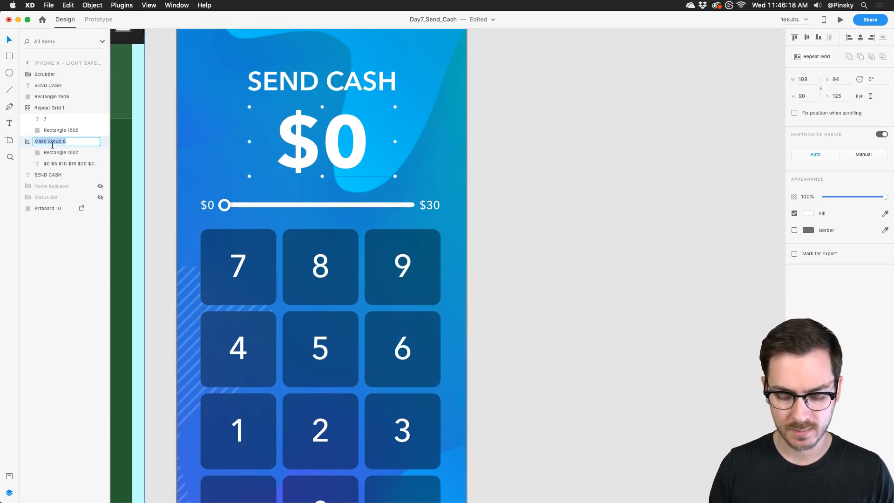
pyautogui.write('Dollar Amount')
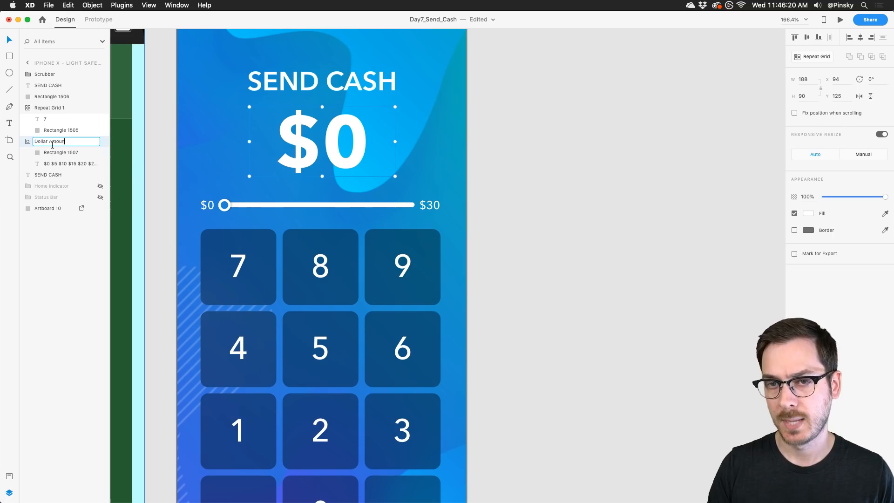
pyautogui.press('Return')
# Rename the keypad's repeat grid as Buttons.
pyautogui.scroll(1, 334, 103)
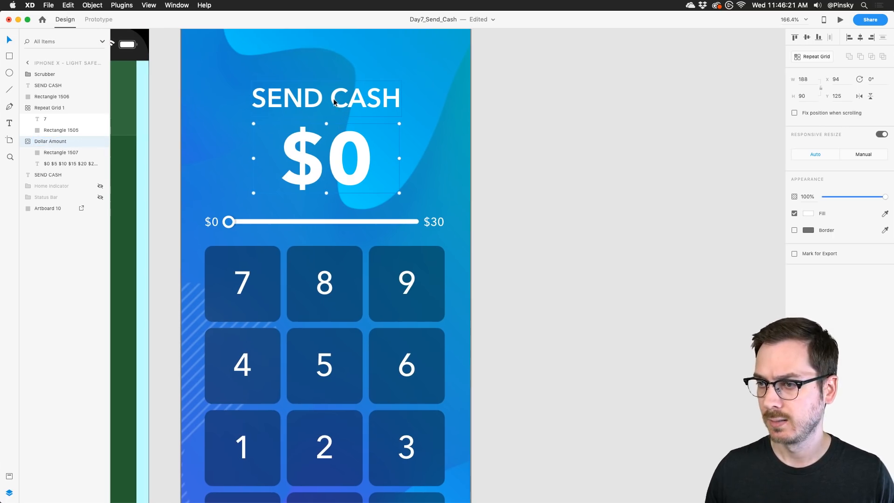
pyautogui.click(331, 255)
pyautogui.doubleClick(51, 108)
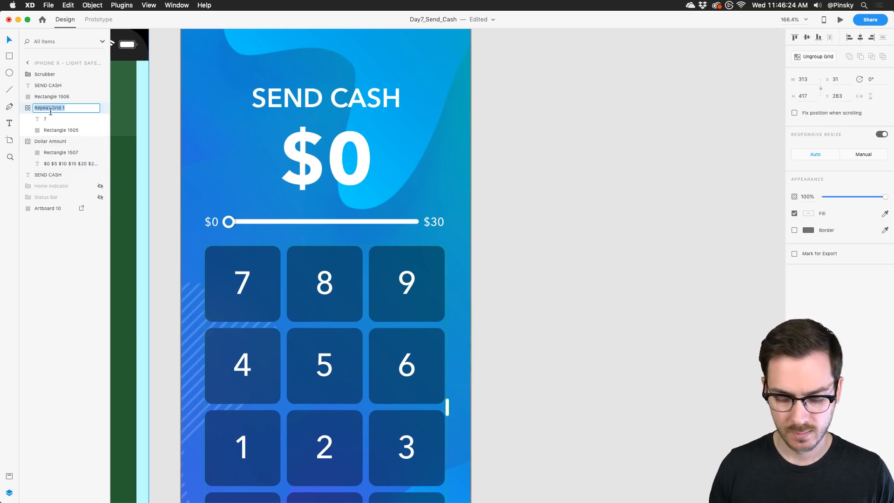
pyautogui.write('Buttons')
pyautogui.press('Return')
# Group the lower SEND CASH label with its rounded outline and name the group Send Cash Button.
pyautogui.scroll(-5, 326, 326)
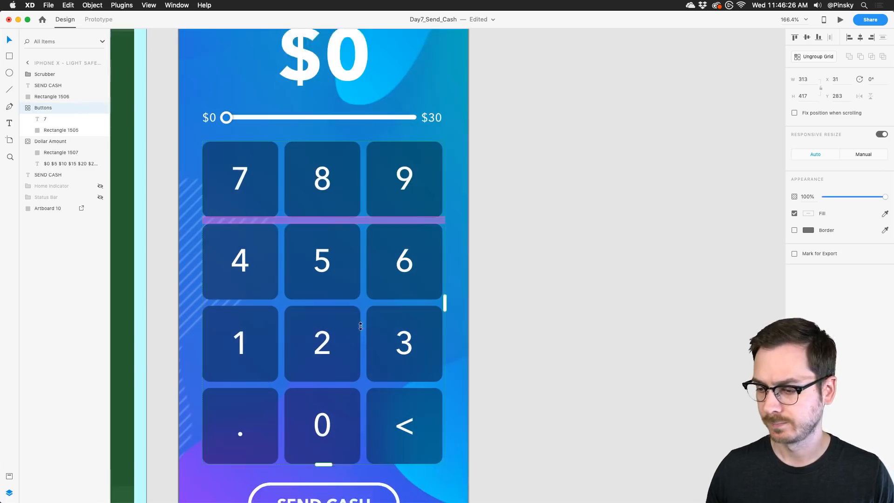
pyautogui.click(339, 472)
pyautogui.keyDown('shift'); pyautogui.click(393, 459); pyautogui.keyUp('shift')
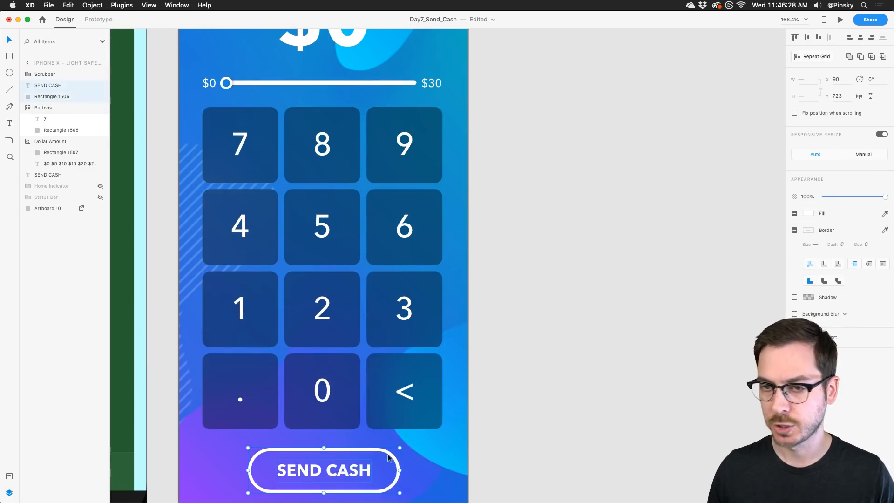
pyautogui.hotkey('ctrl', 'g')
pyautogui.doubleClick(46, 86)
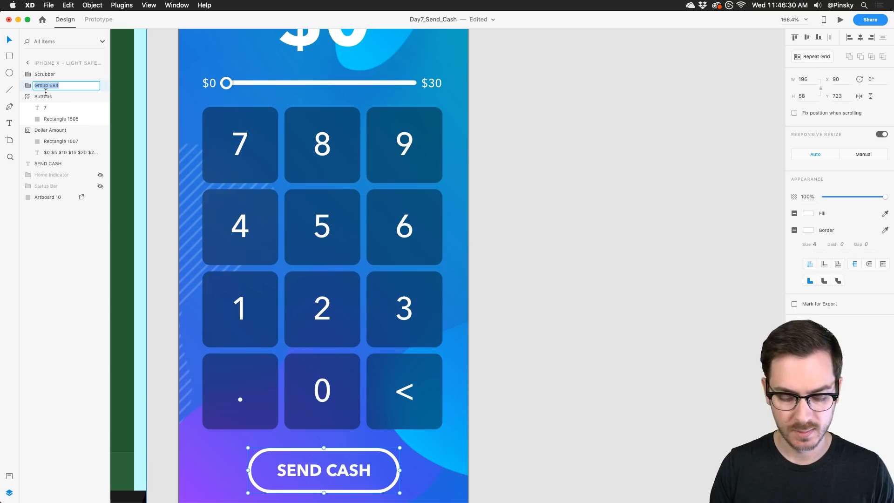
pyautogui.write('Send Cash Butt')
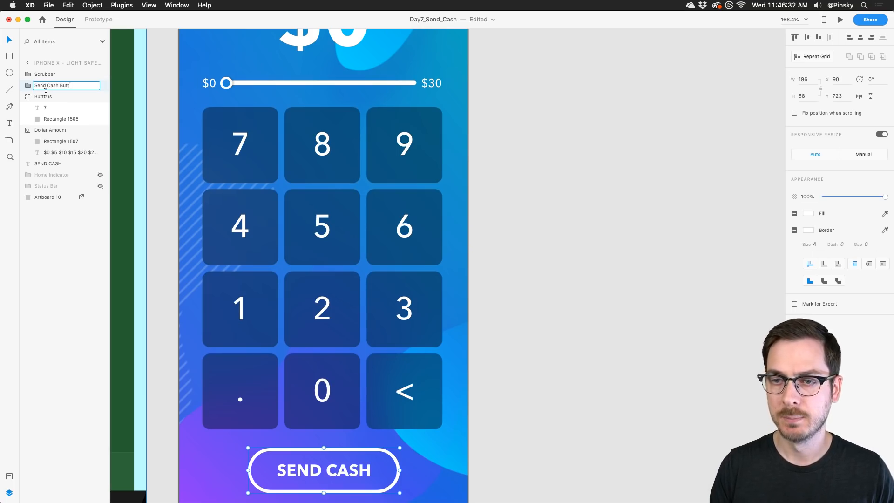
pyautogui.write('on')
pyautogui.press('Return')
pyautogui.scroll(1, 379, 215)
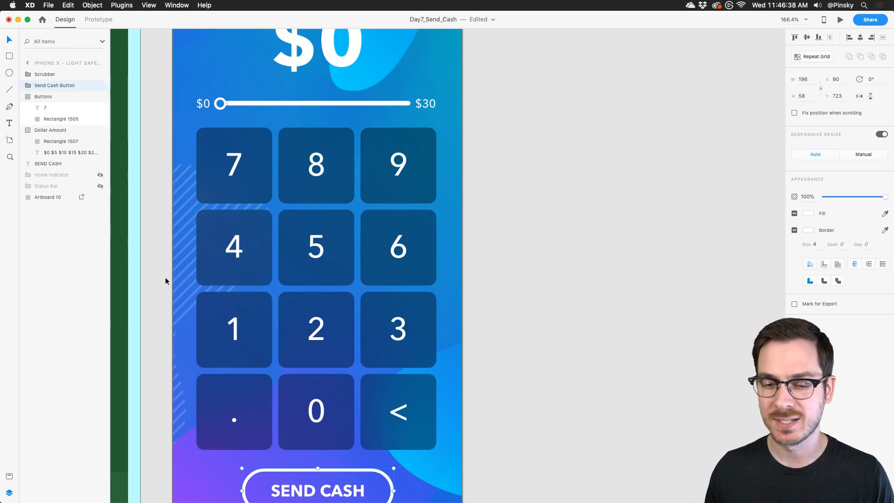
pyautogui.scroll(3, 259, 280)
pyautogui.scroll(1, 259, 280)
pyautogui.scroll(-1, 258, 280)
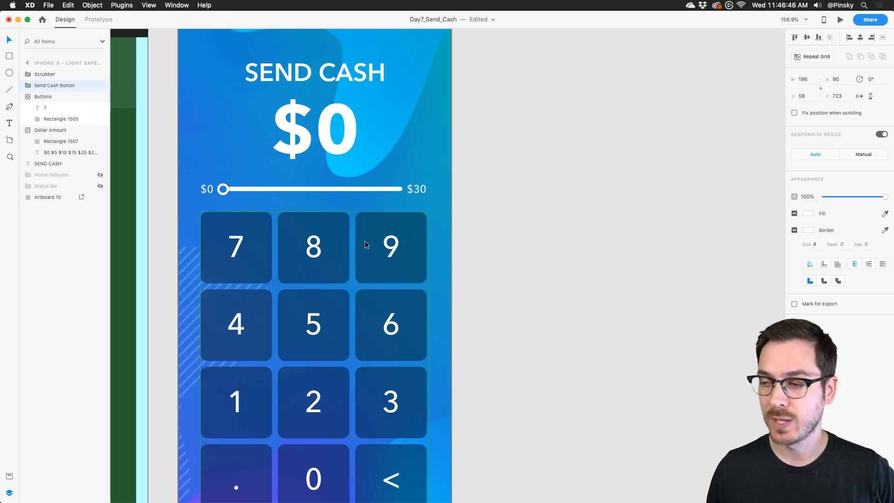
# Duplicate the Send Cash artboard directly beside the original at X 4255, Y 1421.
pyautogui.scroll(-5, 365, 241)
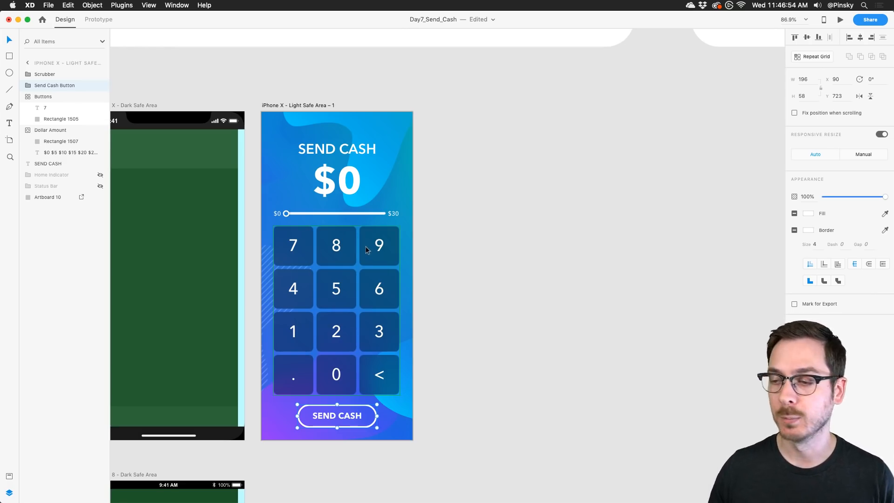
pyautogui.click(495, 214)
pyautogui.hscroll(5, 497, 215)
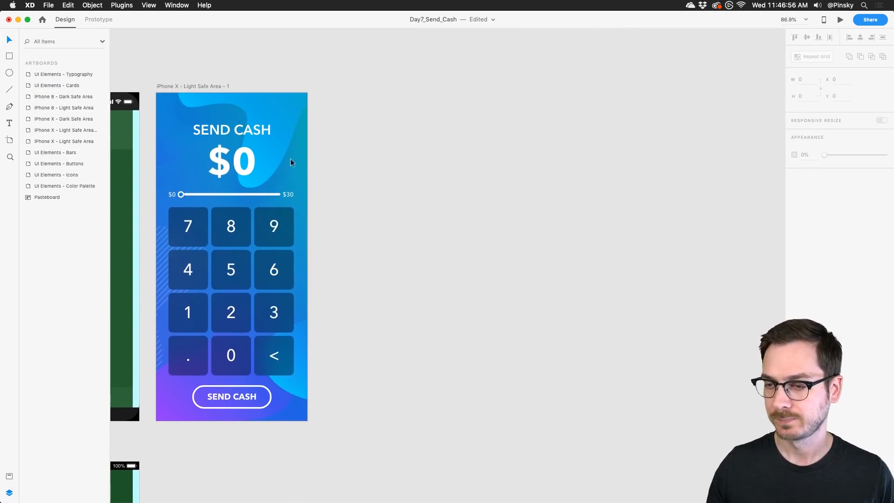
pyautogui.click(175, 83)
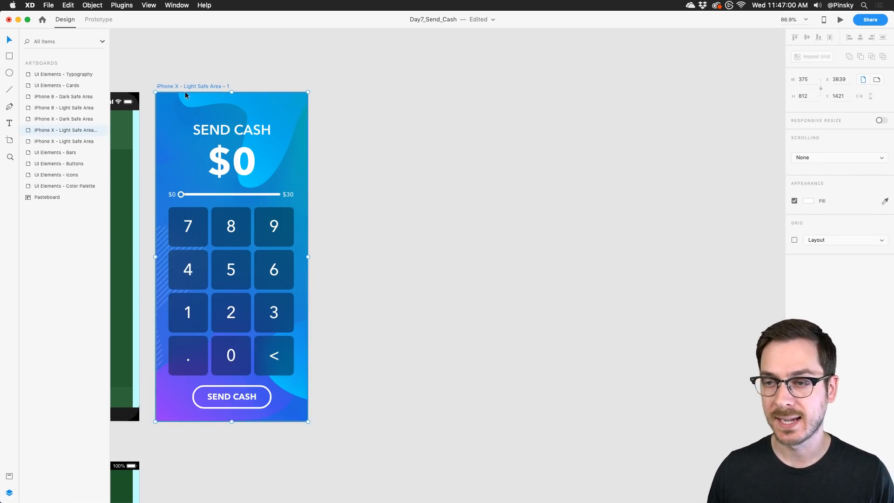
pyautogui.moveTo(185, 88); pyautogui.dragTo(342, 85)
# Move the Scrubber's knob along the slider line to X 260 on the duplicated artboard.
pyautogui.scroll(5, 447, 189)
pyautogui.scroll(3, 446, 192)
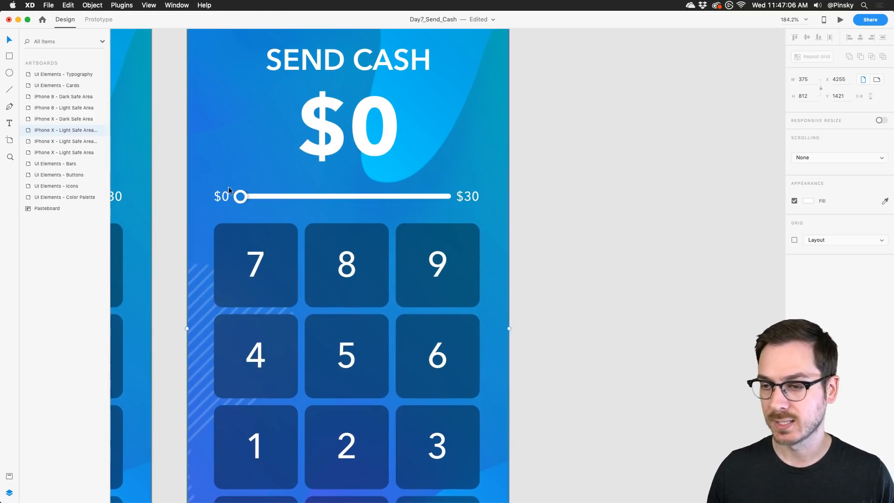
pyautogui.click(240, 196)
pyautogui.doubleClick(240, 196)
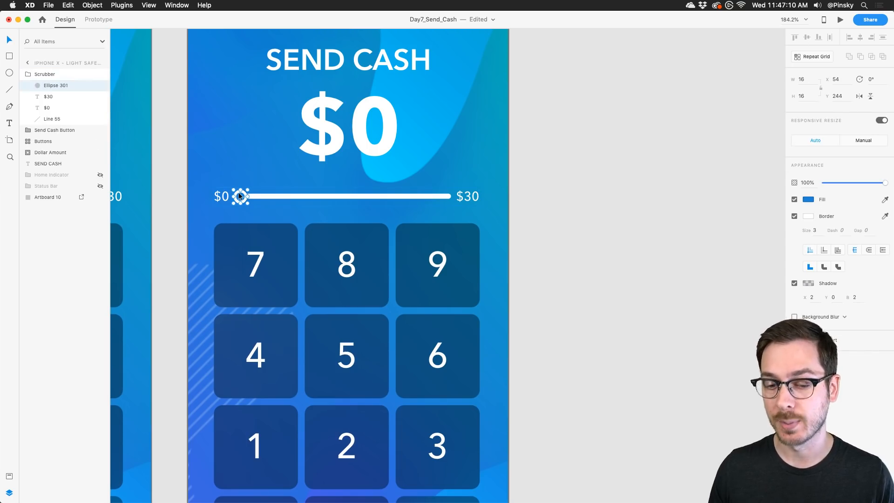
pyautogui.click(70, 74)
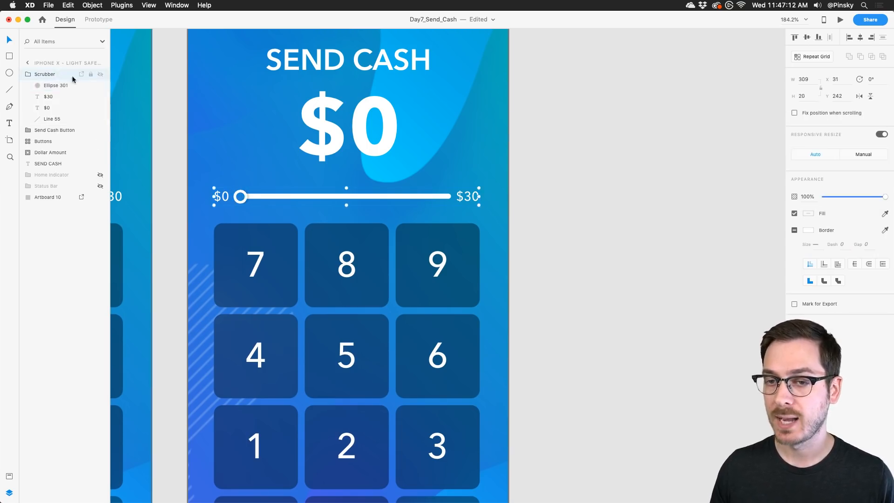
pyautogui.doubleClick(245, 197)
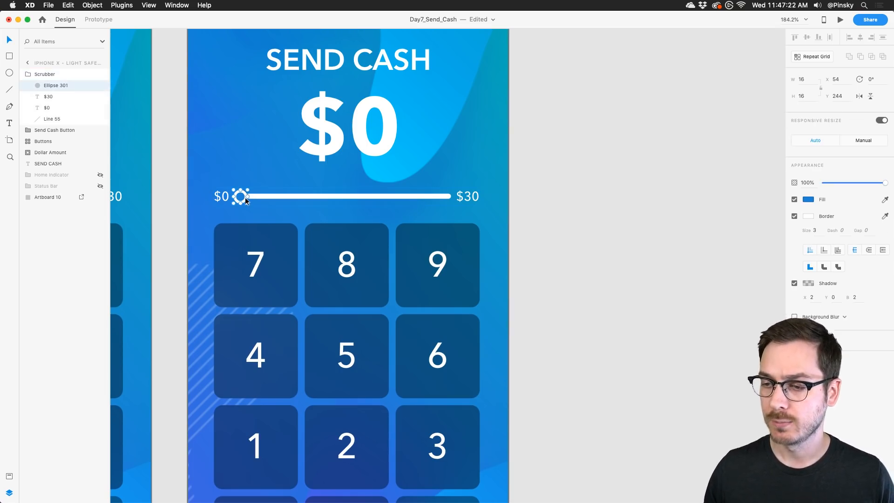
pyautogui.moveTo(241, 194); pyautogui.dragTo(418, 201)
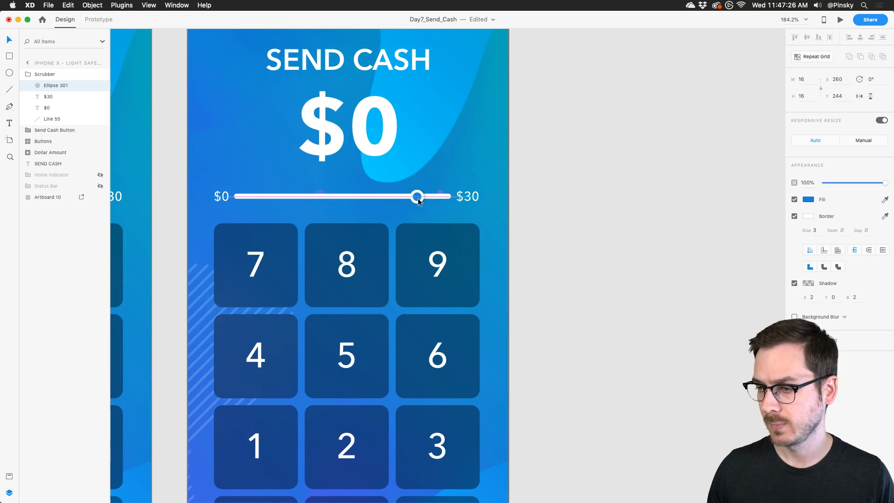
# Shift the stacked amounts inside the duplicate's Dollar Amount mask up to Y -401 so that only $25 shows.
pyautogui.scroll(-5, 418, 201)
pyautogui.scroll(2, 381, 199)
pyautogui.doubleClick(381, 199)
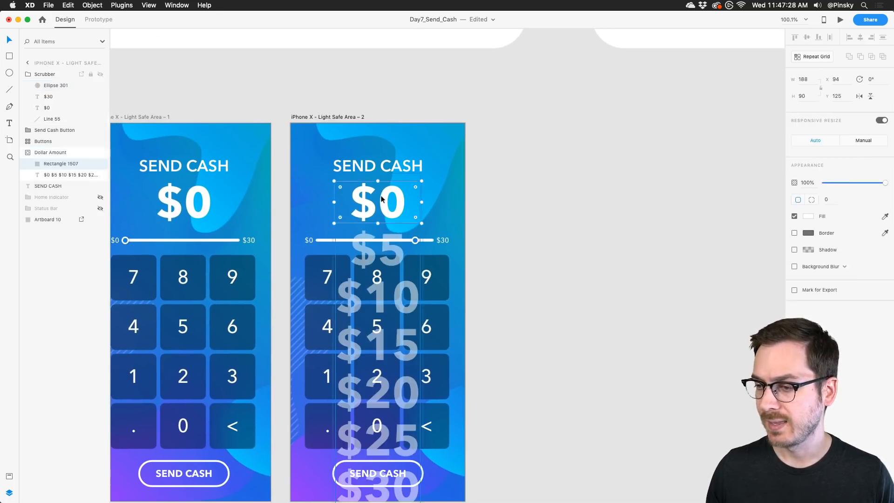
pyautogui.moveTo(383, 203); pyautogui.dragTo(383, 60)
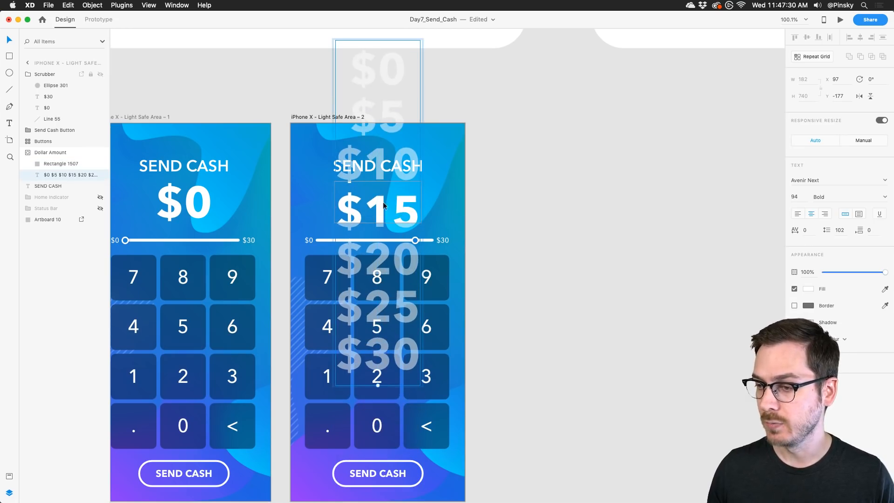
pyautogui.moveTo(385, 207); pyautogui.dragTo(377, 106)
pyautogui.press('Up')
pyautogui.press('Up')
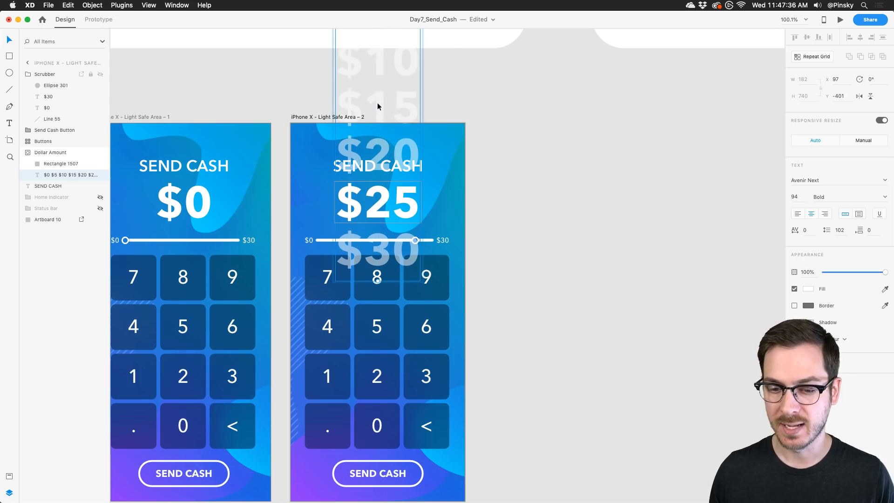
pyautogui.click(552, 227)
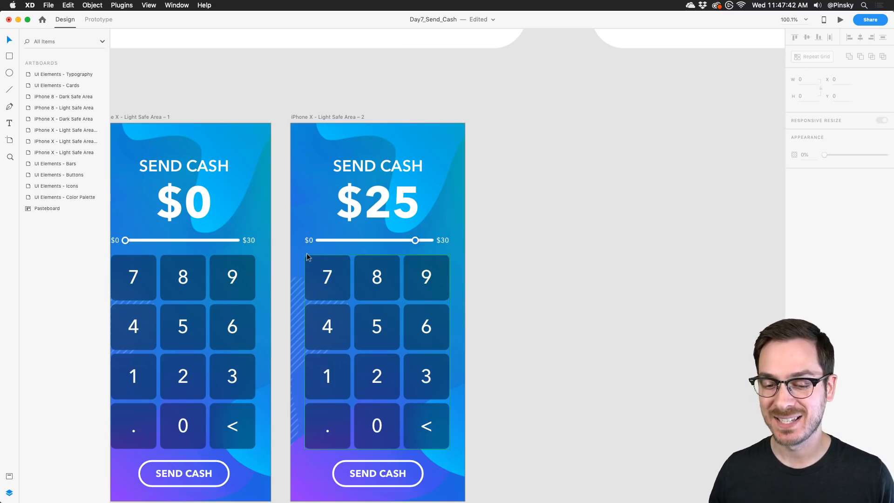
pyautogui.hscroll(-5, 524, 218)
pyautogui.scroll(-4, 524, 218)
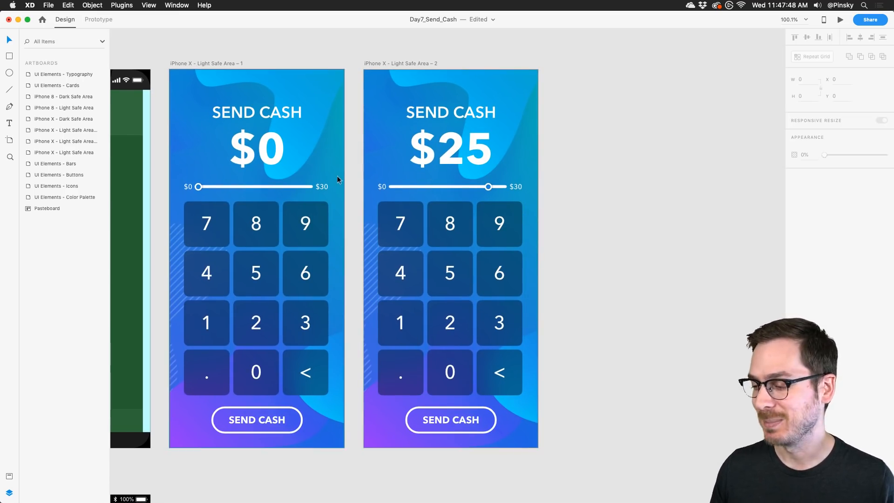
pyautogui.hscroll(-2, 337, 177)
pyautogui.scroll(-1, 337, 177)
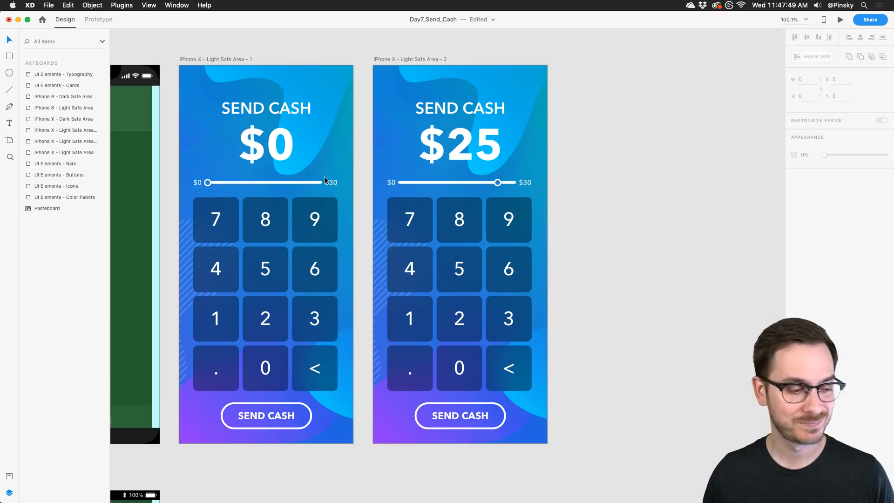
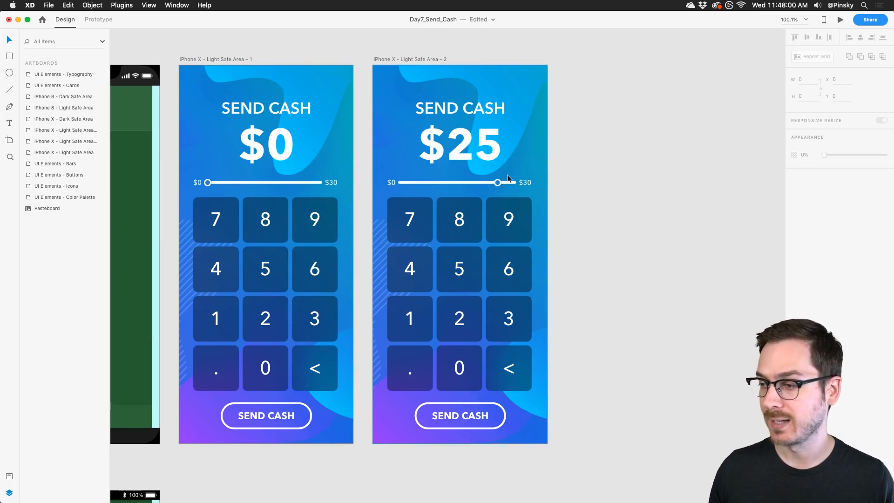
# Switch the document to Prototype mode to work on the $0 and $25 artboards.
pyautogui.scroll(5, 507, 175)
pyautogui.scroll(-5, 470, 194)
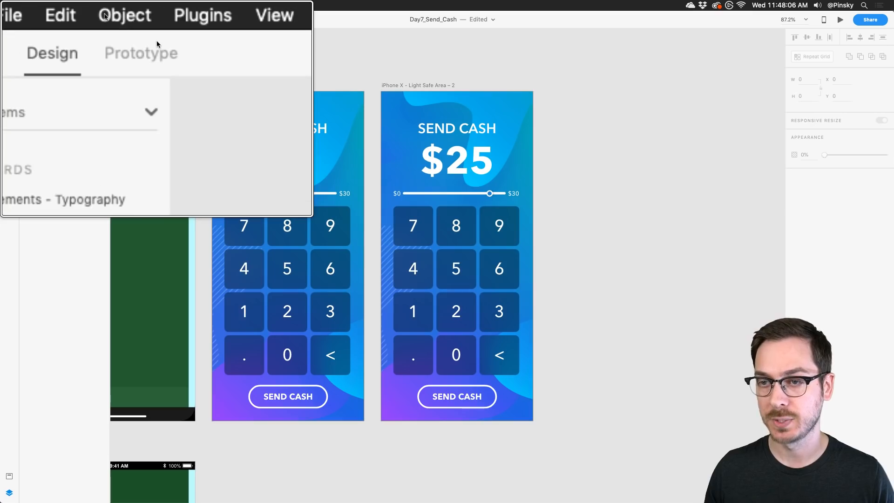
pyautogui.click(97, 19)
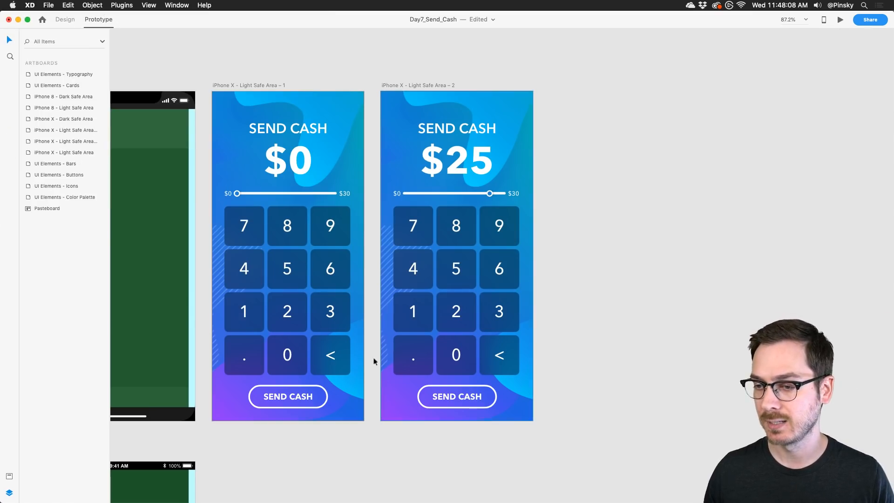
pyautogui.scroll(5, 262, 185)
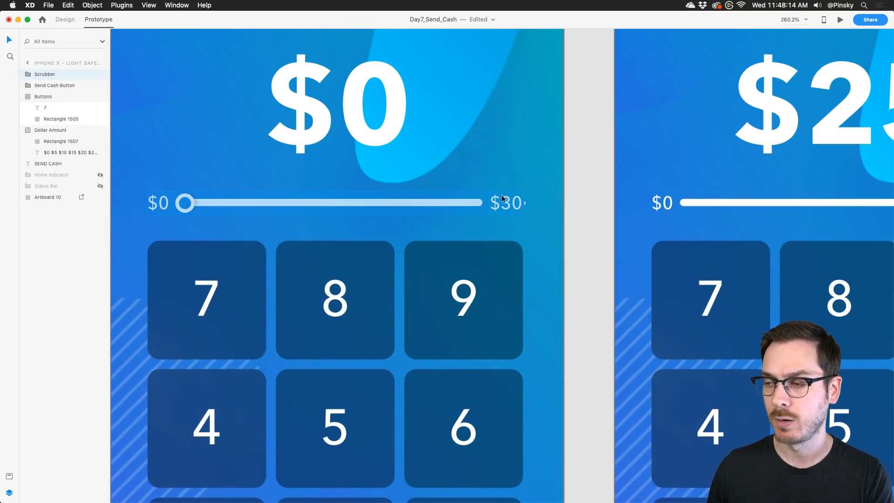
# Link the slider knob on the $0 artboard to the $25 artboard with a Drag trigger and Auto-Animate action.
pyautogui.scroll(-3, 474, 193)
pyautogui.click(474, 193)
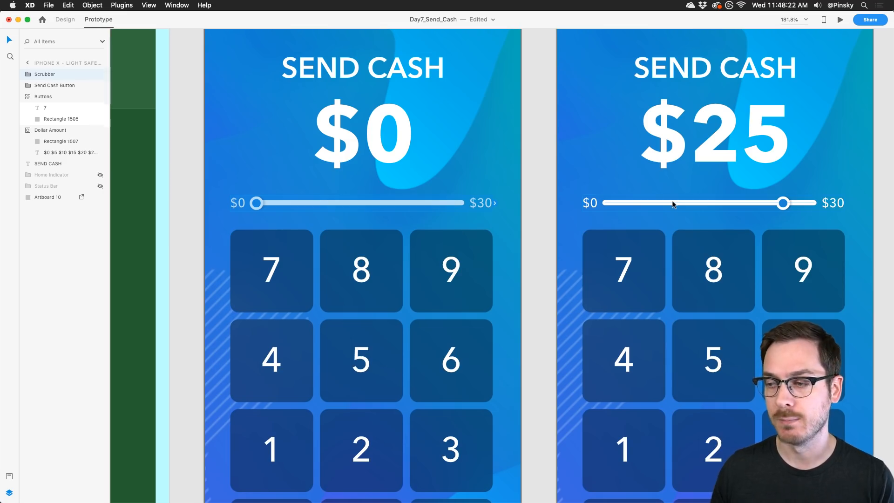
pyautogui.doubleClick(257, 203)
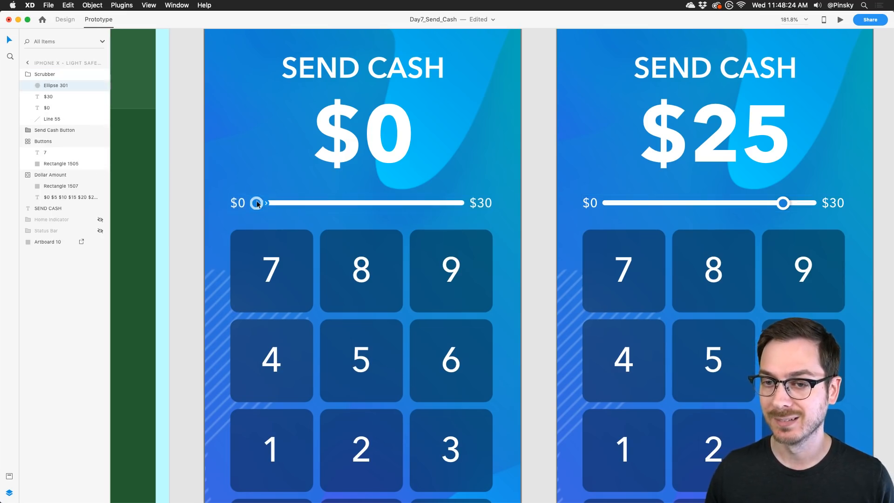
pyautogui.moveTo(268, 201); pyautogui.dragTo(606, 143)
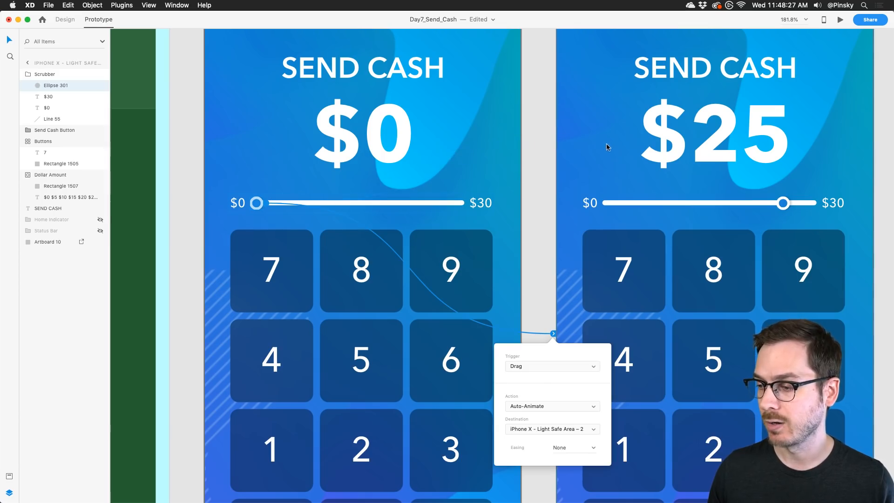
pyautogui.click(536, 366)
pyautogui.click(535, 358)
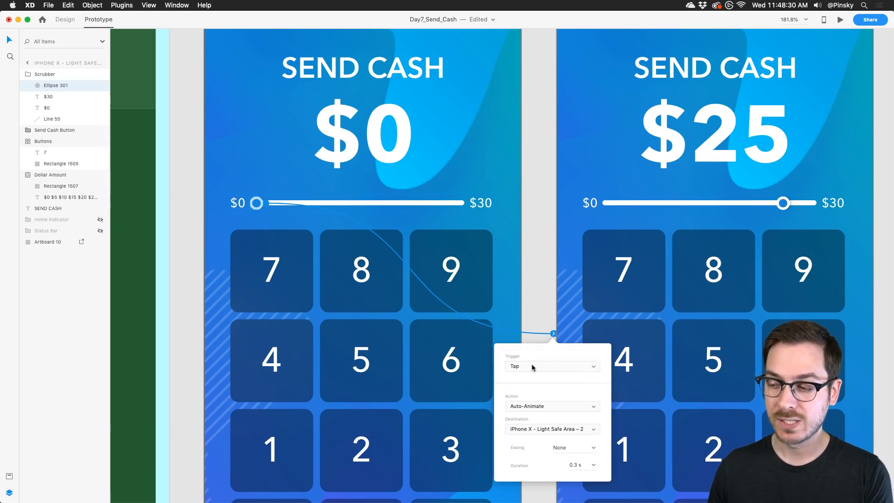
pyautogui.click(534, 366)
pyautogui.click(531, 374)
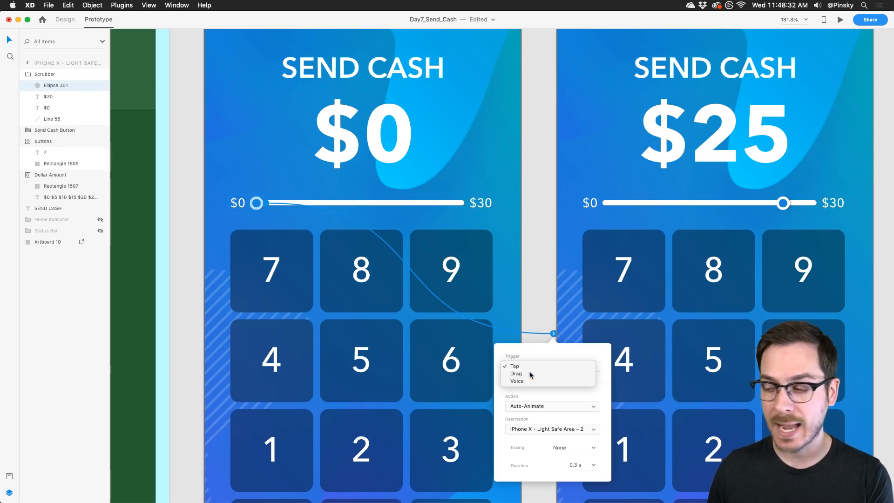
pyautogui.click(532, 409)
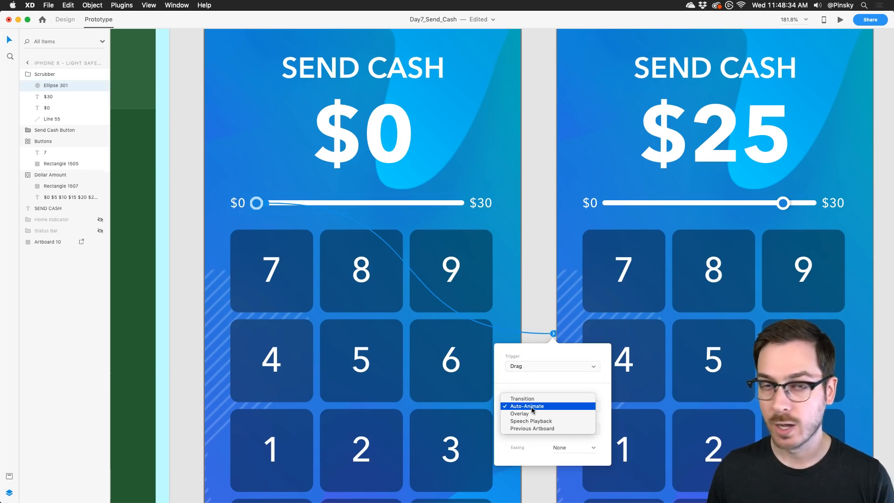
pyautogui.click(533, 409)
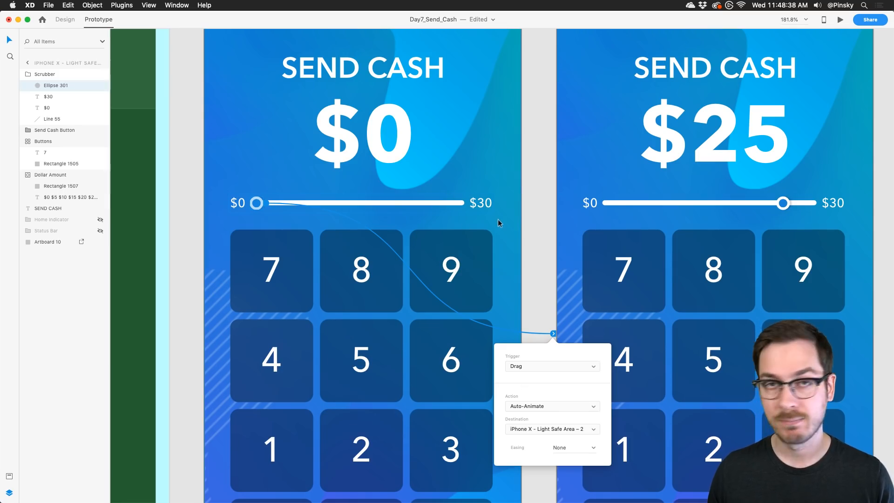
# Preview the prototype and test sliding the knob from $0 towards $30.
pyautogui.click(484, 206)
pyautogui.scroll(-5, 485, 205)
pyautogui.hscroll(2, 484, 205)
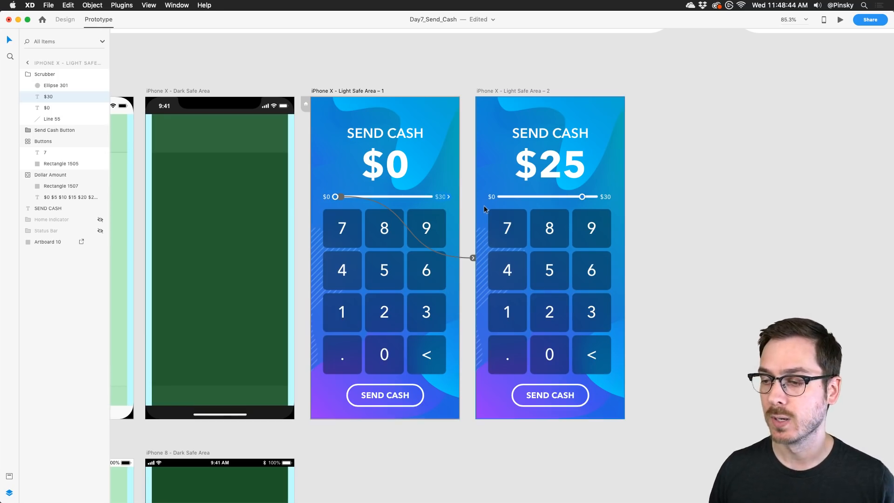
pyautogui.scroll(5, 484, 205)
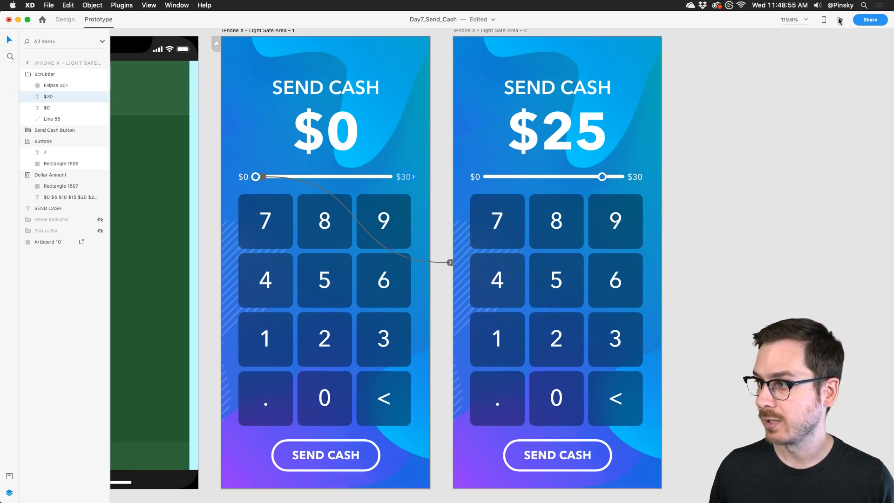
pyautogui.click(840, 20)
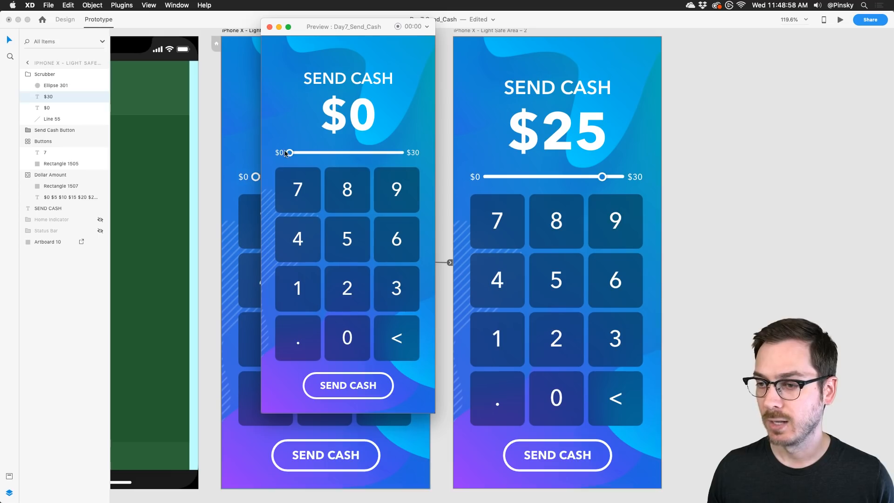
pyautogui.moveTo(293, 155); pyautogui.dragTo(408, 152)
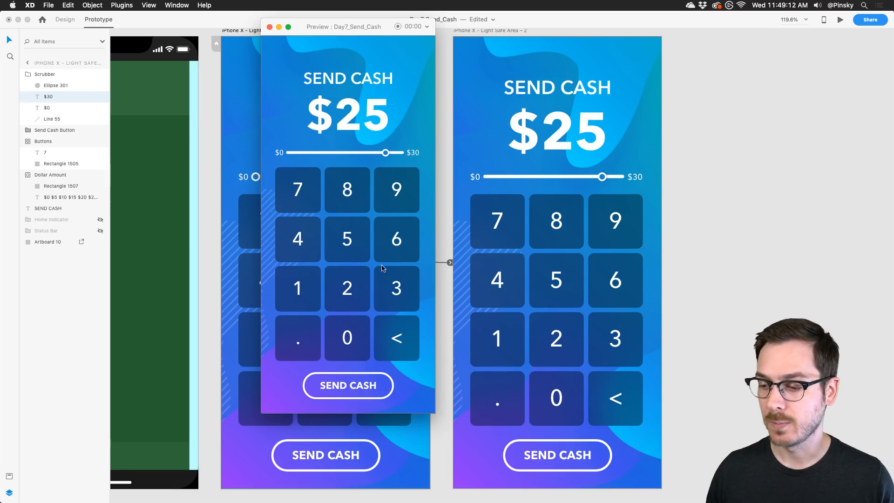
pyautogui.press('super+w')
# Return to Design mode and lower the $0 artboard's Send Cash button opacity to 20%.
pyautogui.scroll(-3, 382, 268)
pyautogui.click(65, 20)
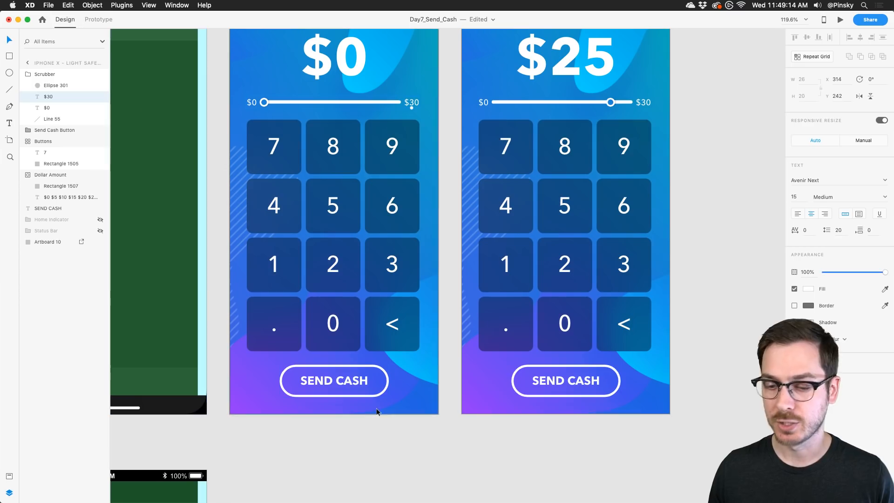
pyautogui.click(346, 382)
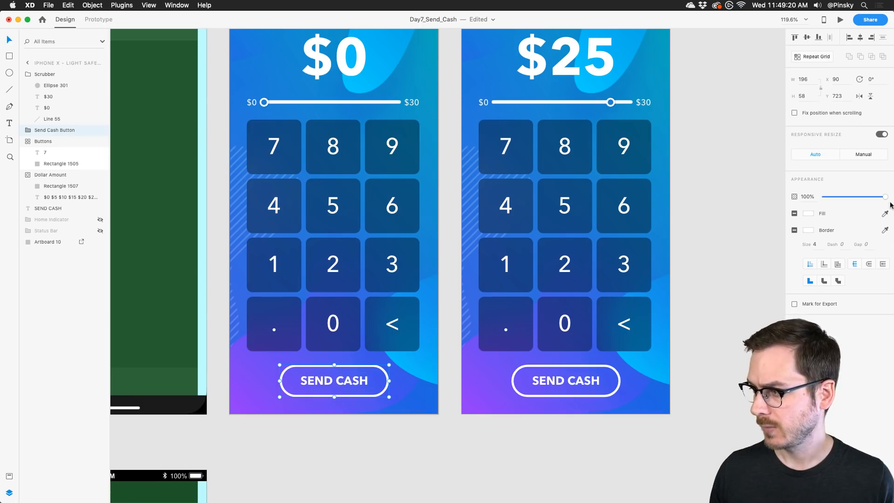
pyautogui.moveTo(885, 196); pyautogui.dragTo(835, 197)
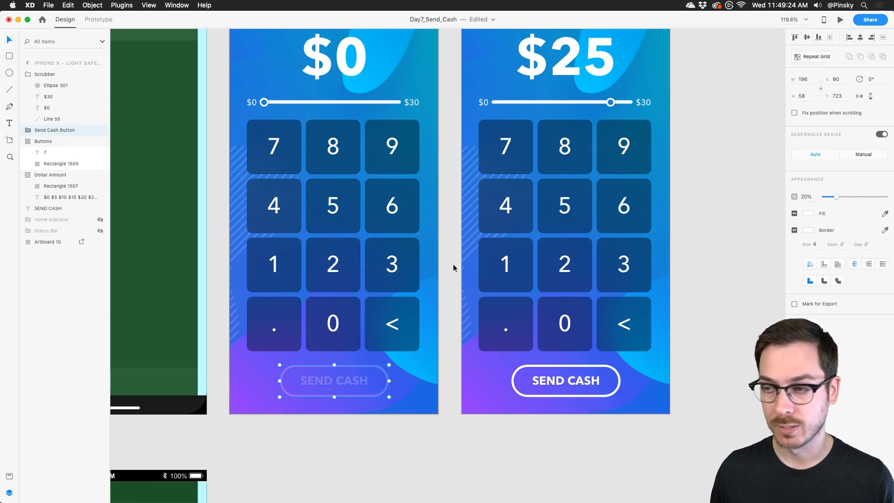
# Preview the slider again to check the faded Send Cash button's transition between $0 and $25.
pyautogui.press('super+Return')
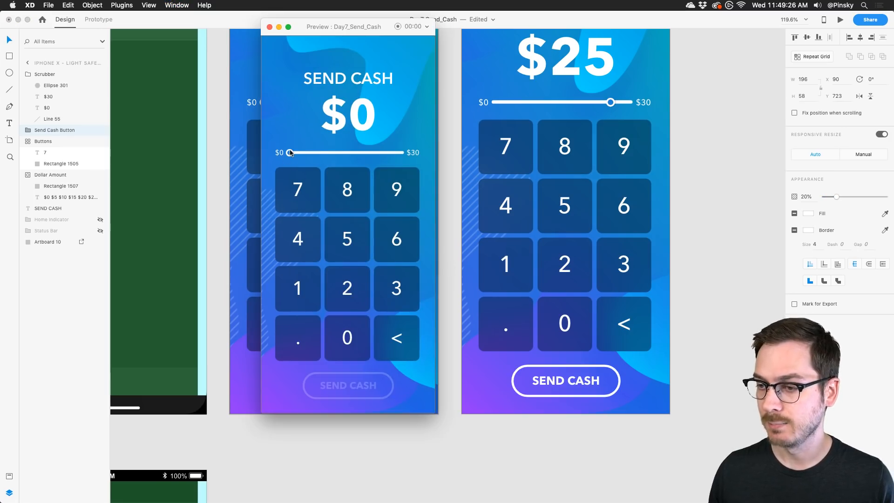
pyautogui.moveTo(290, 153); pyautogui.dragTo(409, 153)
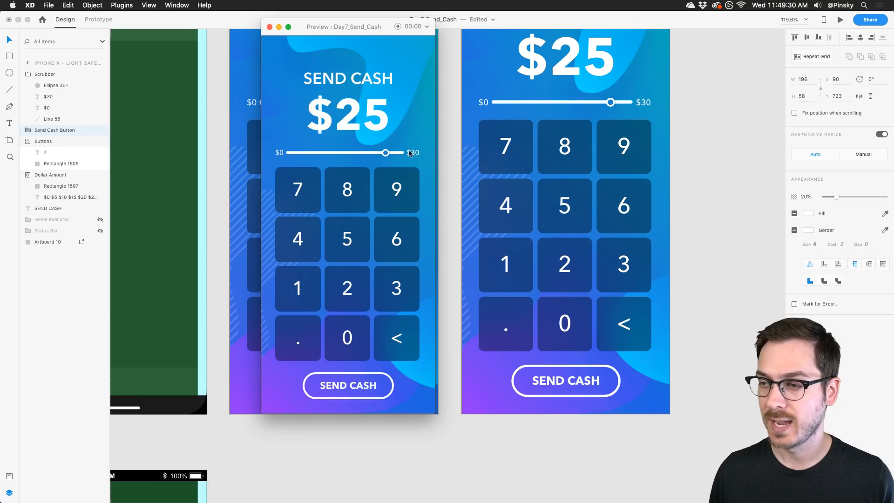
pyautogui.click(456, 223)
# Duplicate the $25 artboard directly beside it at X 4671, Y 1421.
pyautogui.scroll(2, 456, 222)
pyautogui.scroll(-4, 457, 223)
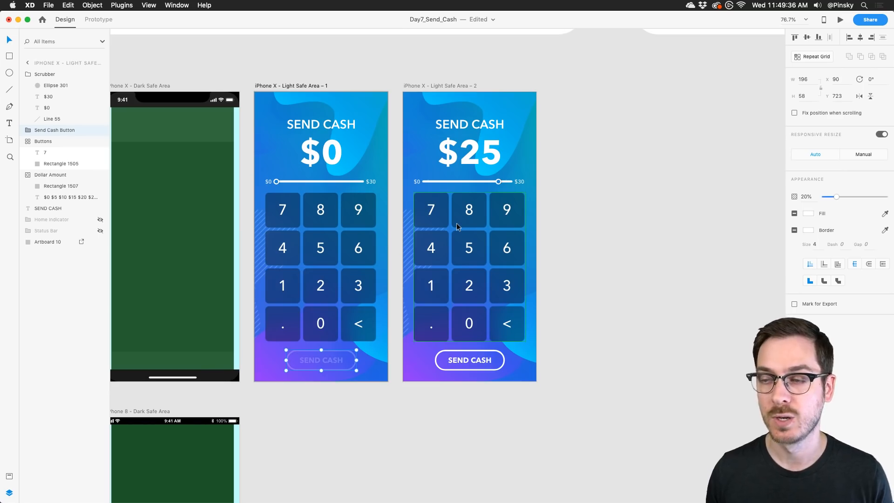
pyautogui.hscroll(5, 456, 223)
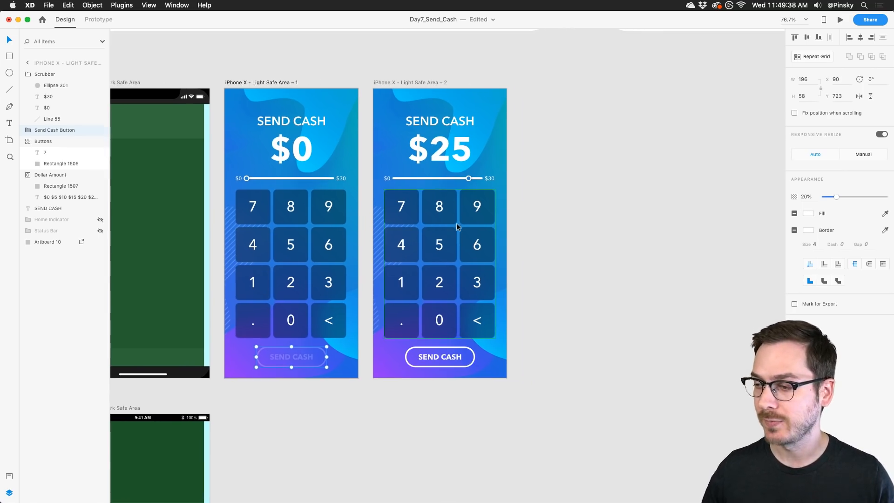
pyautogui.hscroll(2, 549, 200)
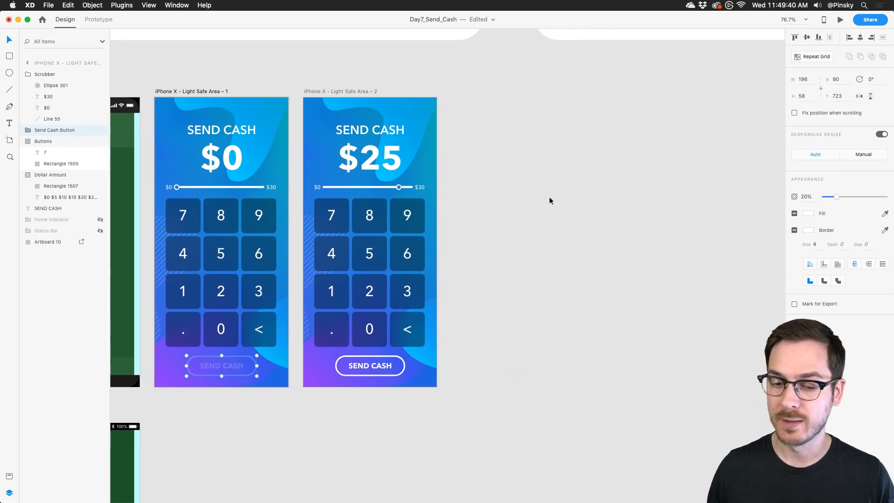
pyautogui.hscroll(1, 550, 197)
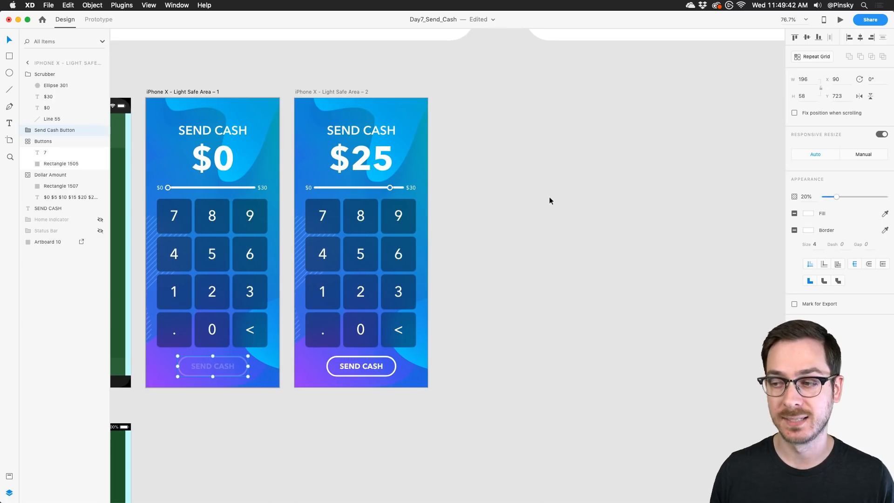
pyautogui.press('alt')
pyautogui.moveTo(314, 90); pyautogui.dragTo(463, 92)
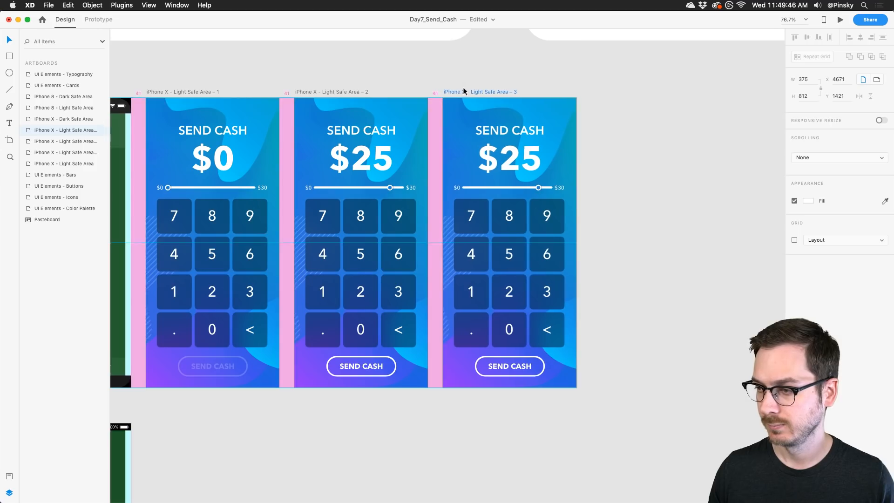
# Delete the number keypad from the third artboard.
pyautogui.hscroll(10, 463, 91)
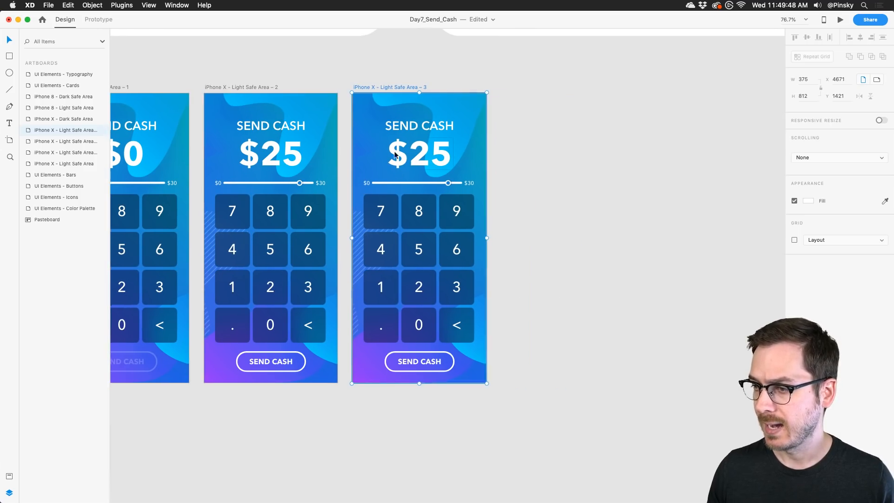
pyautogui.click(378, 209)
pyautogui.press('Delete')
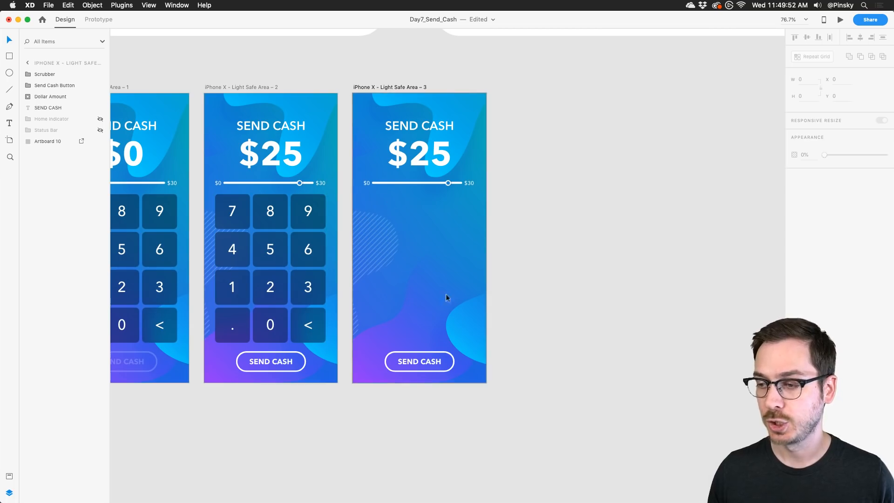
# Draw a circle about 63 by 63 below the slider's $0 label on the third artboard, at X 31, Y 284.
pyautogui.scroll(5, 370, 216)
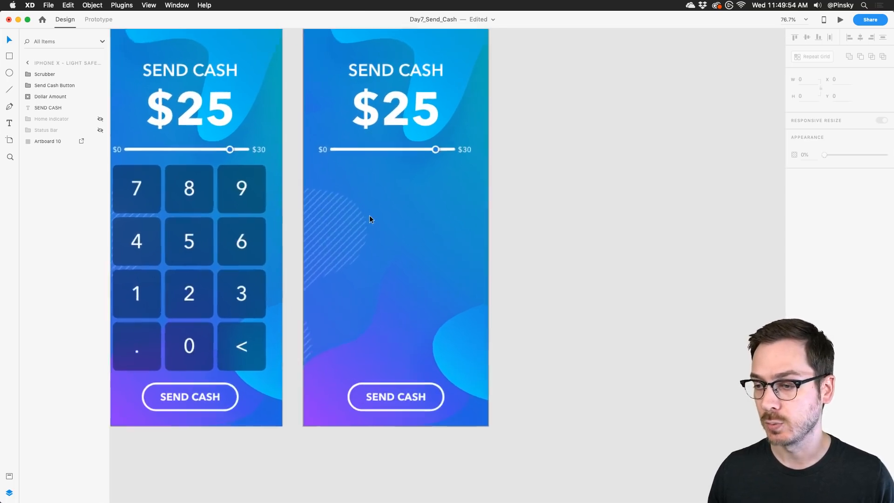
pyautogui.click(10, 73)
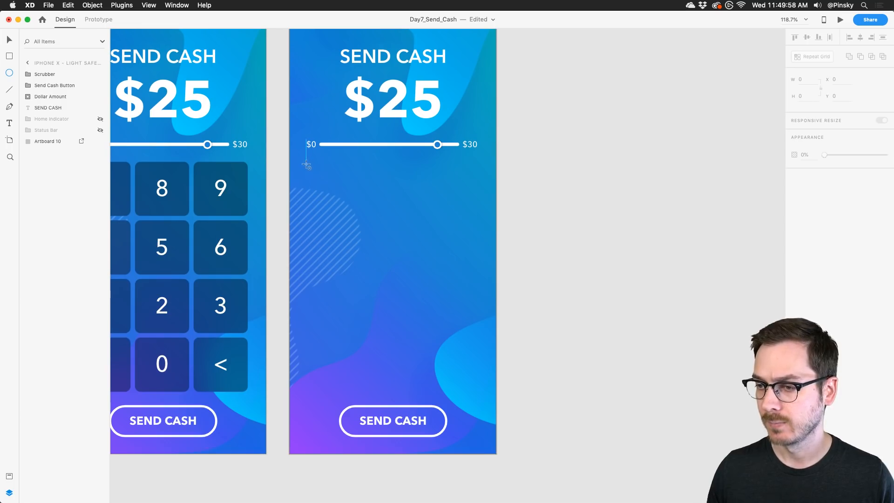
pyautogui.moveTo(307, 164); pyautogui.dragTo(348, 200)
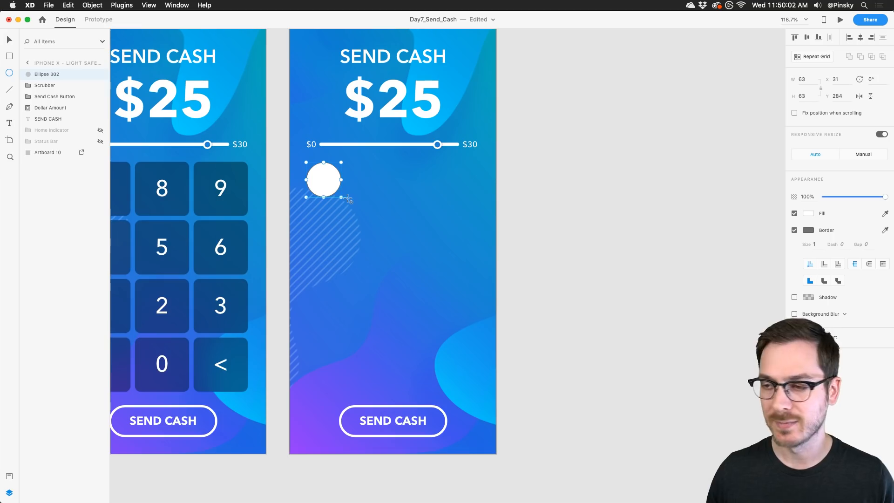
pyautogui.press('v')
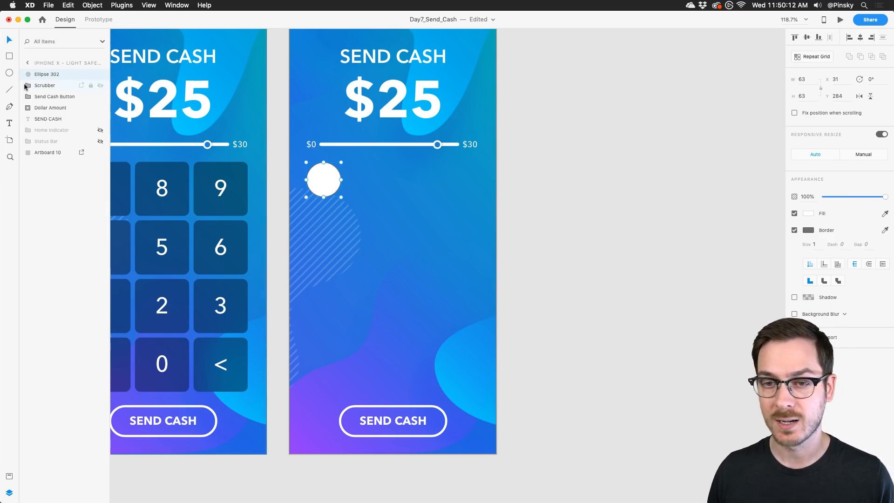
# Add the text "Name" beside the white circle on the third artboard.
pyautogui.click(9, 123)
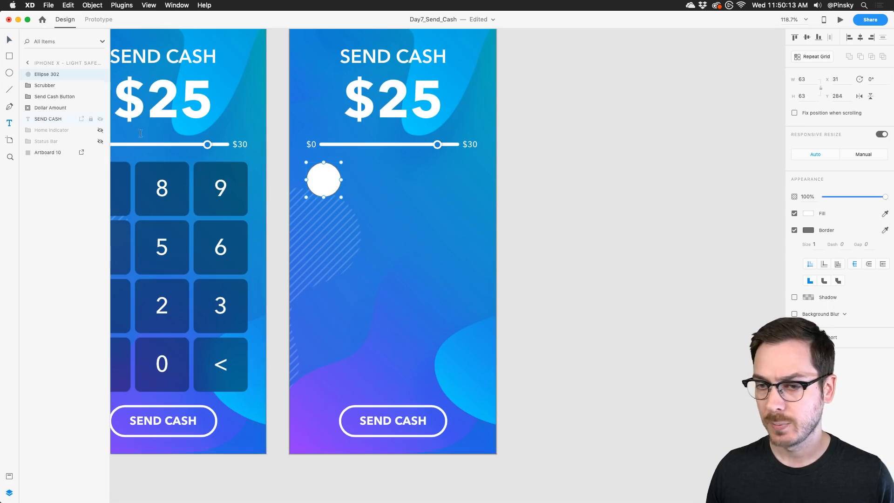
pyautogui.click(351, 182)
pyautogui.write('Name')
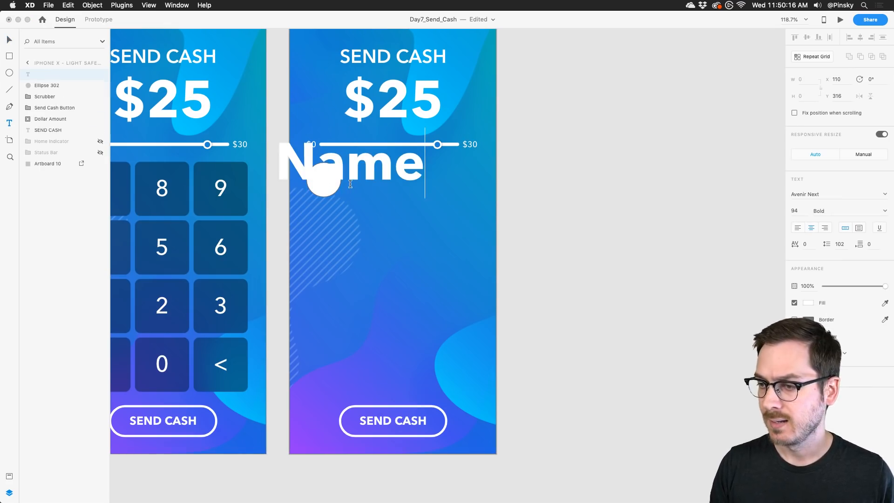
pyautogui.press('Escape')
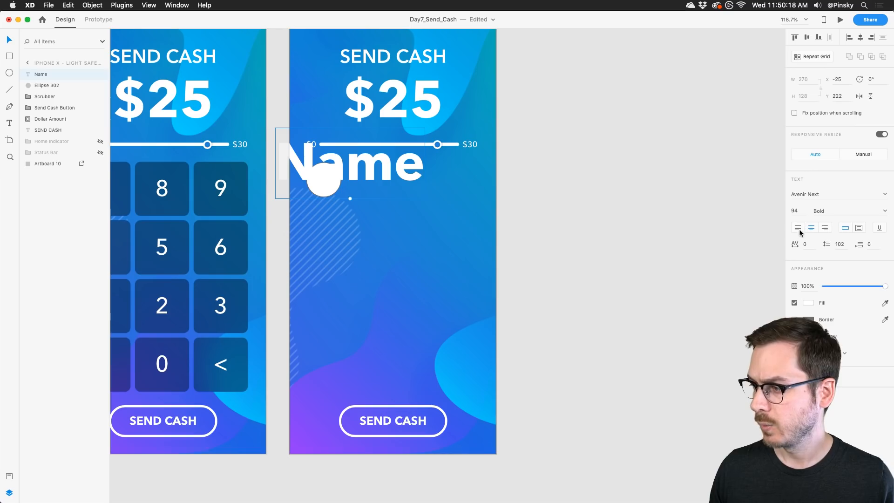
# Style the Name text as left-aligned Medium at size 25 and centre it vertically beside the circle at X 110, Y 299.
pyautogui.click(884, 211)
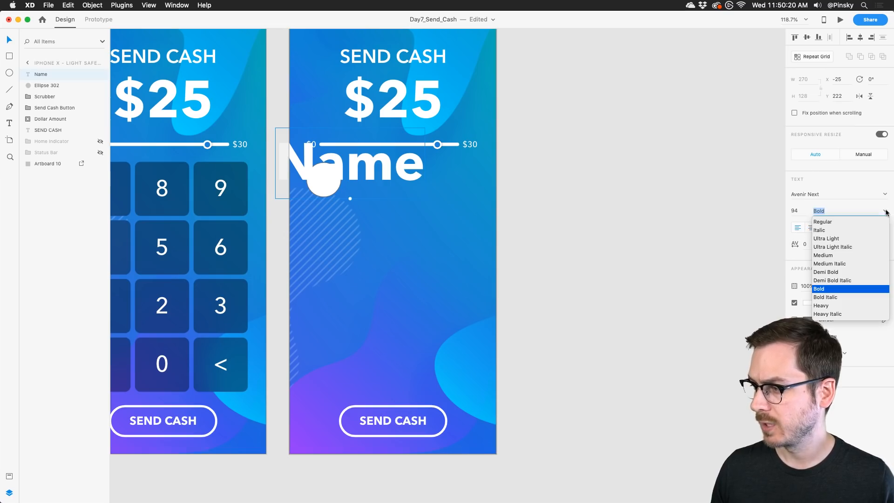
pyautogui.click(830, 256)
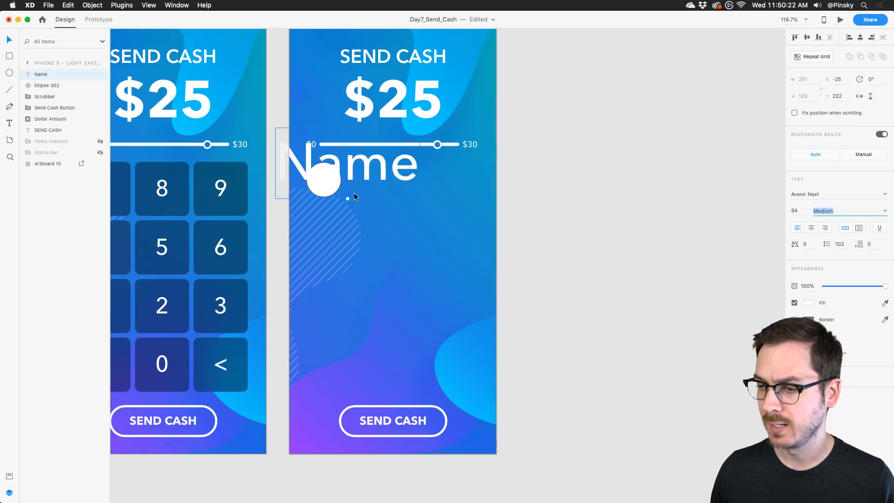
pyautogui.moveTo(361, 166); pyautogui.dragTo(389, 177)
pyautogui.moveTo(385, 209); pyautogui.dragTo(368, 181)
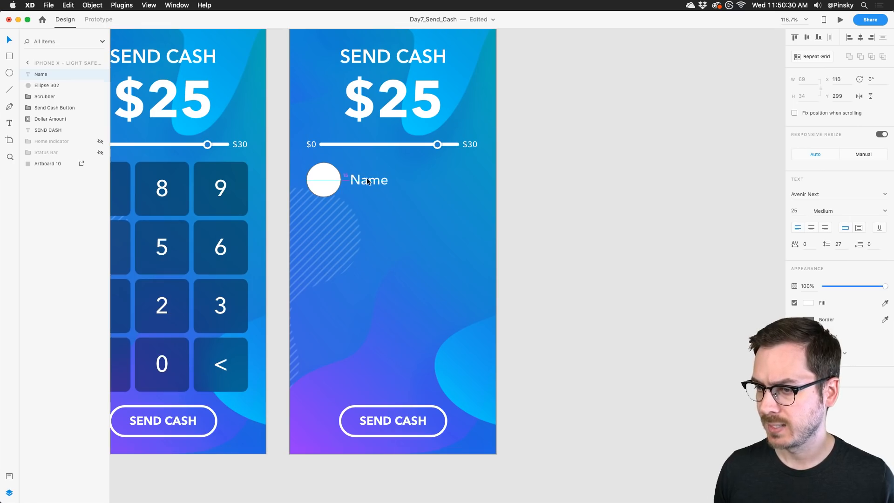
# Remove the border from the white circle beside the Name text.
pyautogui.click(336, 176)
pyautogui.click(794, 230)
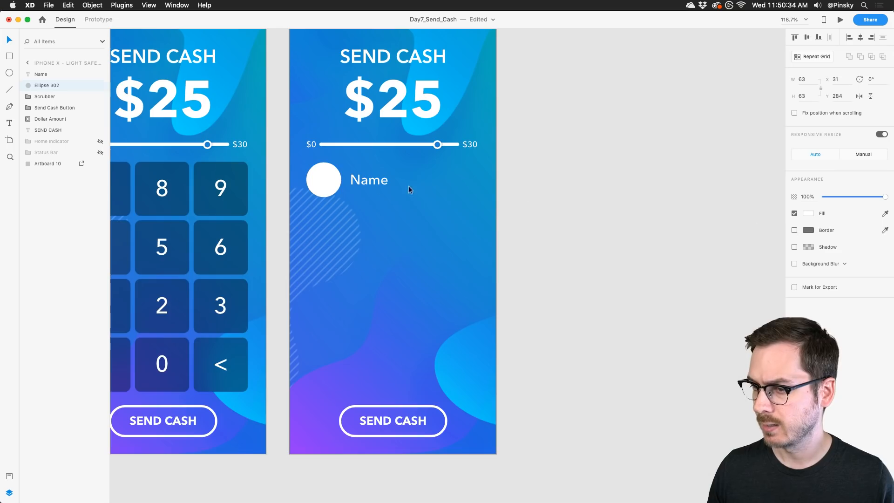
pyautogui.scroll(-3, 370, 191)
pyautogui.scroll(3, 370, 191)
pyautogui.hscroll(2, 370, 191)
pyautogui.scroll(-1, 371, 191)
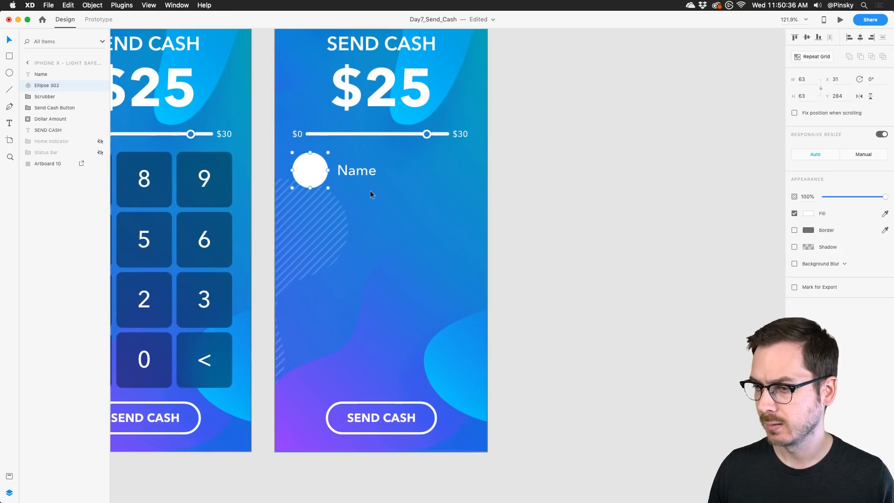
pyautogui.keyDown('shift'); pyautogui.click(351, 172); pyautogui.keyUp('shift')
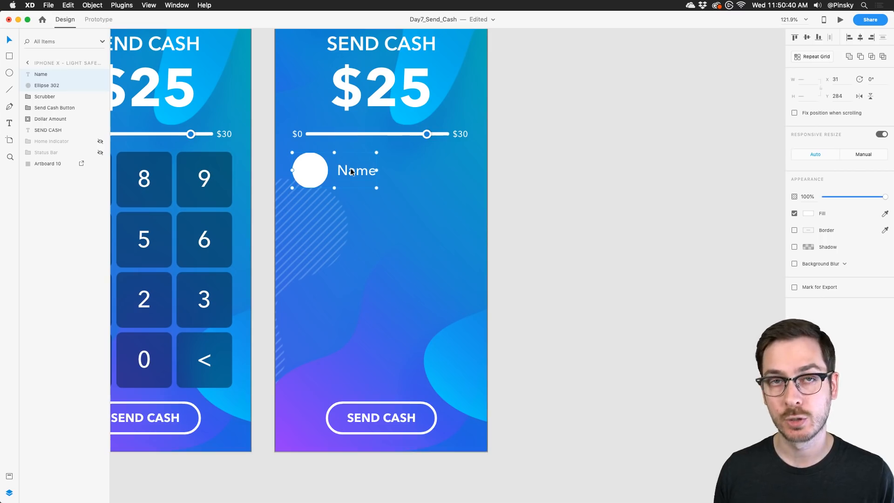
pyautogui.press('super+r')
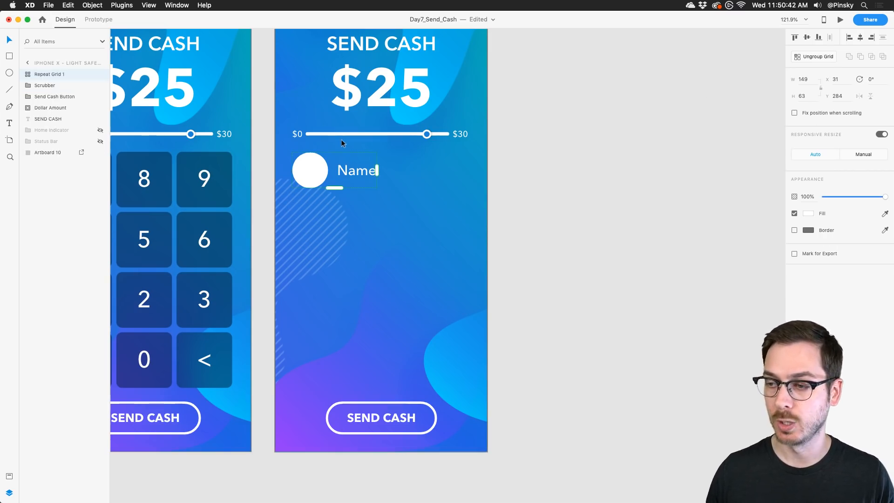
pyautogui.press('Escape')
pyautogui.click(365, 172)
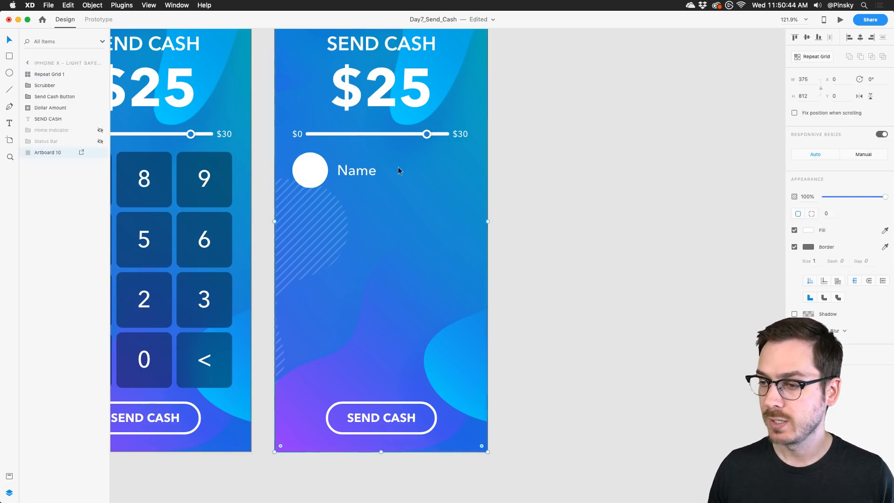
pyautogui.doubleClick(360, 171)
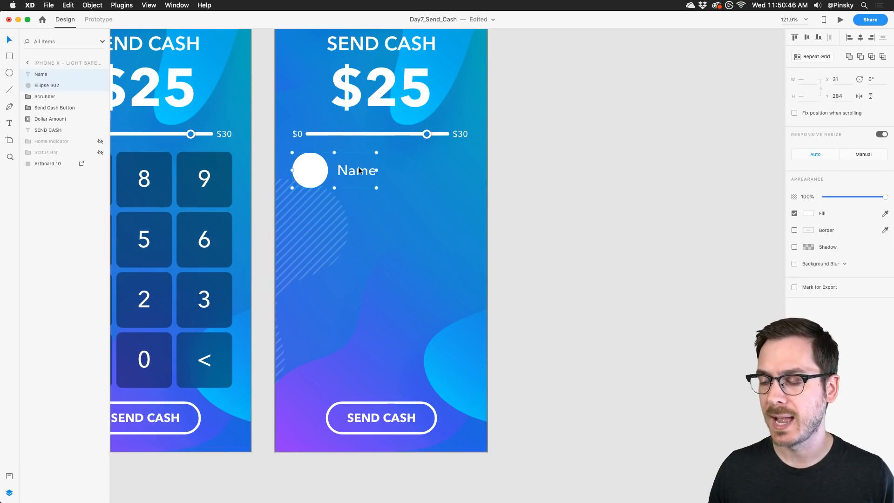
# Convert the Name text beside the white circle to area text and widen its box to 230.
pyautogui.doubleClick(362, 174)
pyautogui.press('Escape')
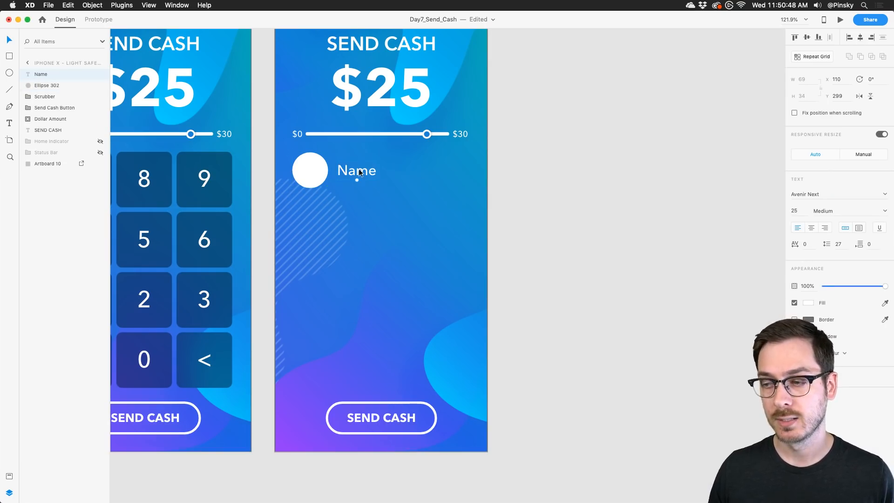
pyautogui.click(859, 227)
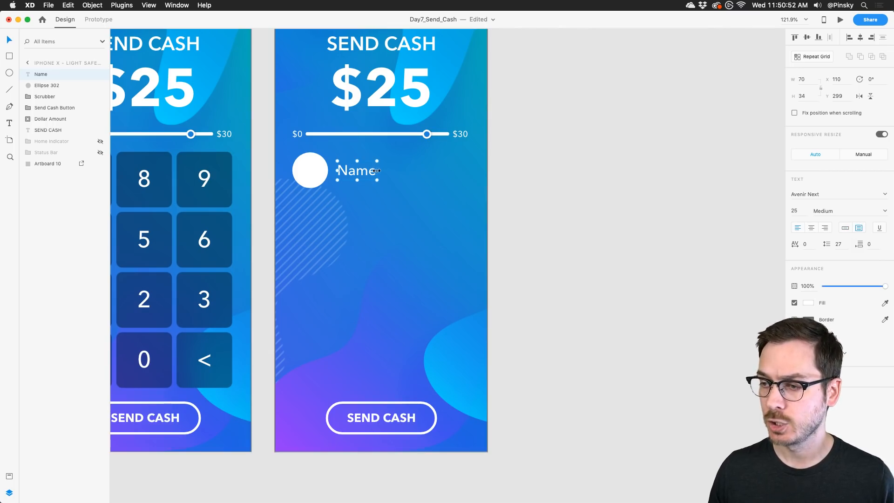
pyautogui.moveTo(376, 171); pyautogui.dragTo(466, 173)
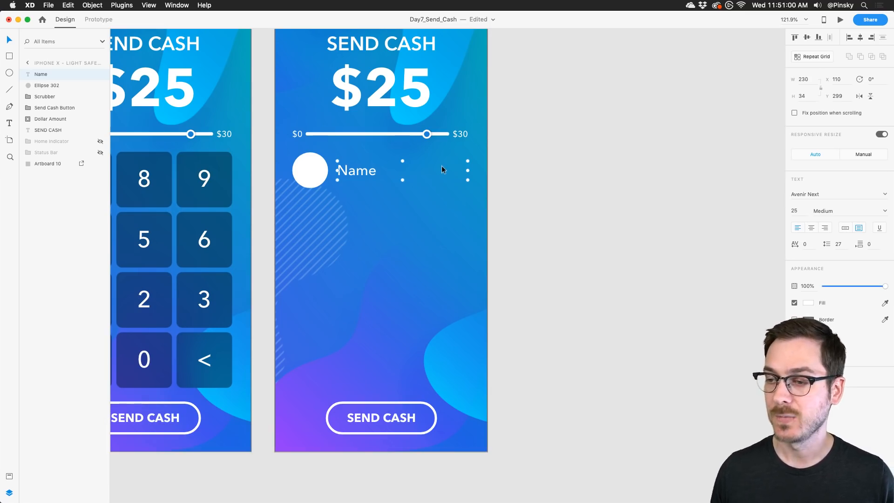
# Turn the circle and Name text into a vertical repeat grid of five rows with slightly wider row spacing, about 416 high overall.
pyautogui.keyDown('shift'); pyautogui.click(320, 168); pyautogui.keyUp('shift')
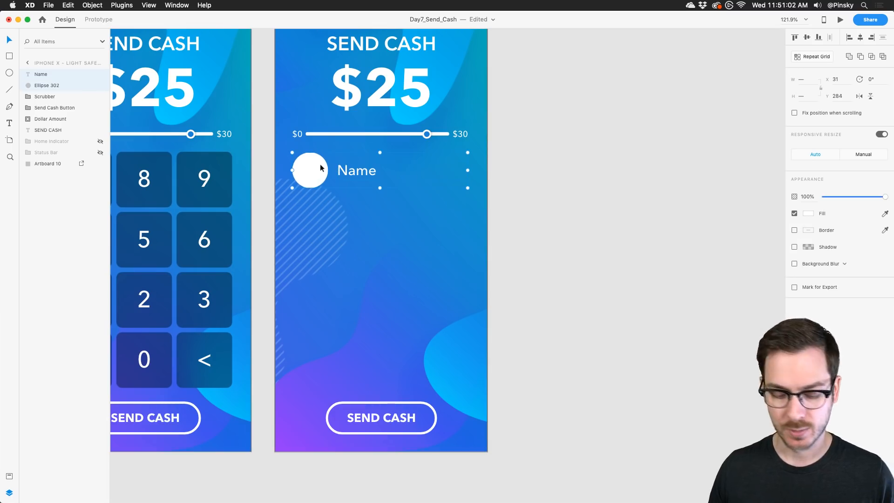
pyautogui.press('super+r')
pyautogui.moveTo(380, 188); pyautogui.dragTo(391, 380)
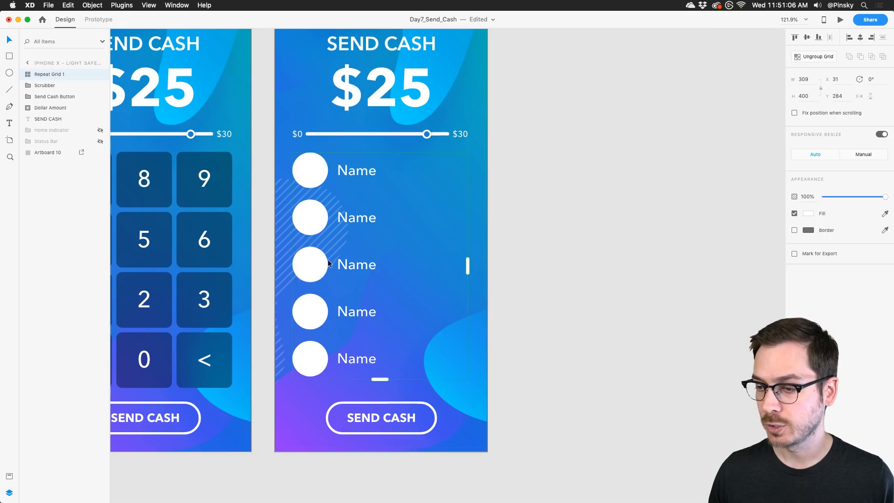
pyautogui.moveTo(326, 240); pyautogui.dragTo(325, 244)
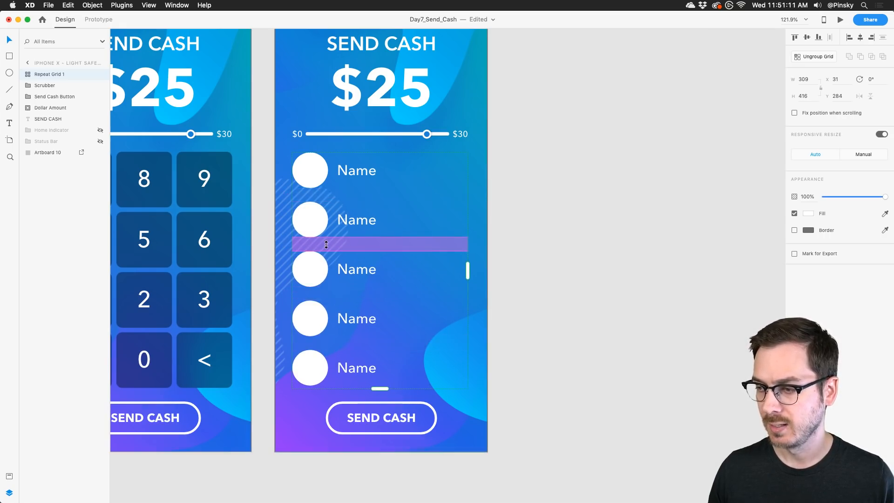
pyautogui.hscroll(2, 566, 242)
pyautogui.click(566, 241)
pyautogui.hscroll(-5, 259, 220)
pyautogui.scroll(-2, 259, 220)
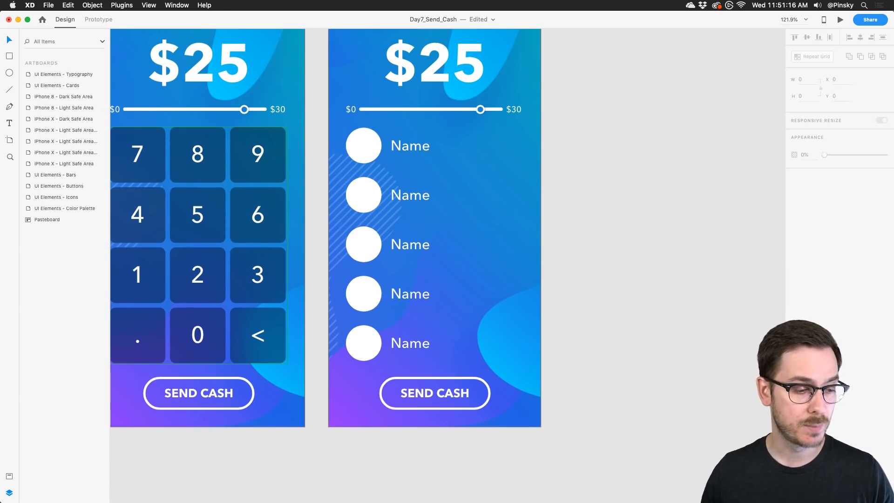
# Switch to Finder and check the Stock folder and its People subfolder for portrait photos.
pyautogui.press('super+Tab')
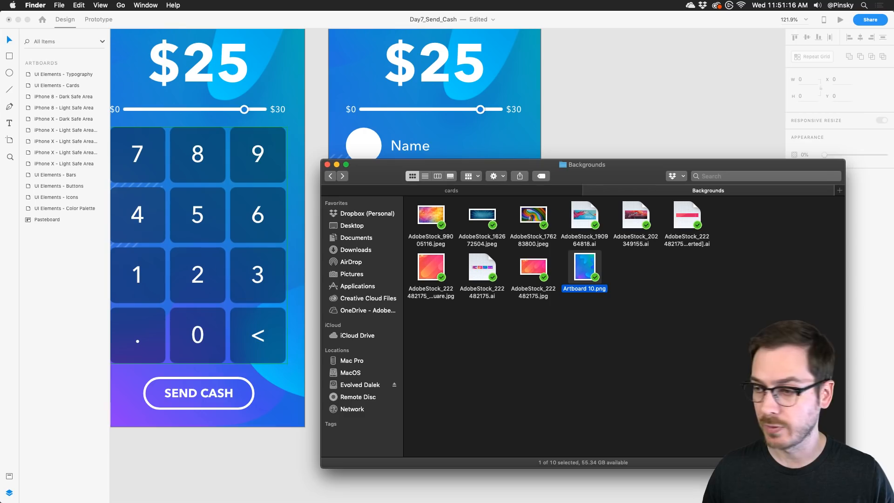
pyautogui.click(330, 176)
pyautogui.scroll(-2, 606, 312)
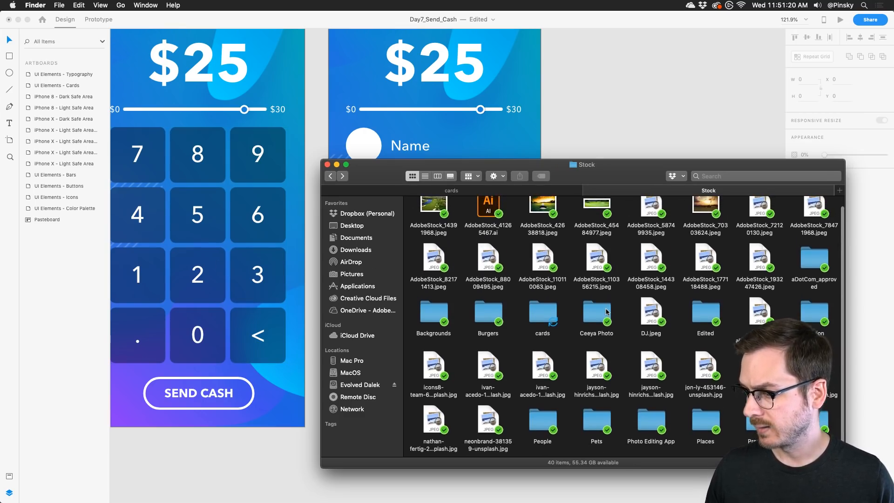
pyautogui.press('p')
pyautogui.press('super+Down')
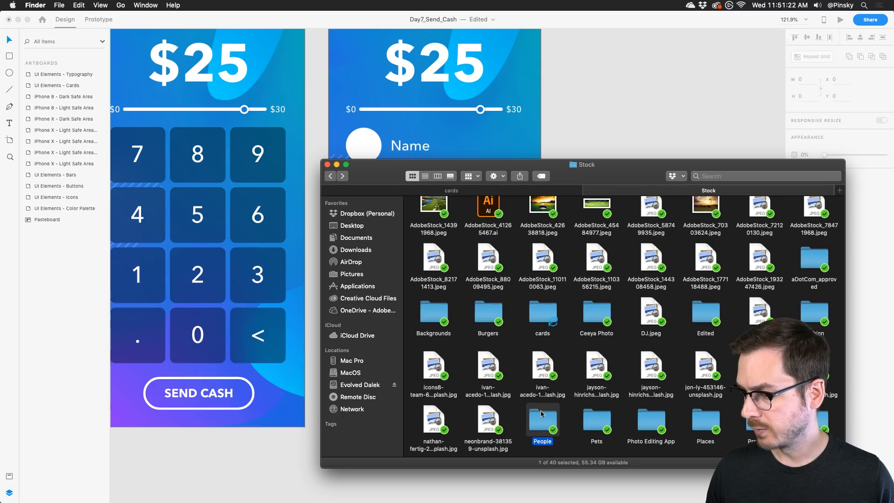
pyautogui.click(331, 176)
pyautogui.moveTo(629, 165); pyautogui.dragTo(567, 74)
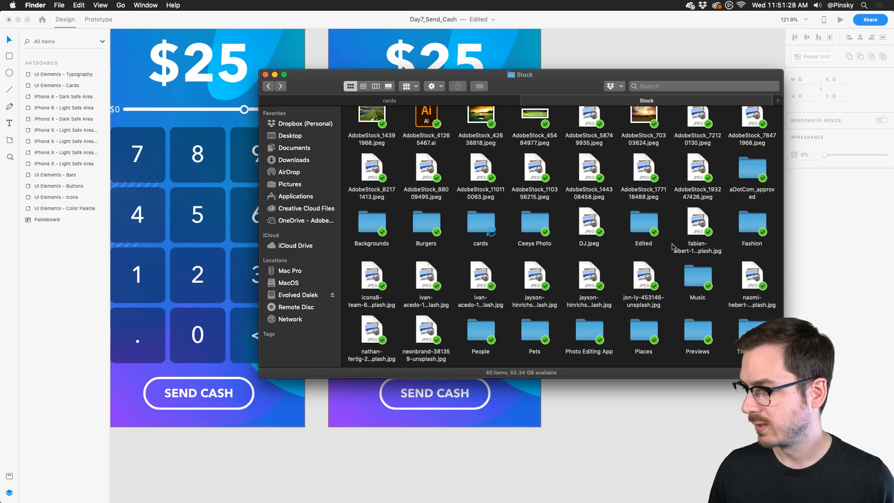
# Check the Photo Editing App folder and its Gallery subfolder for portrait photos.
pyautogui.click(601, 326)
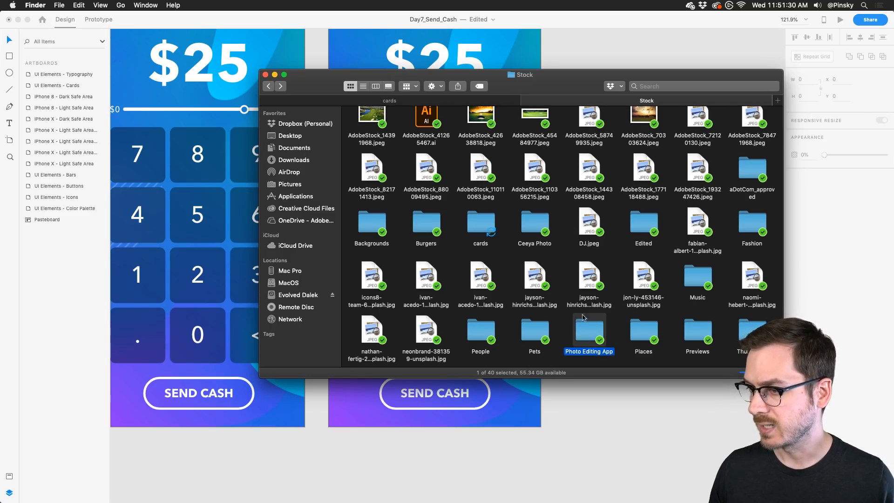
pyautogui.doubleClick(585, 320)
pyautogui.click(567, 283)
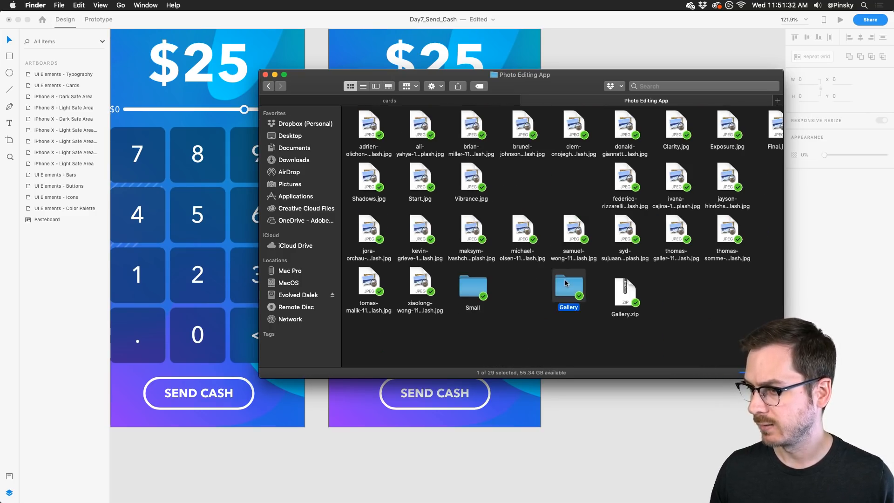
pyautogui.doubleClick(567, 283)
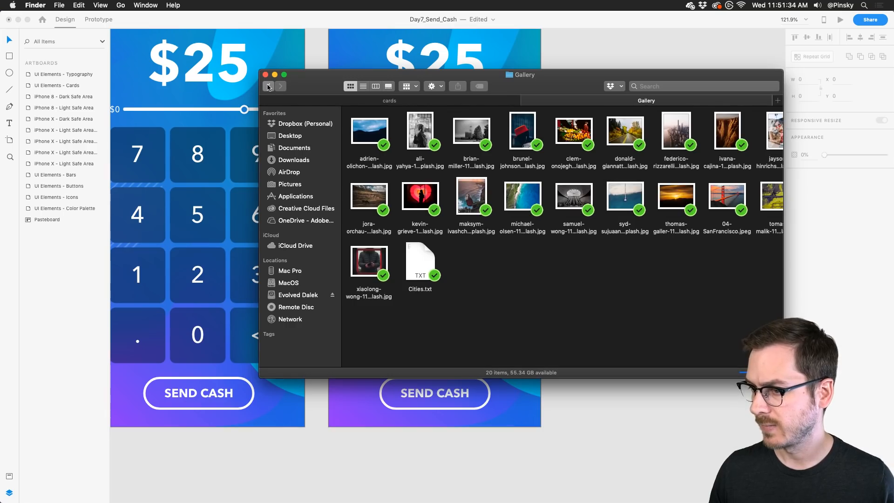
pyautogui.click(268, 86)
pyautogui.click(268, 86)
pyautogui.press('super+w')
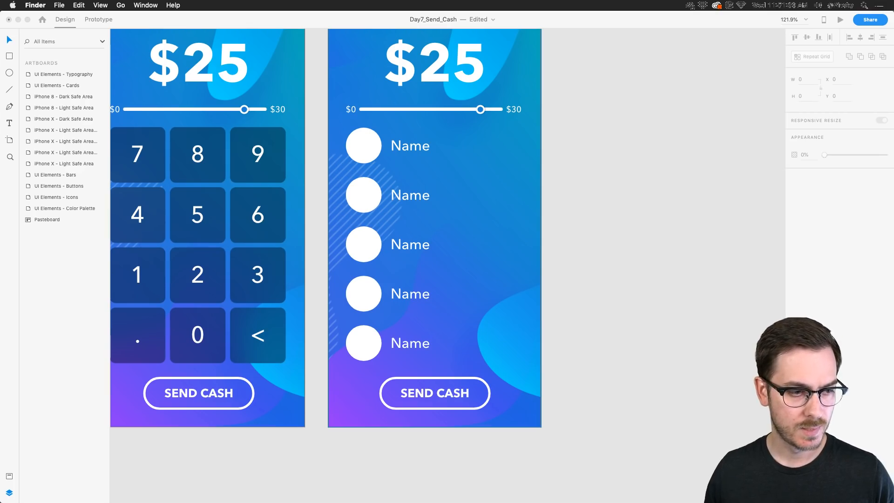
# Fill the repeat grid's circles with the first five photos from the headshots folder.
pyautogui.moveTo(0, 100); pyautogui.dragTo(618, 115)
pyautogui.scroll(10, 594, 240)
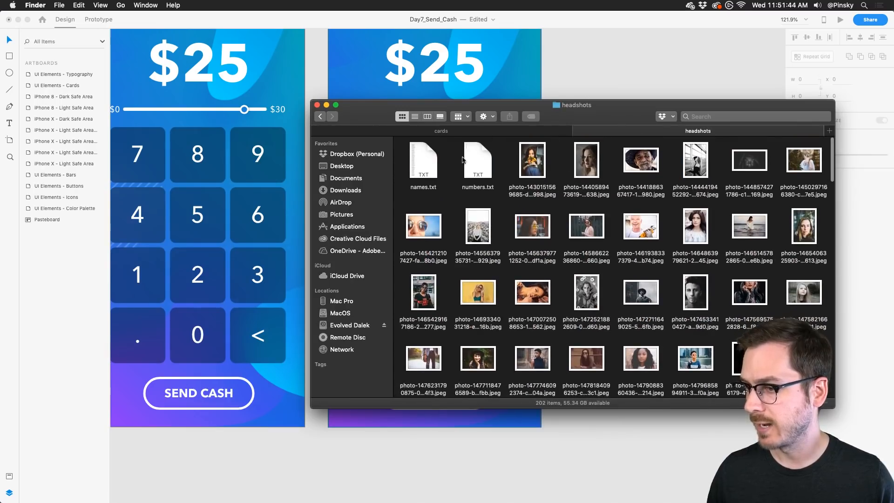
pyautogui.moveTo(514, 155); pyautogui.dragTo(748, 171)
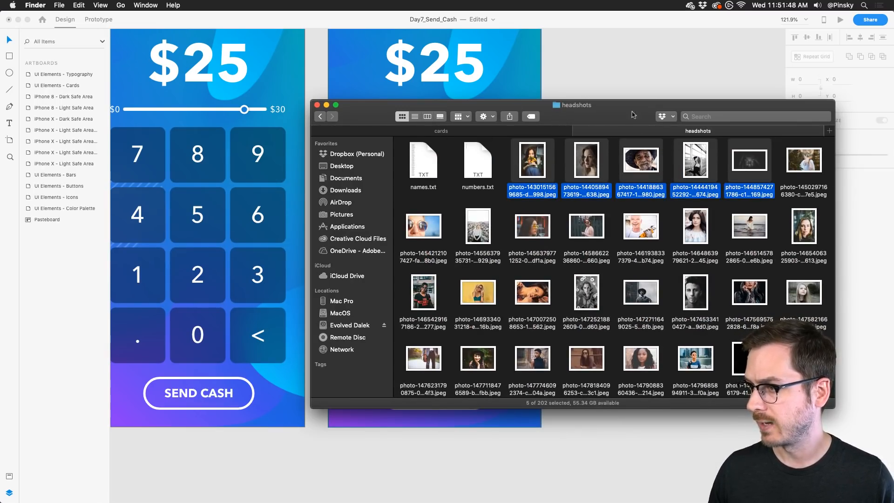
pyautogui.moveTo(630, 117); pyautogui.dragTo(398, 282)
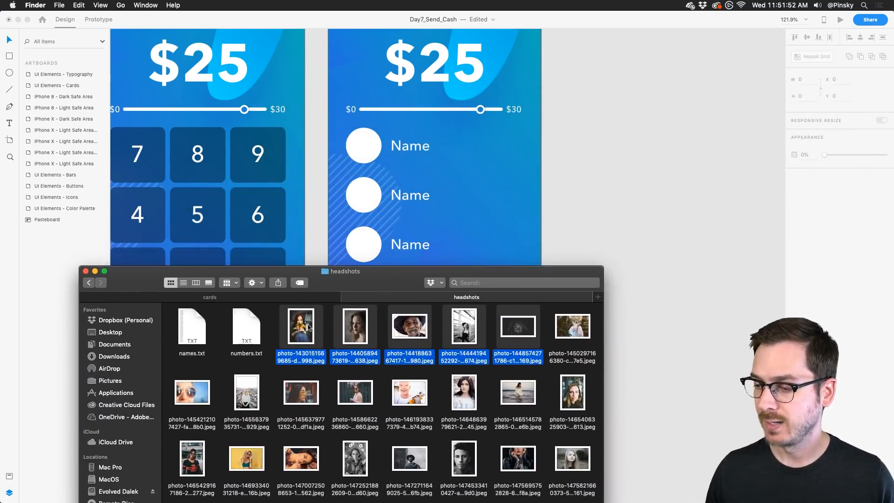
pyautogui.moveTo(306, 323); pyautogui.dragTo(366, 196)
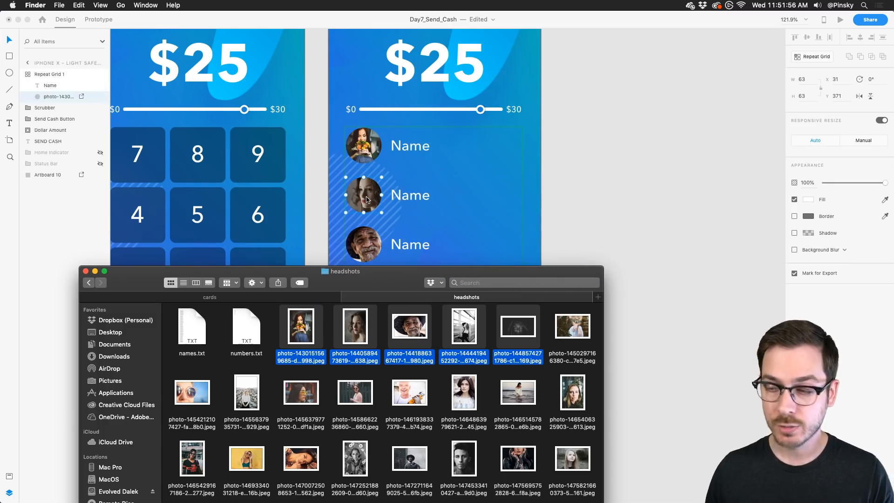
pyautogui.click(367, 201)
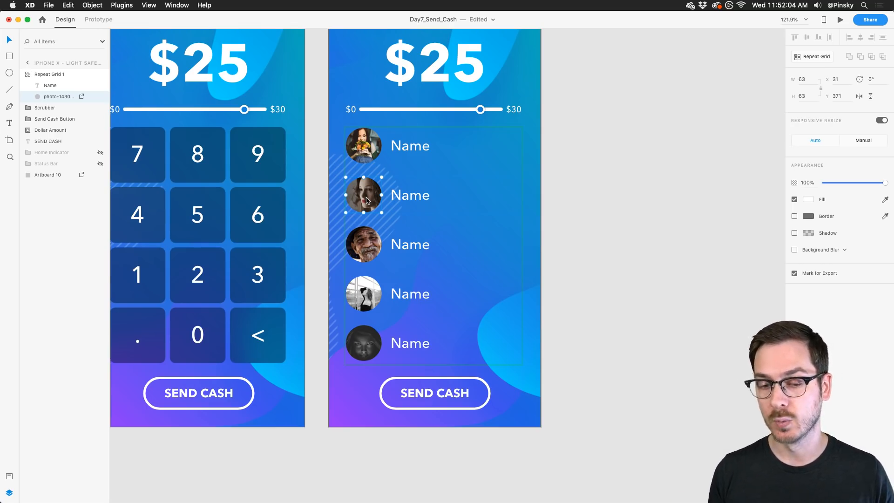
pyautogui.scroll(1, 367, 201)
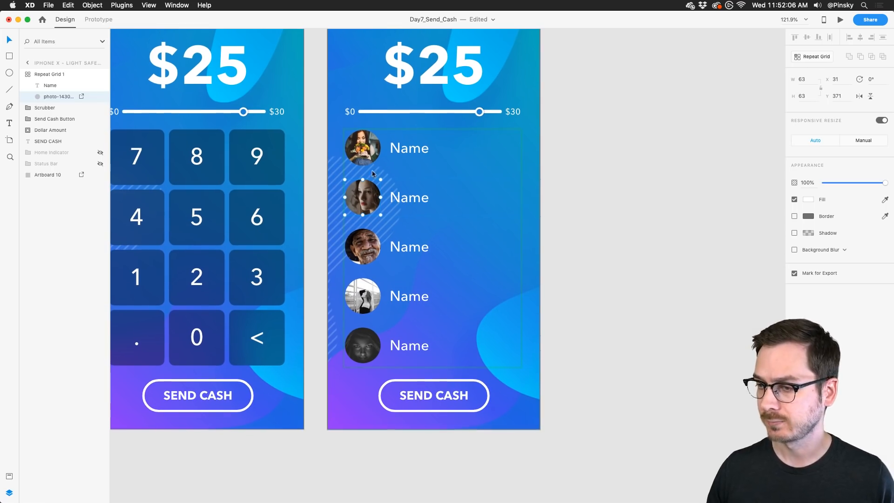
pyautogui.click(366, 345)
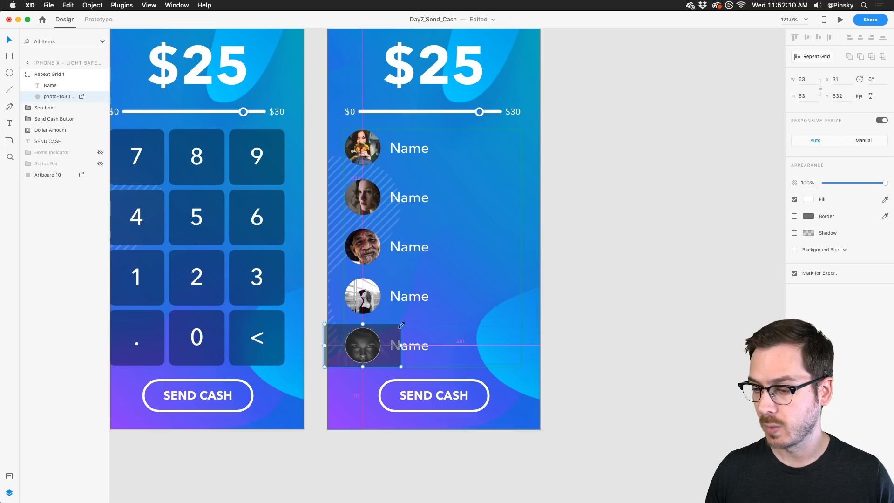
# Preview names.txt from the headshots folder and use it to populate the Name texts of the repeat grid.
pyautogui.click(444, 340)
pyautogui.press('super+Tab')
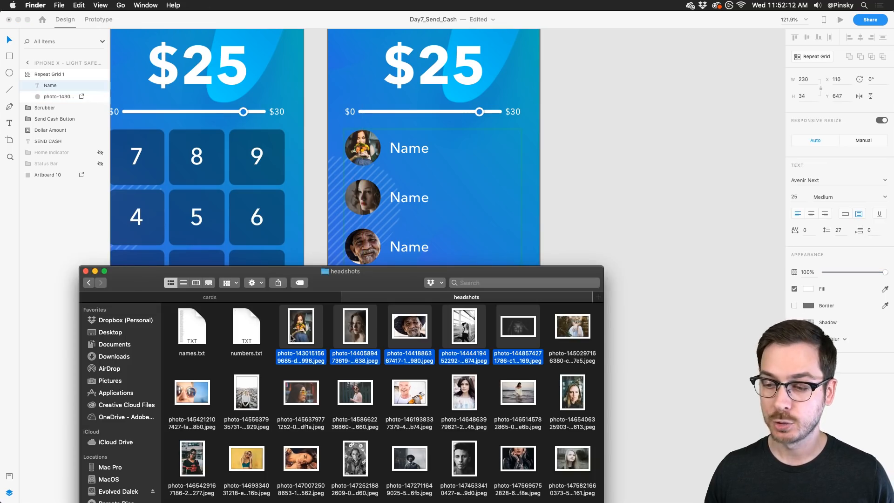
pyautogui.click(275, 326)
pyautogui.click(190, 325)
pyautogui.press('space')
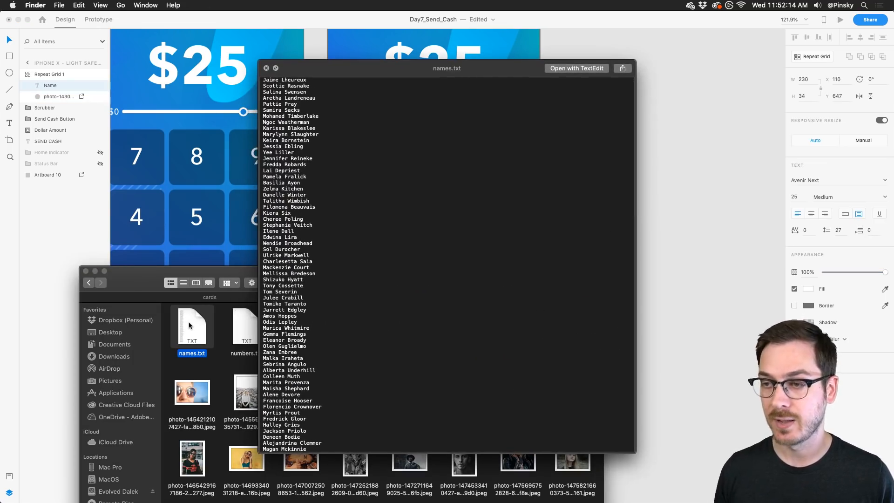
pyautogui.press('space')
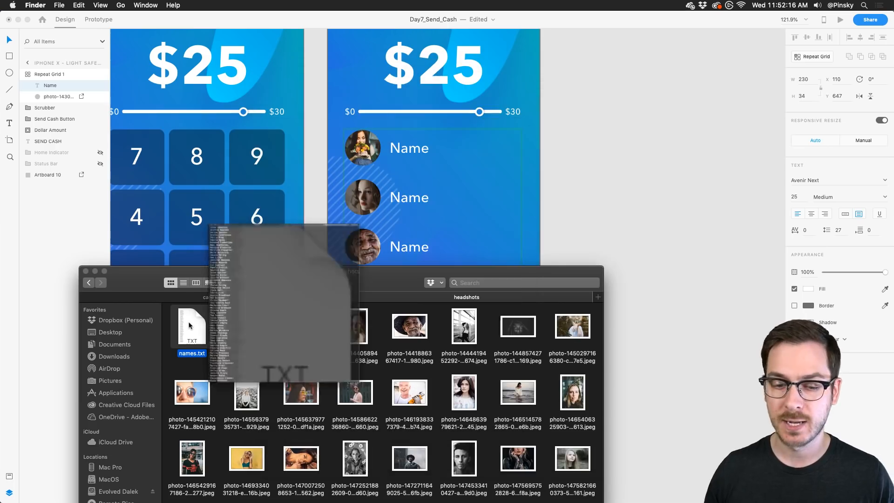
pyautogui.moveTo(190, 325); pyautogui.dragTo(412, 142)
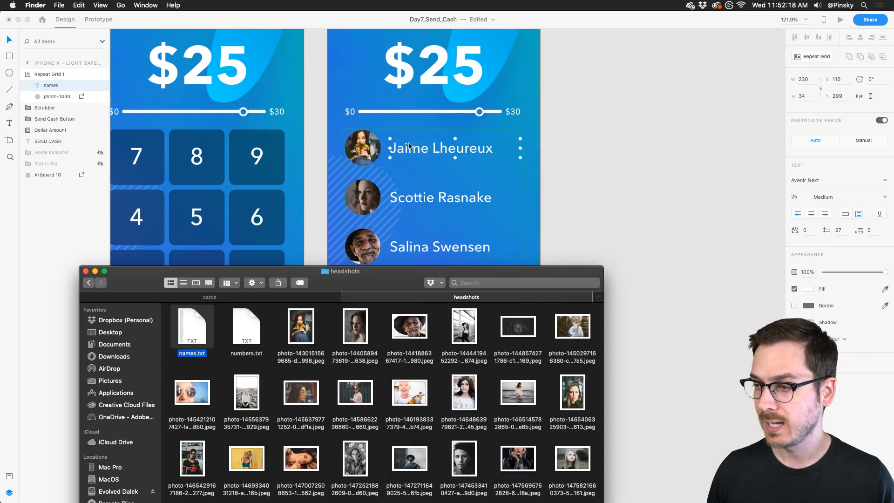
pyautogui.click(600, 164)
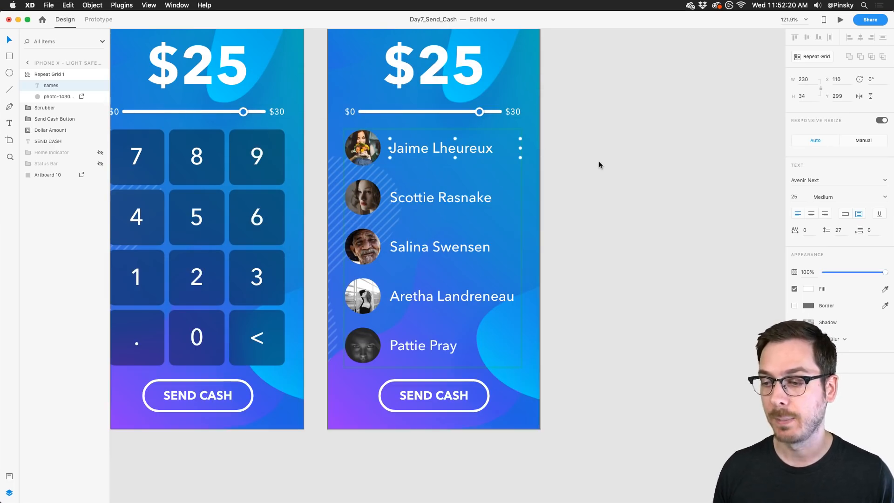
# Replace the first name in the second row of the contact list with a different first name.
pyautogui.click(400, 200)
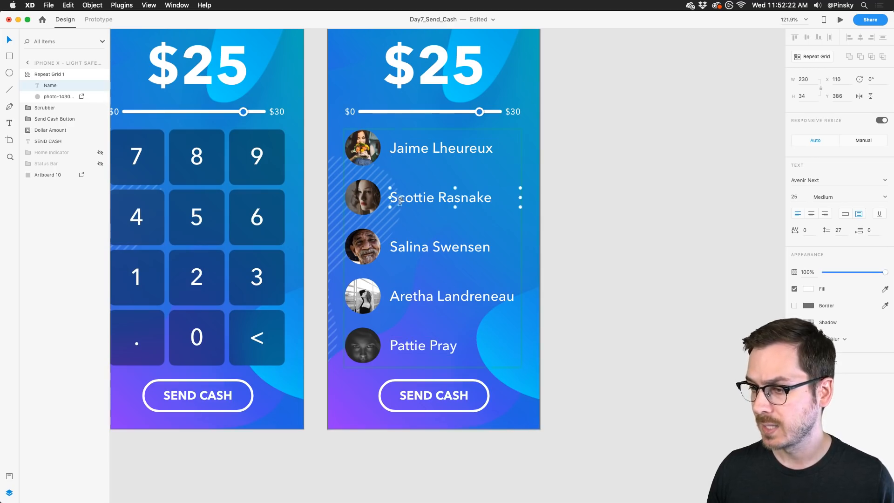
pyautogui.doubleClick(400, 201)
pyautogui.doubleClick(401, 199)
pyautogui.write('Julia')
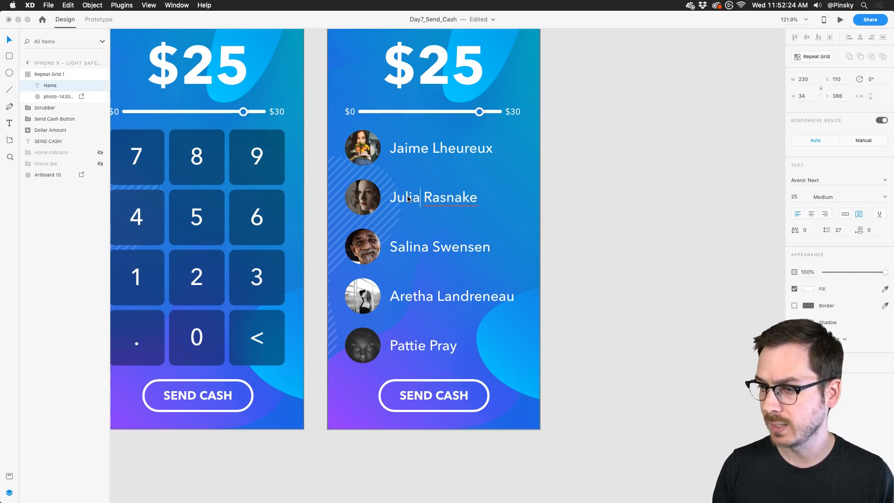
pyautogui.press('Escape')
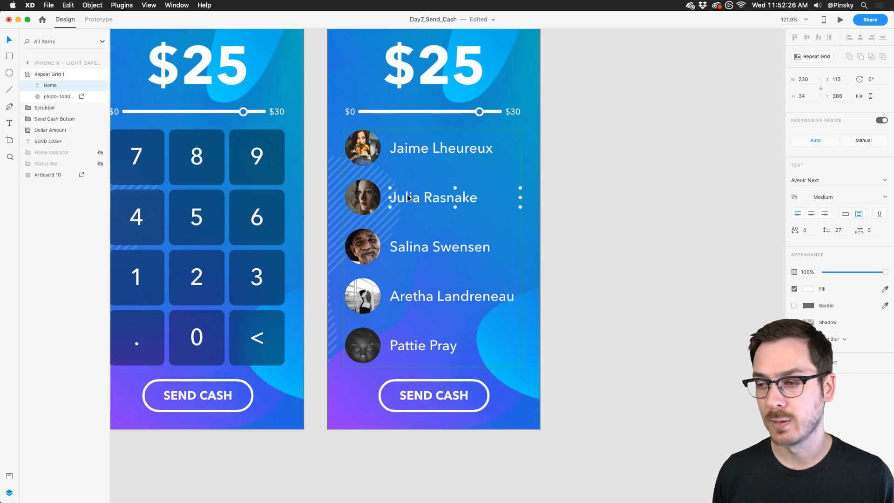
pyautogui.click(565, 222)
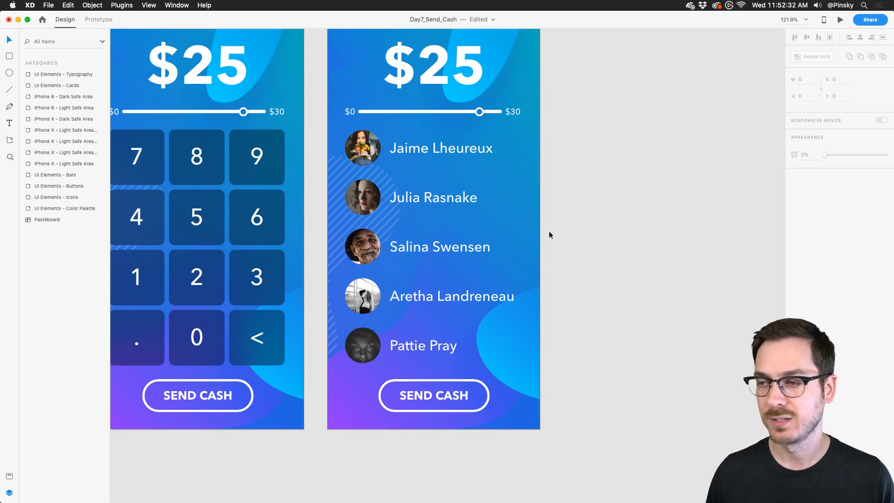
# Duplicate the contact list artboard and place the copy beside the original.
pyautogui.scroll(-5, 549, 231)
pyautogui.hscroll(3, 549, 231)
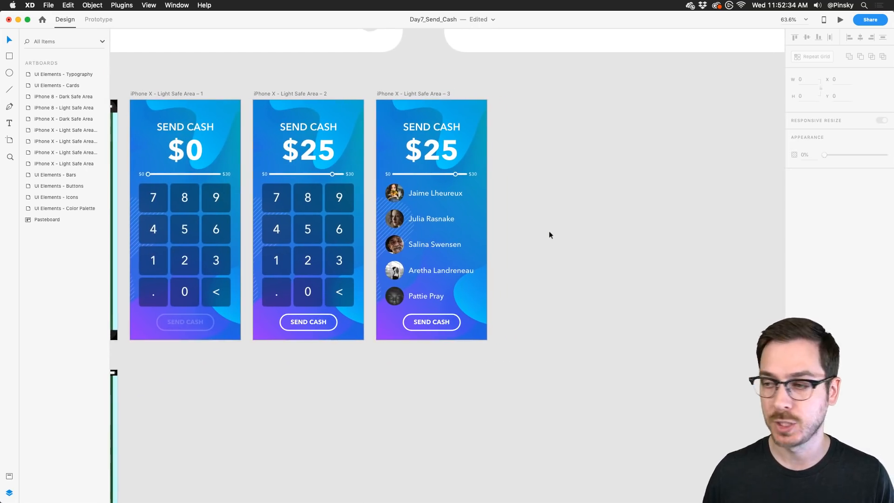
pyautogui.click(398, 92)
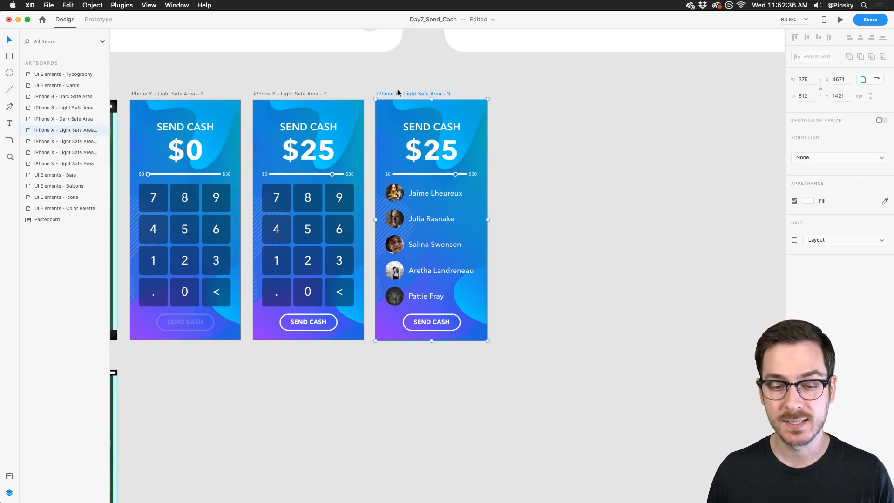
pyautogui.moveTo(398, 93); pyautogui.dragTo(520, 93)
# Ungroup the contact repeat grid on the duplicated artboard.
pyautogui.click(531, 215)
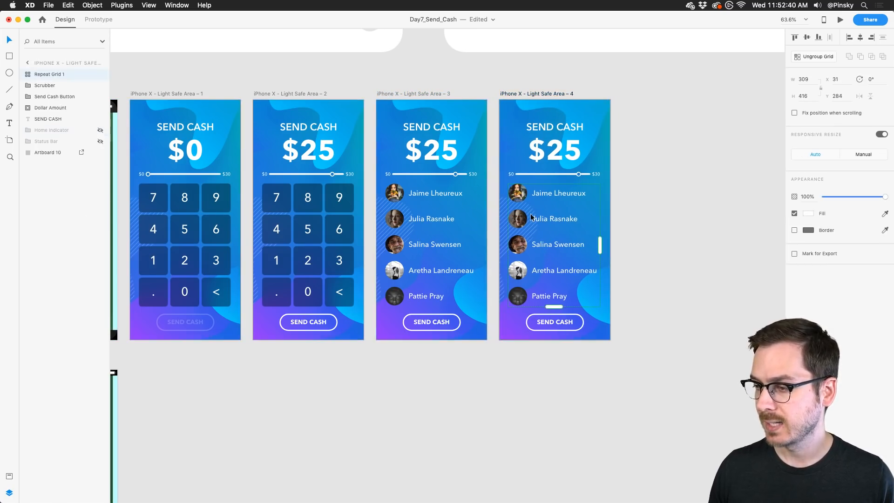
pyautogui.hscroll(4, 531, 217)
pyautogui.hscroll(2, 531, 217)
pyautogui.scroll(5, 449, 207)
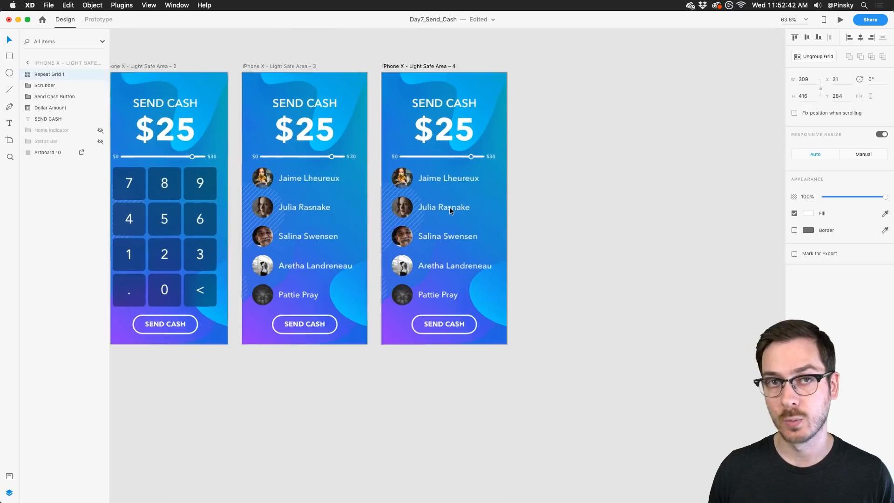
pyautogui.rightClick(379, 265)
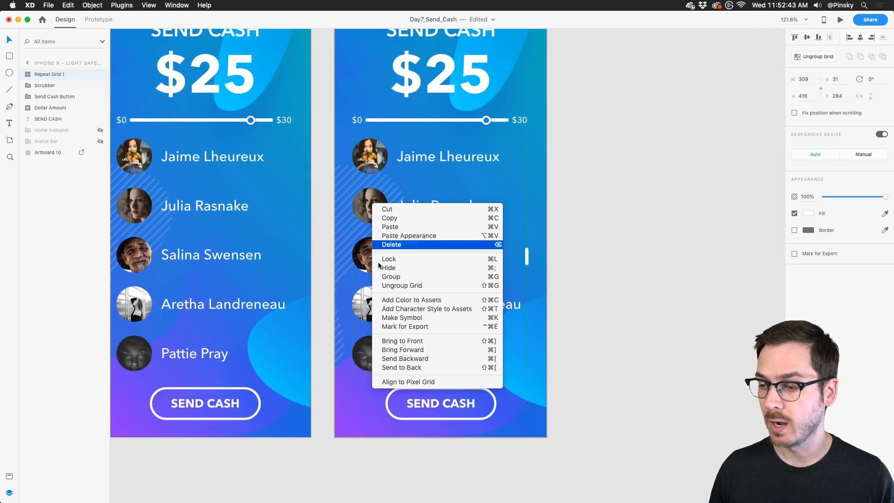
pyautogui.click(394, 286)
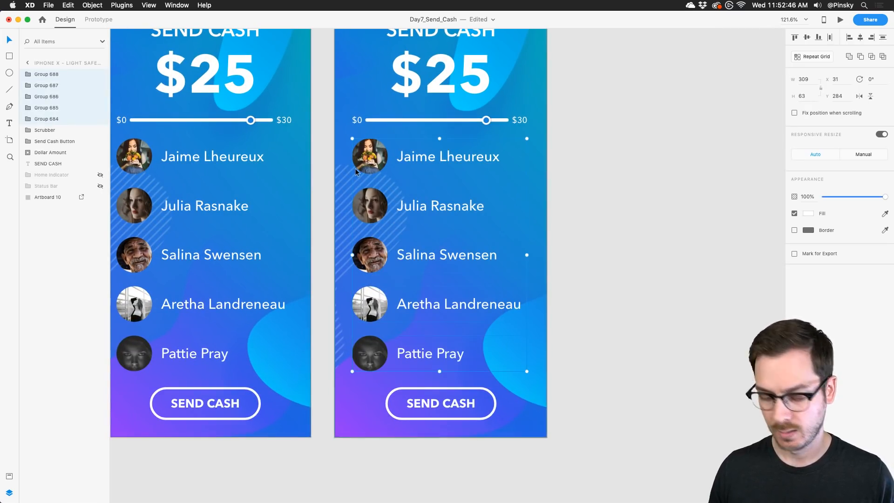
# Ungroup the five contact row groups and combine all their names and photos into a single group.
pyautogui.rightClick(372, 202)
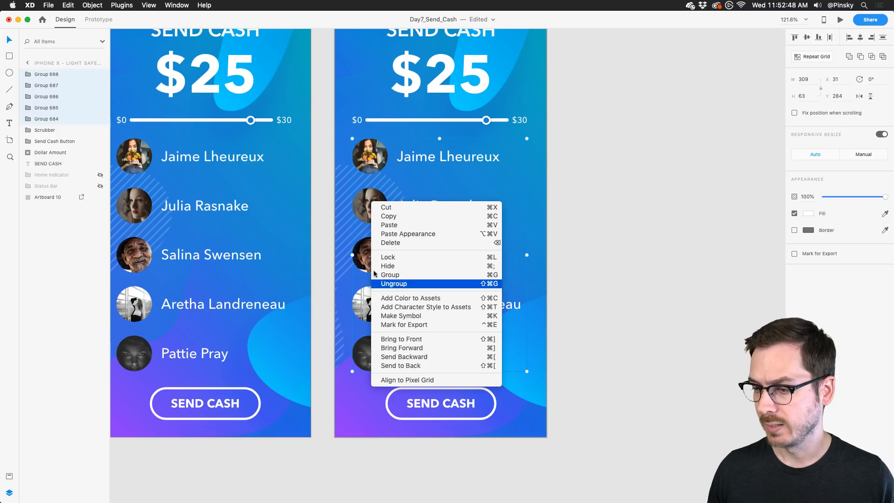
pyautogui.rightClick(54, 81)
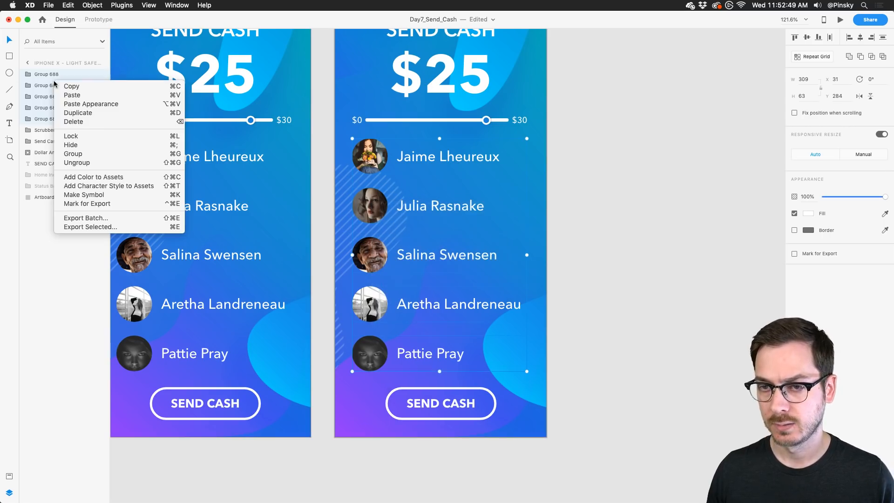
pyautogui.click(90, 162)
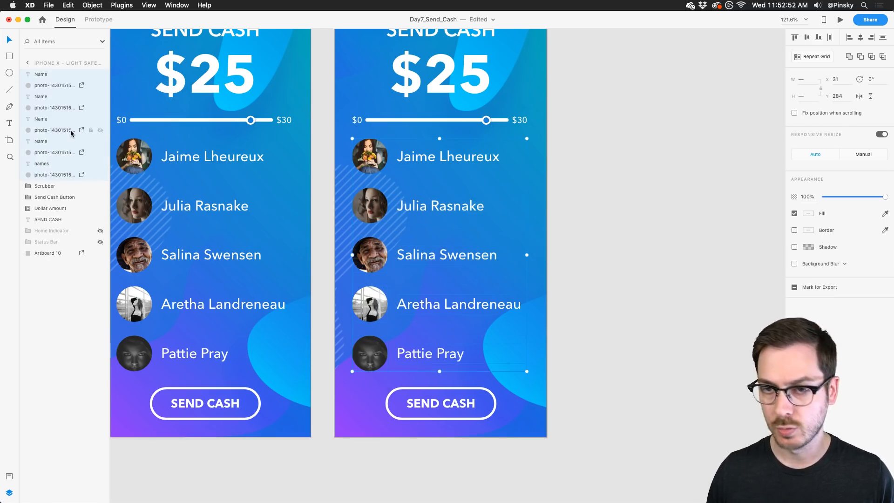
pyautogui.press('super+g')
# Select all five headshot circles inside the contact group on the duplicated artboard.
pyautogui.doubleClick(375, 159)
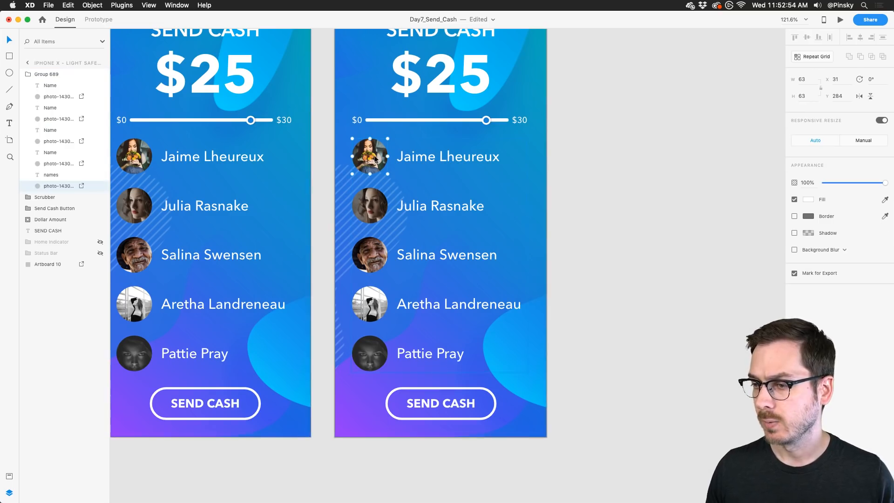
pyautogui.keyDown('shift'); pyautogui.click(375, 208); pyautogui.keyUp('shift')
pyautogui.keyDown('shift'); pyautogui.click(374, 255); pyautogui.keyUp('shift')
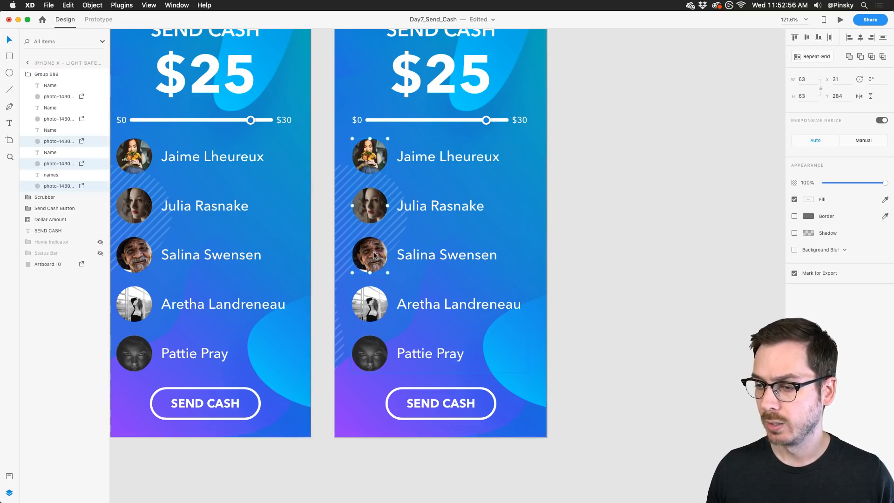
pyautogui.keyDown('shift'); pyautogui.click(373, 307); pyautogui.keyUp('shift')
pyautogui.keyDown('shift'); pyautogui.click(372, 349); pyautogui.keyUp('shift')
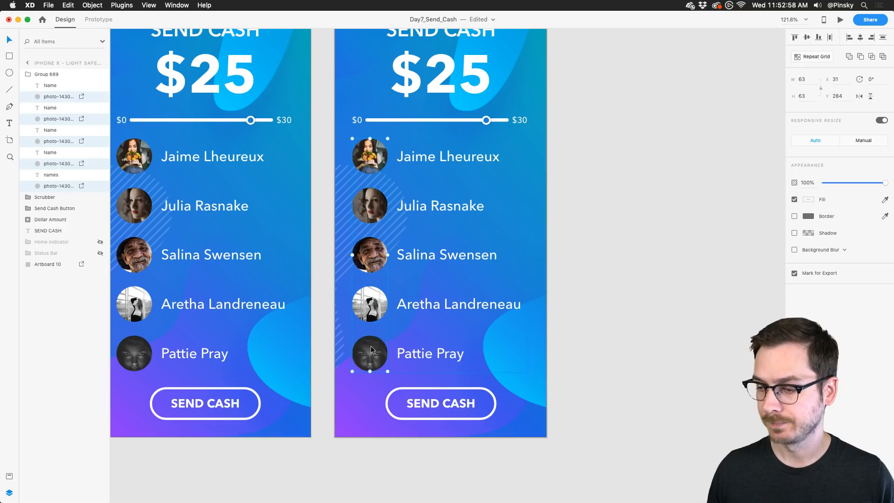
# Search the plugin catalogue for "ui faces" and "diverse", and close the catalogue.
pyautogui.click(122, 4)
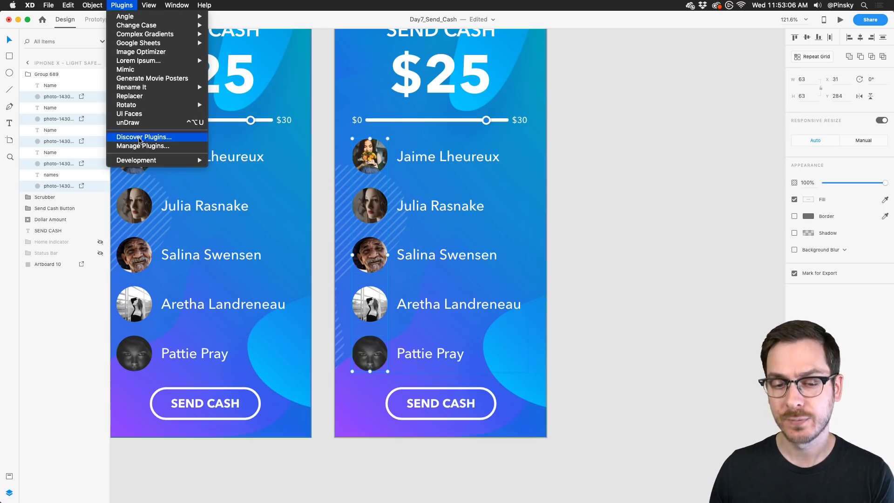
pyautogui.click(139, 137)
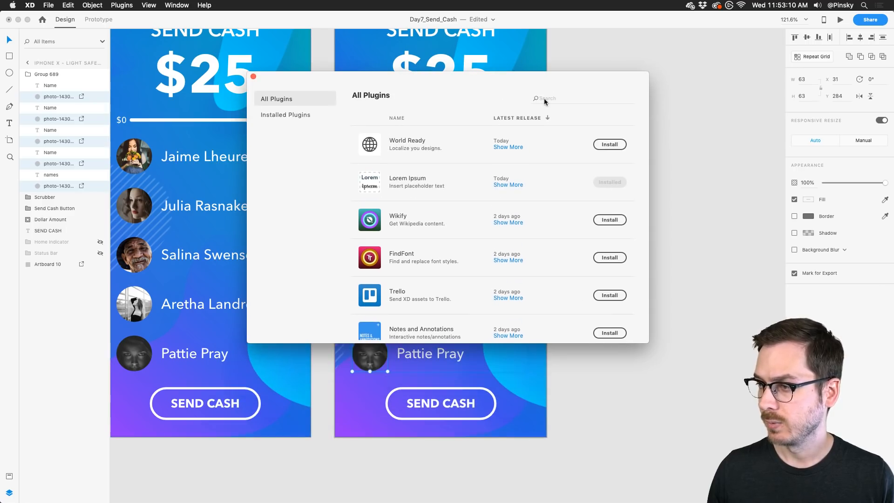
pyautogui.click(546, 101)
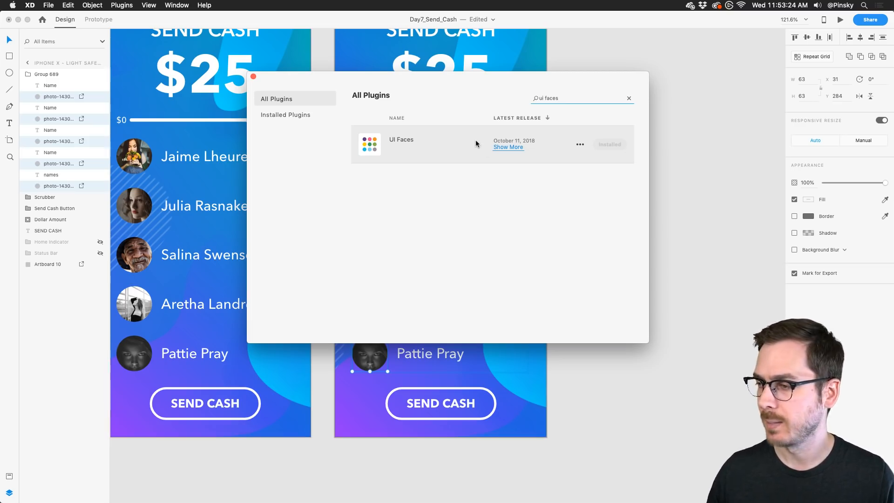
pyautogui.press('super+a')
pyautogui.write('deverse')
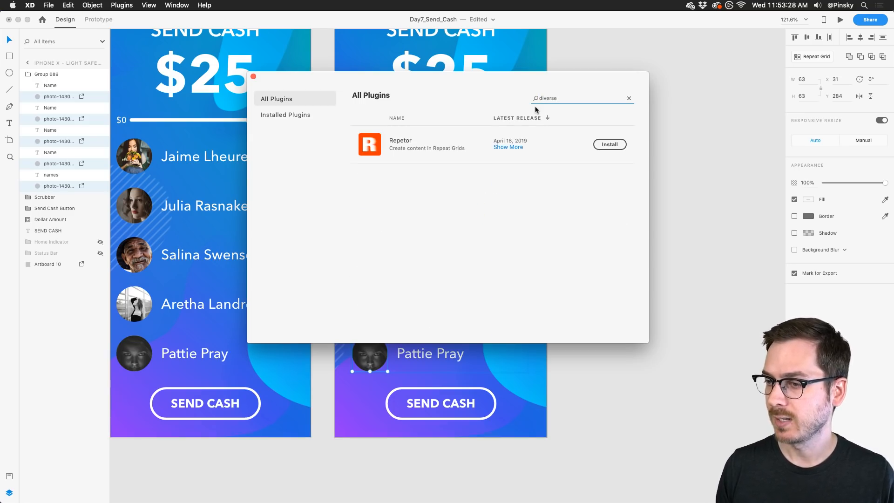
pyautogui.press('super+a')
pyautogui.press('BackSpace')
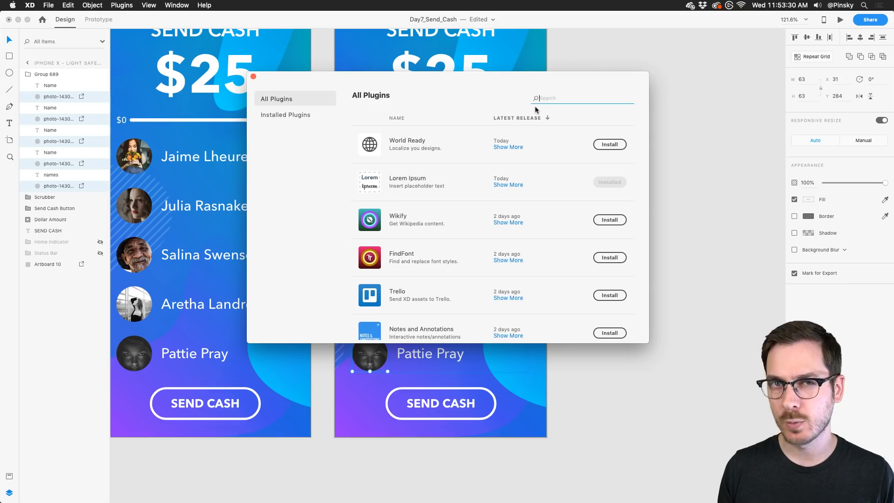
pyautogui.click(253, 76)
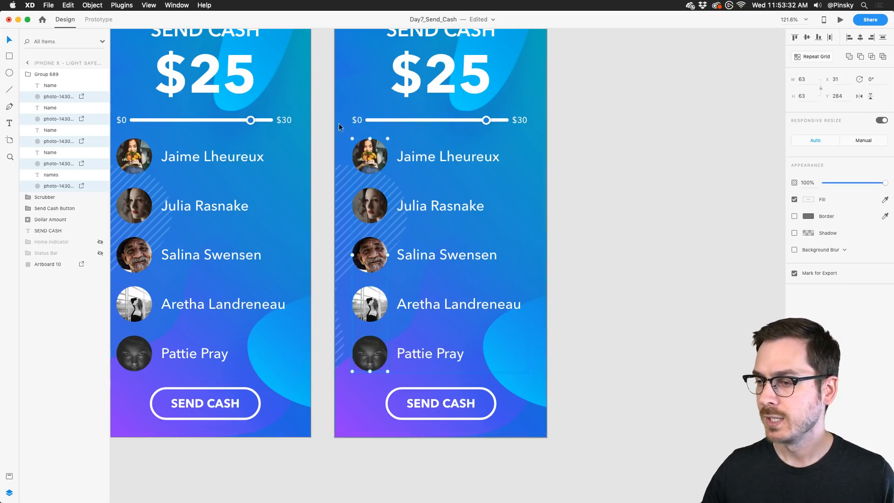
# Fill the five selected circles with UI Faces avatars, using the Unsplash and Diverse UI sources and ages 18 to 40.
pyautogui.click(120, 5)
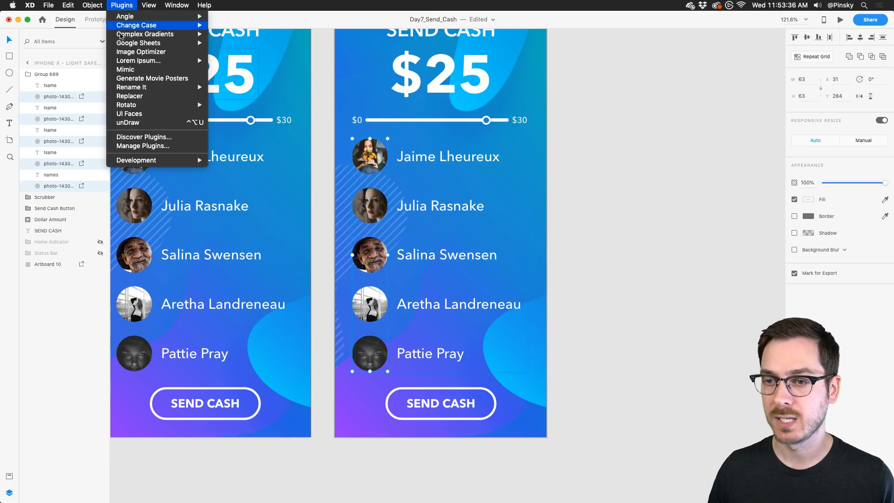
pyautogui.click(130, 114)
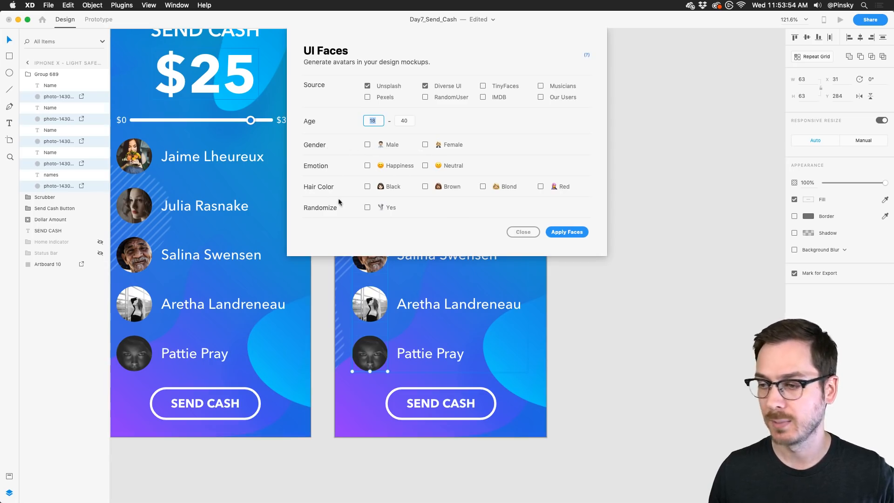
pyautogui.click(580, 232)
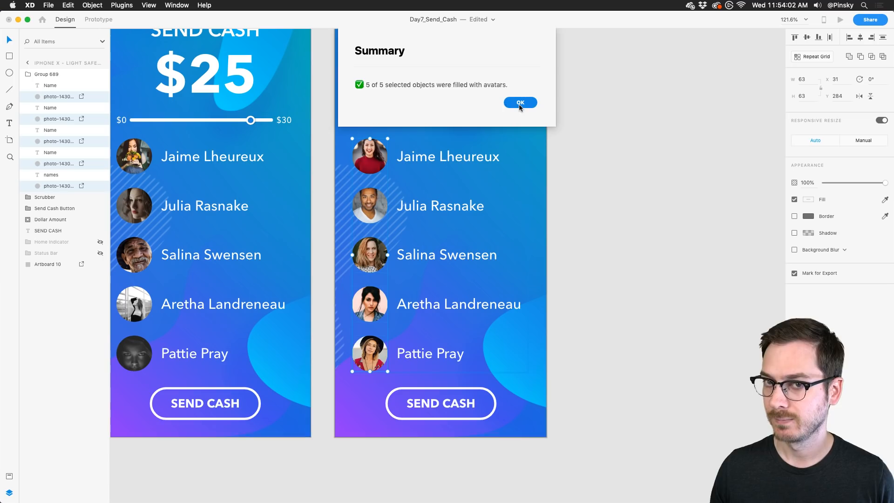
pyautogui.click(519, 103)
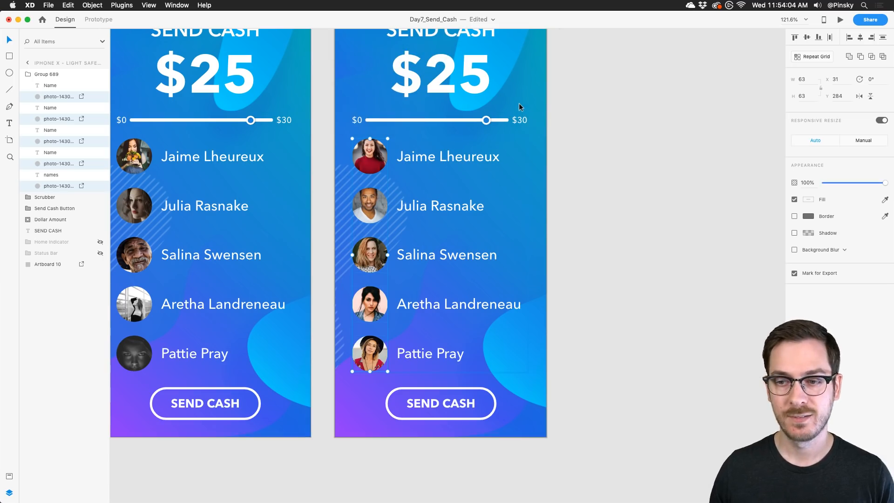
# In Prototype mode, link the second artboard's Send Cash button to the artboard iPhone X - Light Safe Area – 3 with a Tap trigger.
pyautogui.scroll(-5, 519, 103)
pyautogui.hscroll(-2, 519, 103)
pyautogui.scroll(1, 268, 84)
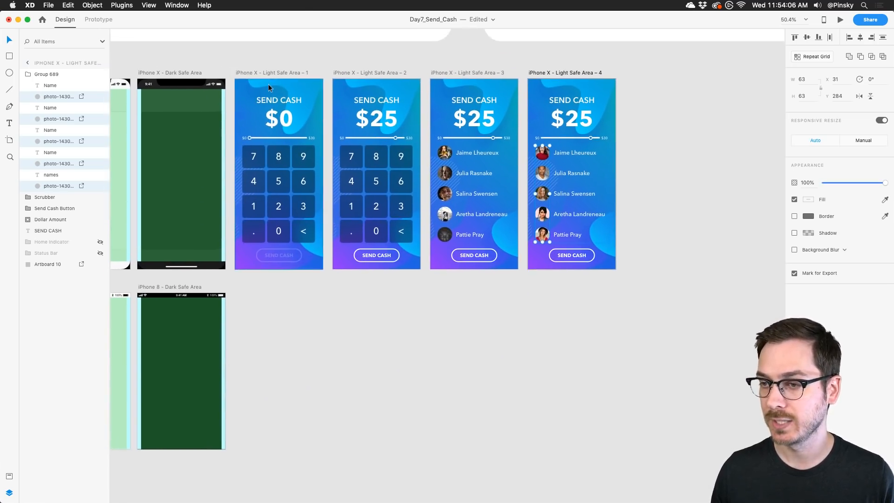
pyautogui.scroll(2, 268, 84)
pyautogui.click(284, 88)
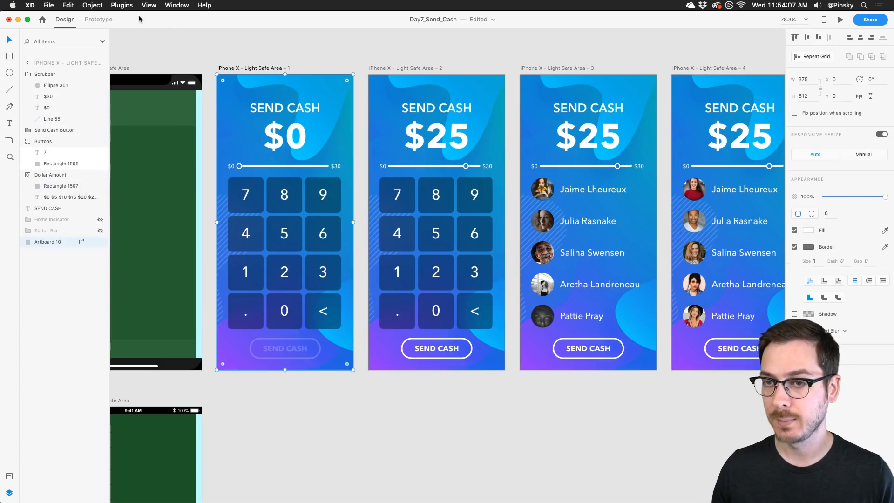
pyautogui.click(98, 20)
pyautogui.click(437, 342)
pyautogui.moveTo(473, 346); pyautogui.dragTo(526, 298)
pyautogui.click(521, 113)
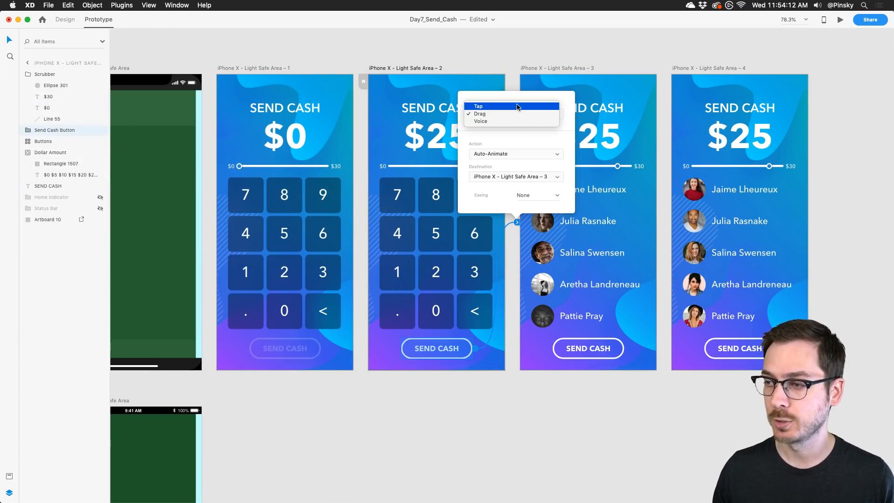
pyautogui.click(519, 106)
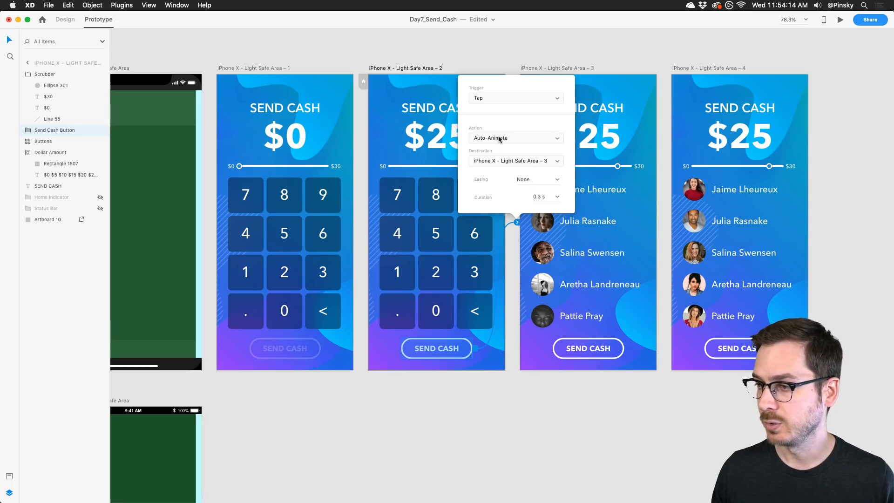
# Set the Send Cash link's action to a Push Left transition with Ease In-Out easing and a 0.4 s duration.
pyautogui.click(499, 137)
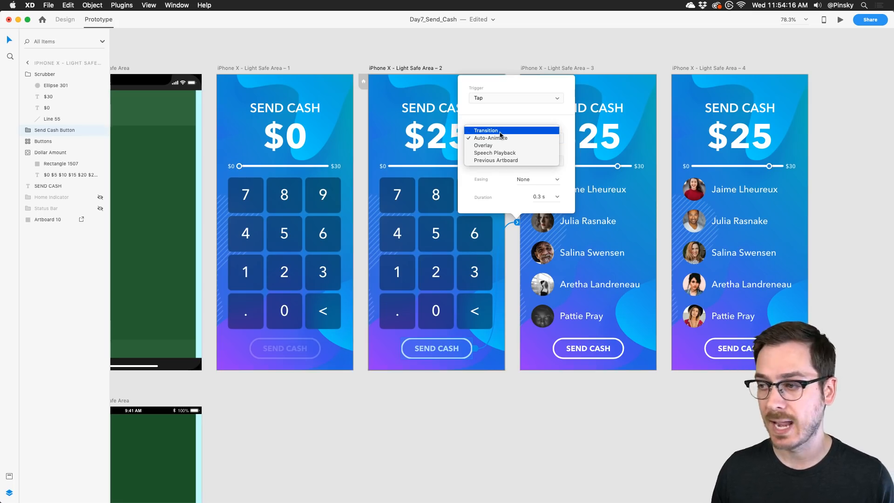
pyautogui.click(500, 136)
pyautogui.click(547, 147)
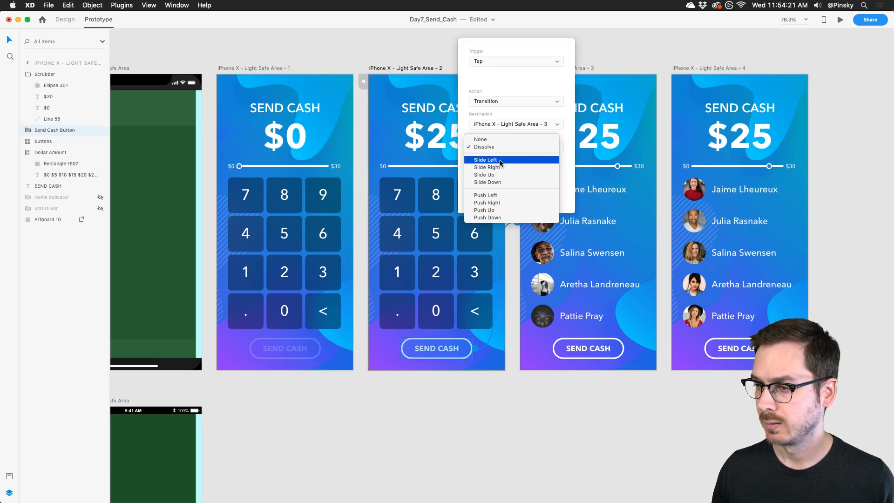
pyautogui.click(497, 196)
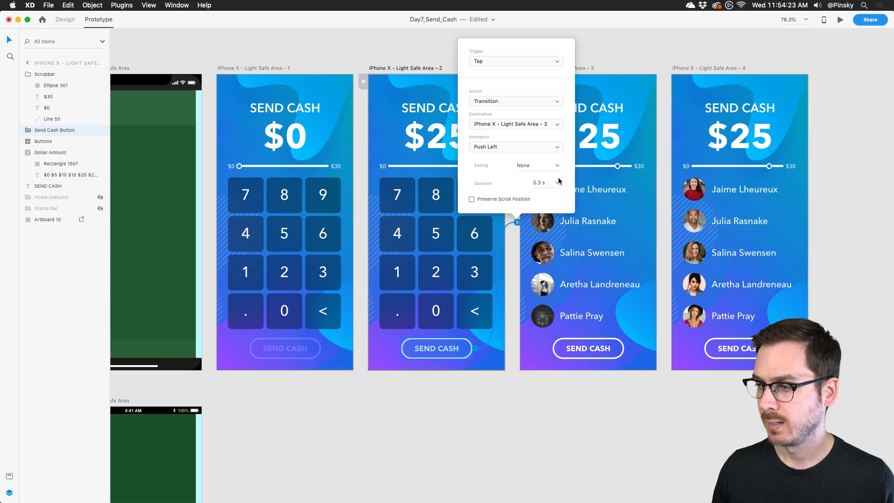
pyautogui.click(557, 165)
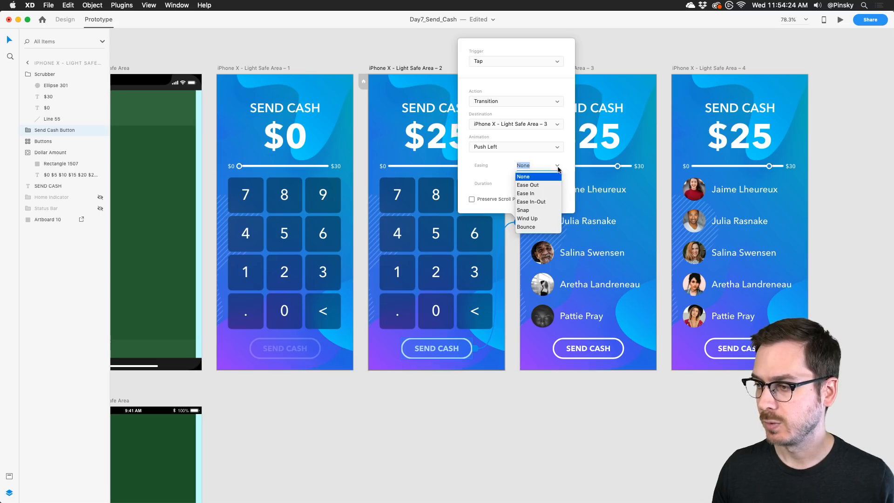
pyautogui.click(539, 204)
pyautogui.click(558, 182)
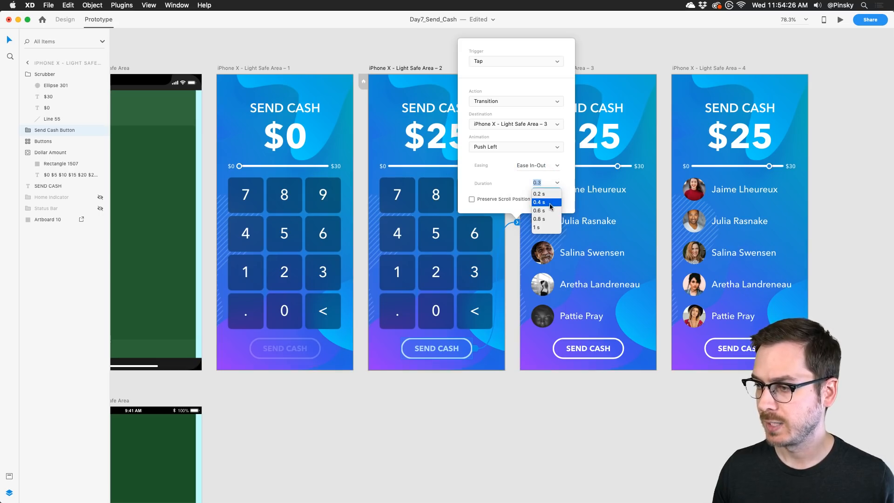
pyautogui.click(551, 204)
# Preview the prototype from the $0 artboard, testing the amount slider up to $25 and the Send Cash button, and close the preview.
pyautogui.click(352, 175)
pyautogui.click(841, 20)
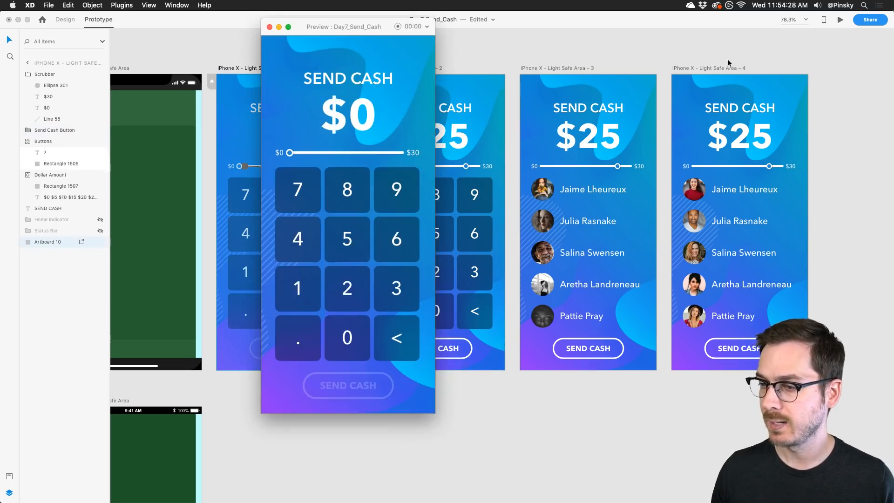
pyautogui.moveTo(290, 153); pyautogui.dragTo(386, 151)
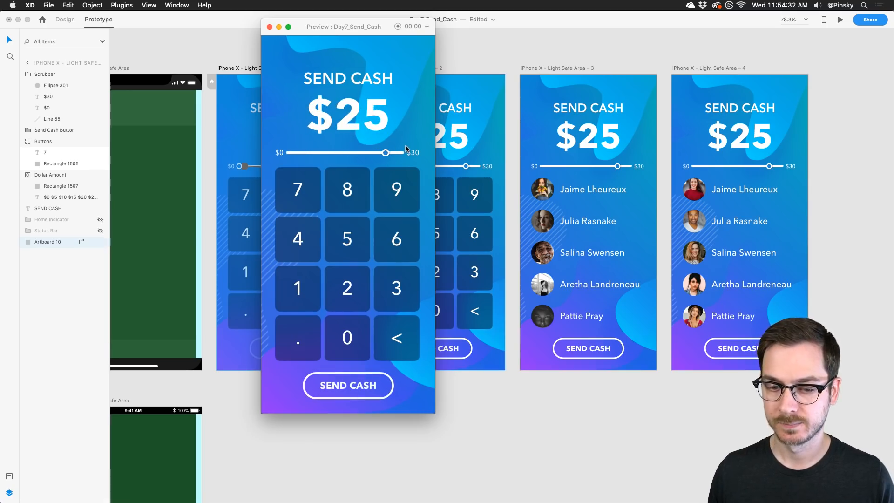
pyautogui.click(371, 386)
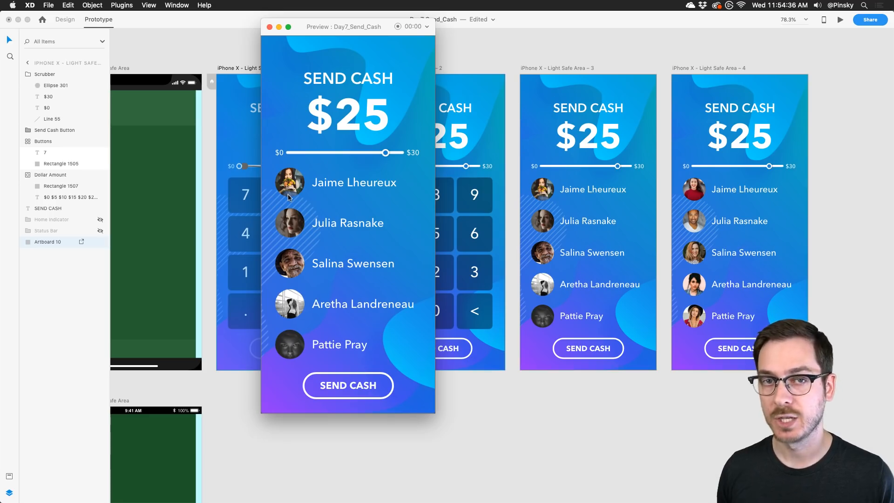
pyautogui.press('super+w')
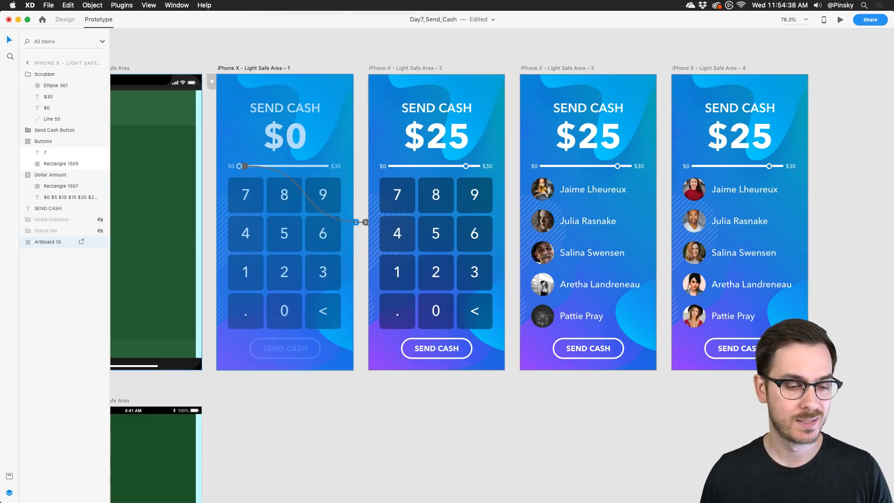